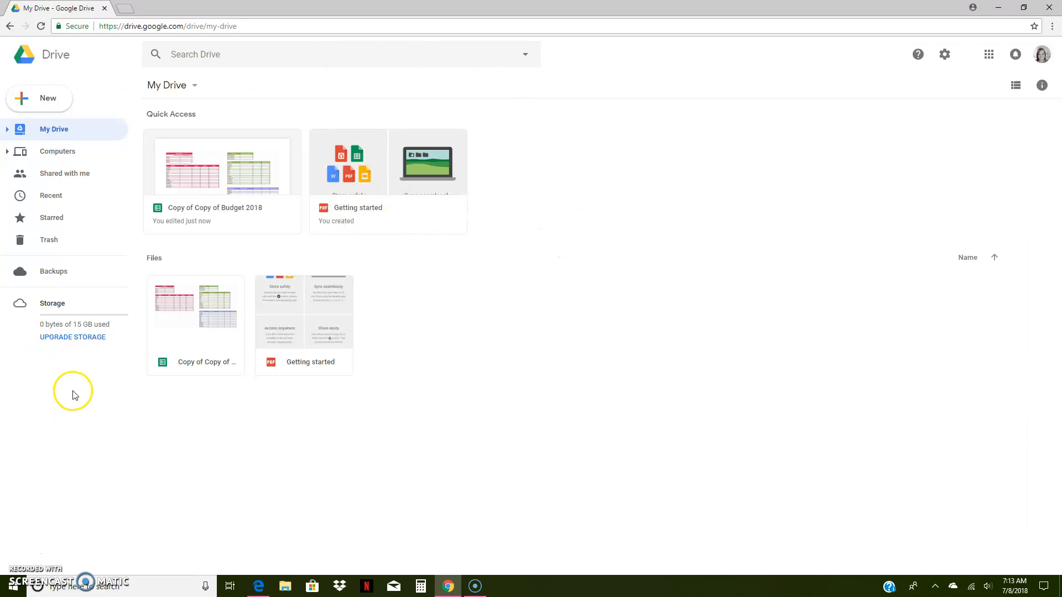
Step: Load the address drive.google.com to get to the My Drive page
{"action": "left_click", "coordinate": [242, 27]}
{"action": "left_click", "coordinate": [246, 26]}
{"action": "key", "text": "BackSpace"}
{"action": "key", "text": "BackSpace"}
{"action": "key", "text": "BackSpace"}
{"action": "key", "text": "BackSpace"}
{"action": "key", "text": "BackSpace"}
{"action": "key", "text": "BackSpace"}
{"action": "key", "text": "BackSpace"}
{"action": "key", "text": "BackSpace"}
{"action": "key", "text": "BackSpace"}
{"action": "key", "text": "BackSpace"}
{"action": "key", "text": "BackSpace"}
{"action": "key", "text": "BackSpace"}
{"action": "key", "text": "BackSpace"}
{"action": "key", "text": "BackSpace"}
{"action": "key", "text": "BackSpace"}
{"action": "key", "text": "Return"}
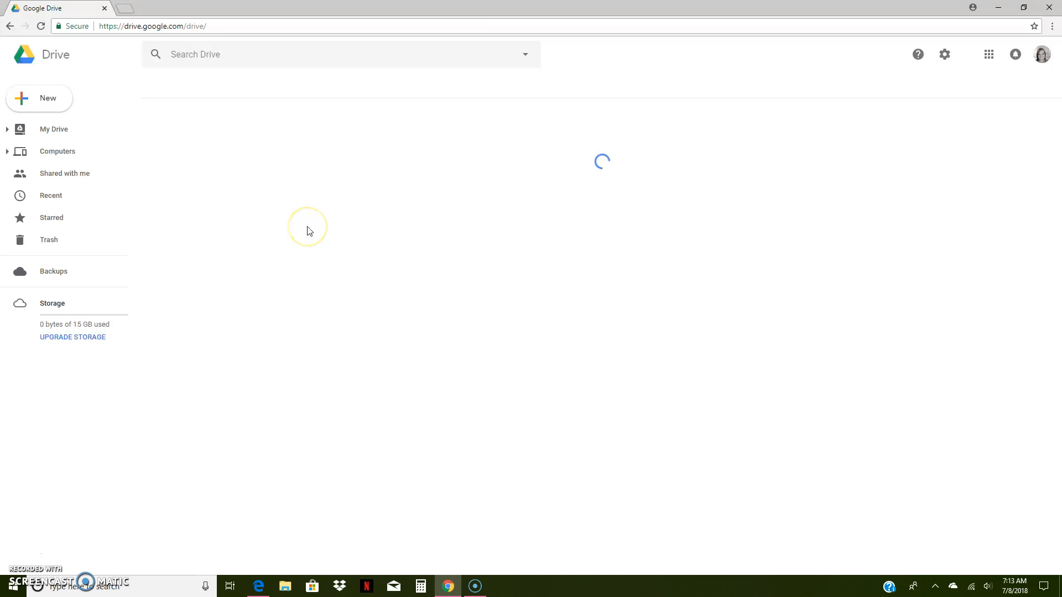
{"action": "left_click", "coordinate": [105, 124]}
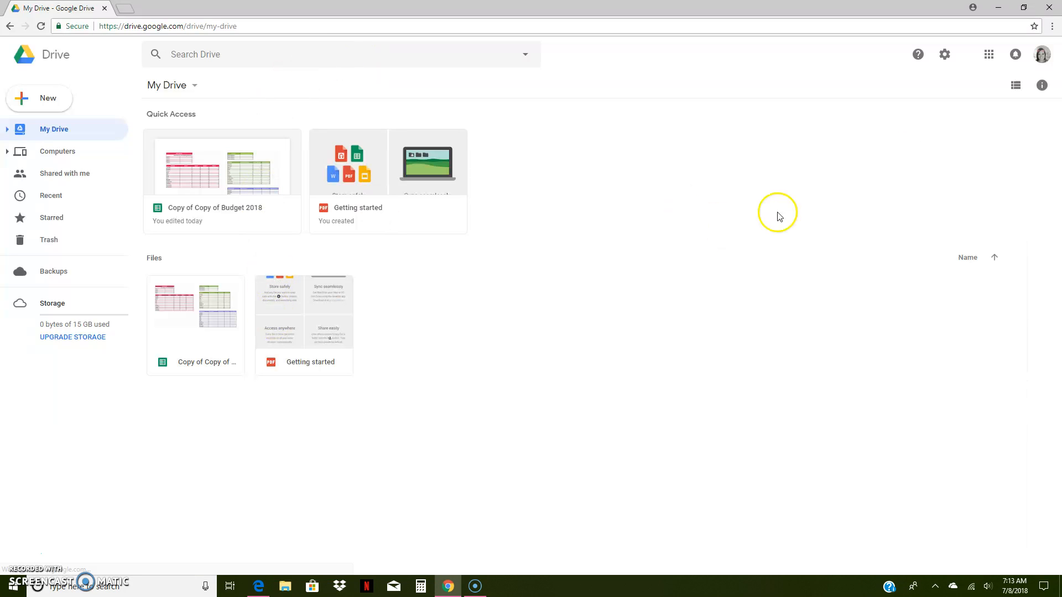
{"action": "left_click", "coordinate": [989, 55]}
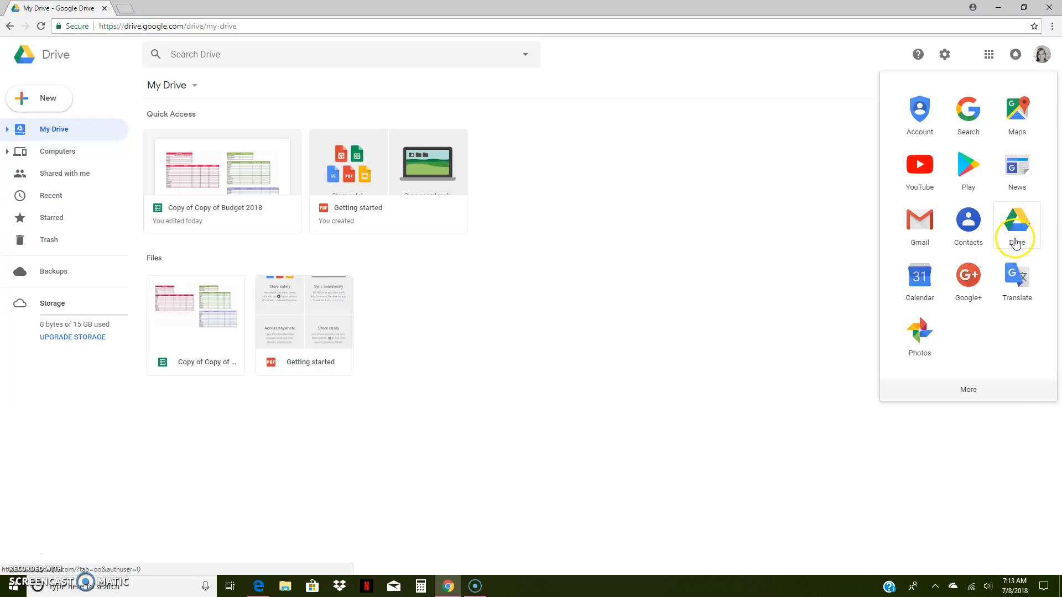
{"action": "left_click", "coordinate": [770, 184]}
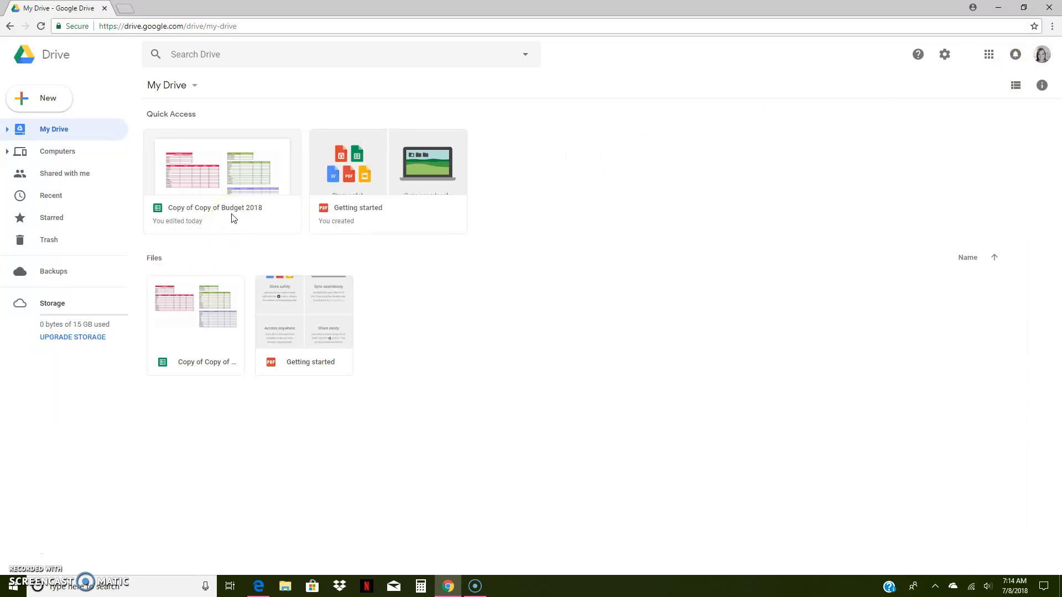
Step: Create a new blank Google Sheets spreadsheet in My Drive
{"action": "left_click", "coordinate": [46, 102]}
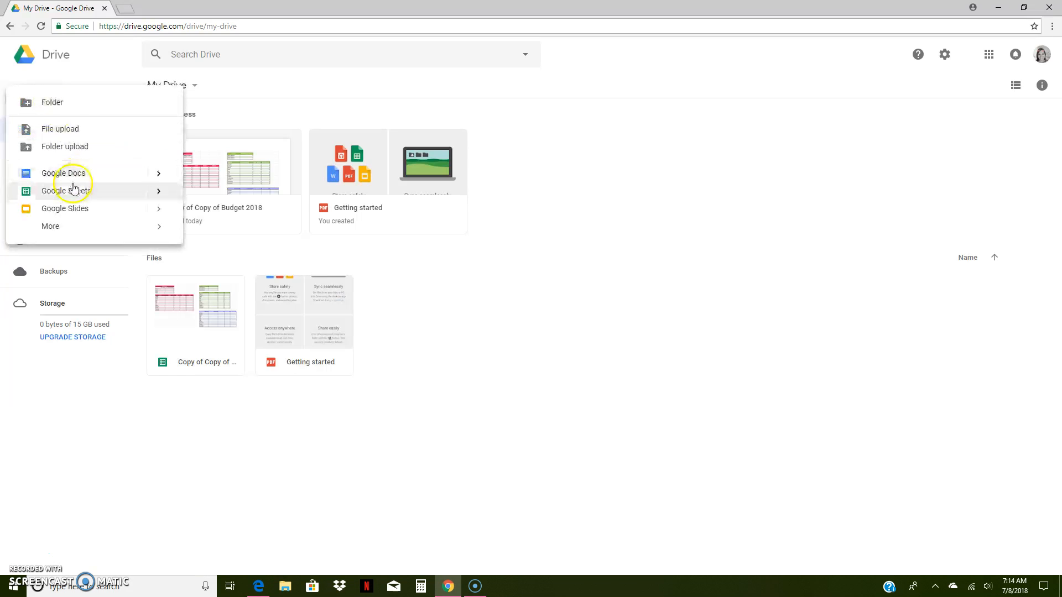
{"action": "left_click", "coordinate": [70, 191]}
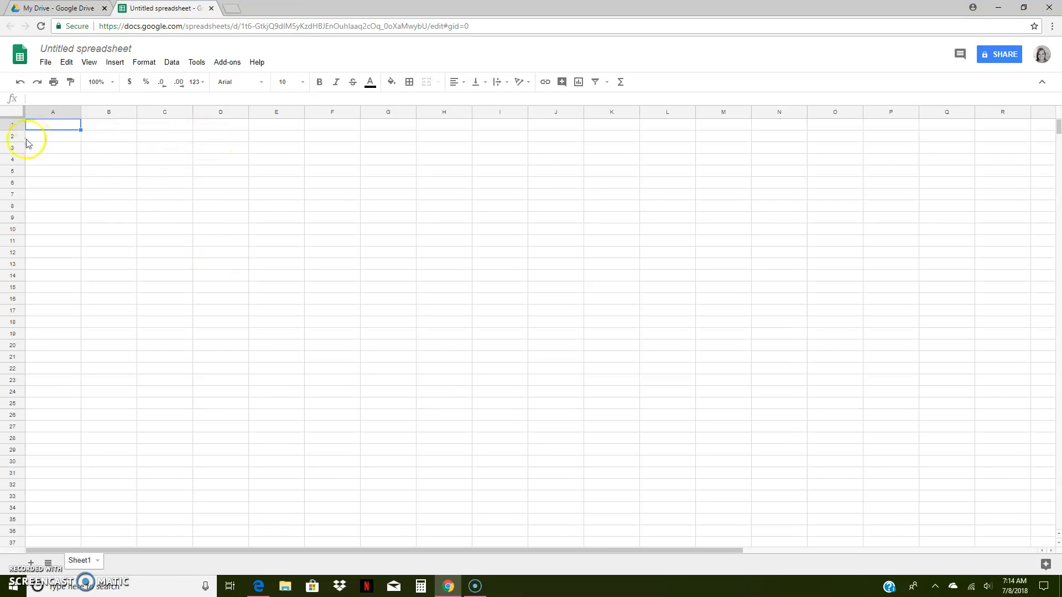
Step: Enter the column headers Pay Dates, Budget and Actual in cells D2, E2 and F2
{"action": "left_click", "coordinate": [211, 138]}
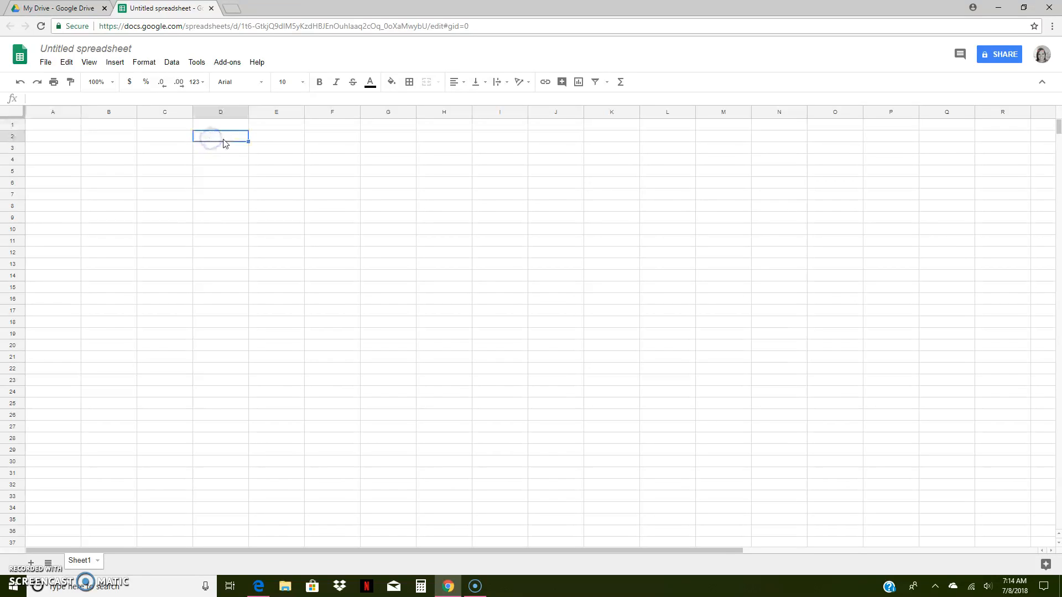
{"action": "left_click", "coordinate": [230, 140]}
{"action": "type", "text": "Pay Dates"}
{"action": "key", "text": "Tab"}
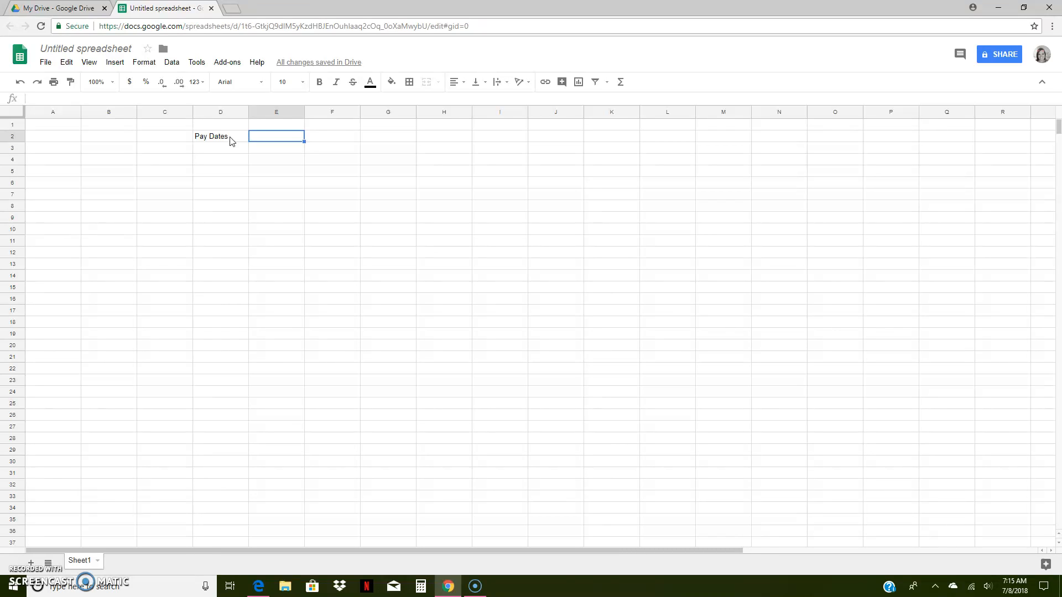
{"action": "type", "text": "Budget"}
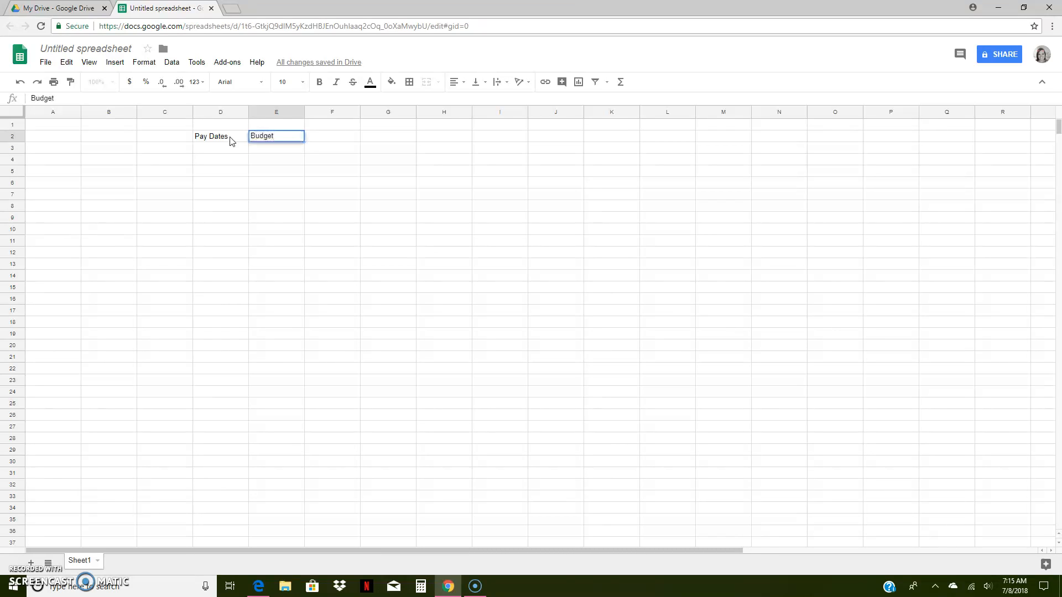
{"action": "key", "text": "Tab"}
{"action": "type", "text": "Ac"}
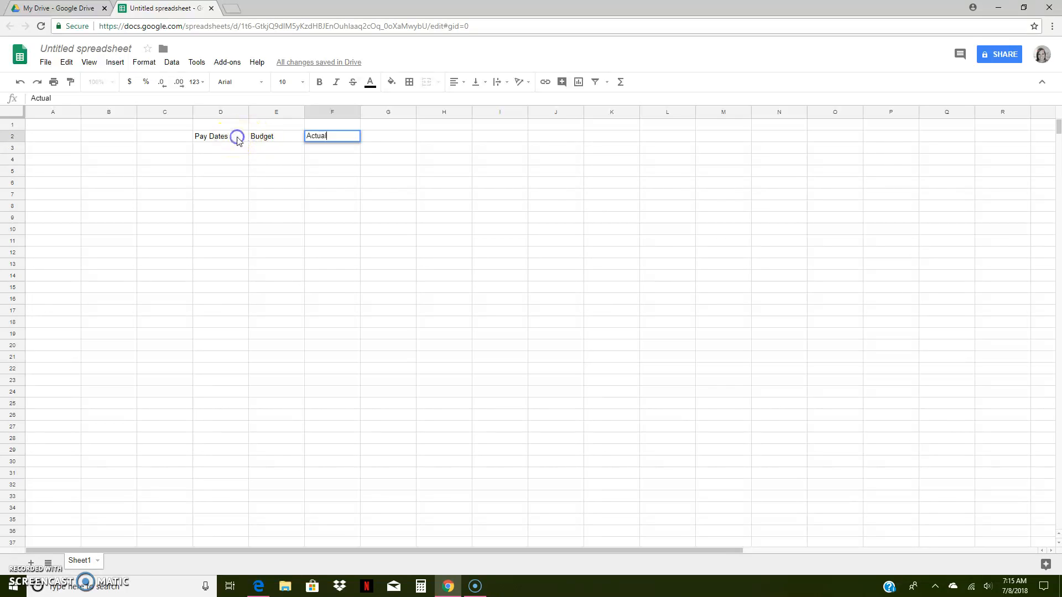
{"action": "left_click", "coordinate": [239, 138]}
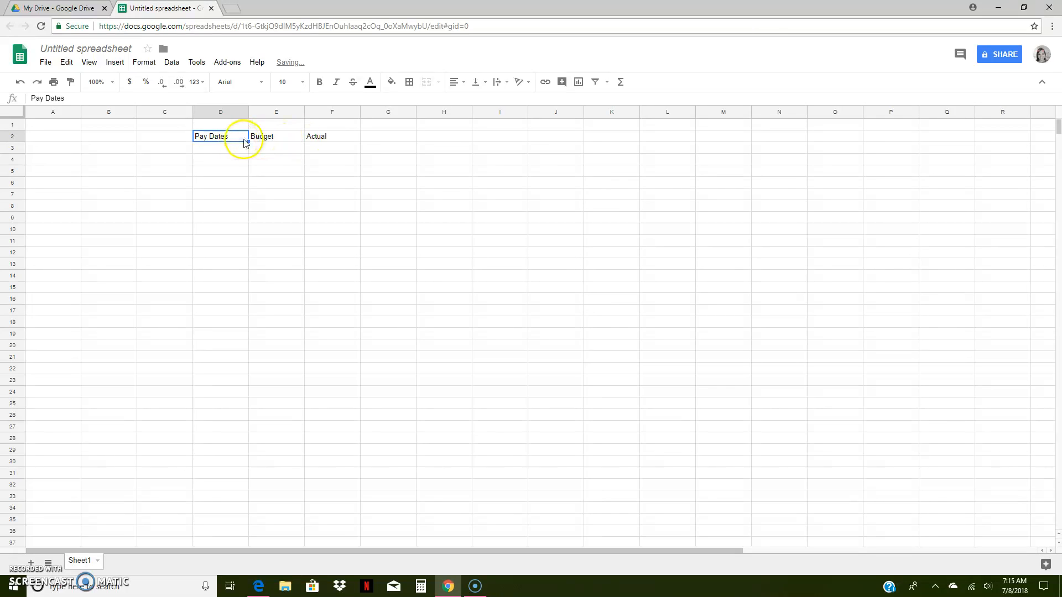
Step: Try an orange and a light blue fill color on the header cells D2:F2
{"action": "left_click_drag", "start_coordinate": [236, 142], "coordinate": [327, 136]}
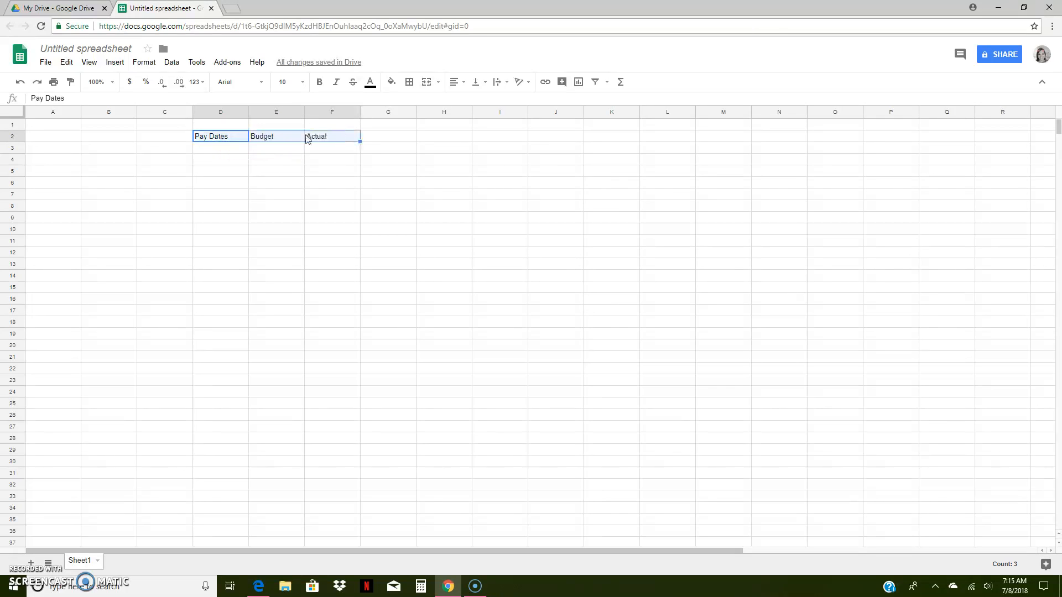
{"action": "left_click", "coordinate": [236, 159]}
{"action": "left_click", "coordinate": [238, 138]}
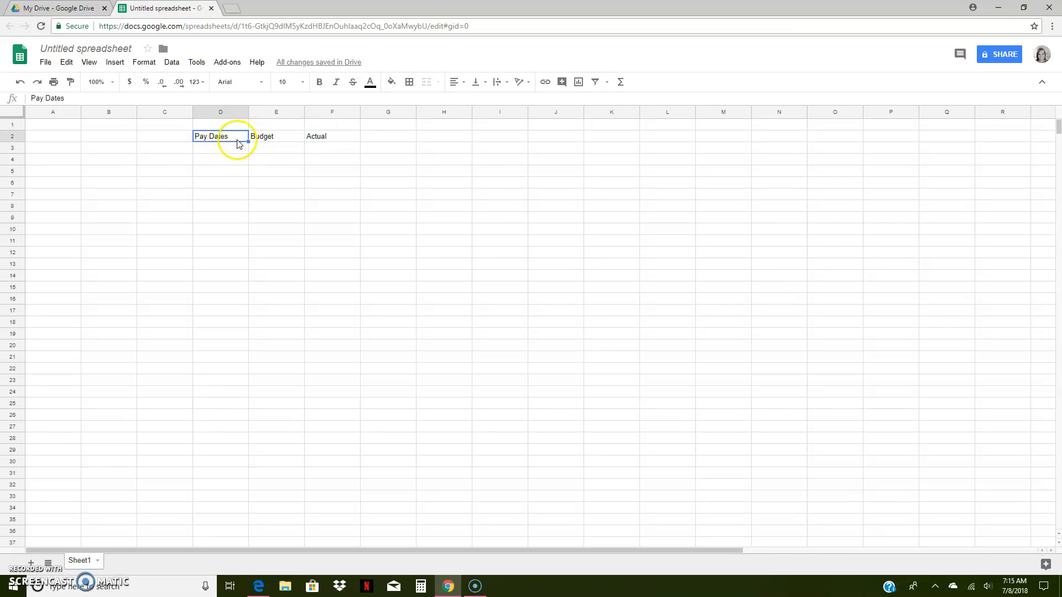
{"action": "left_click_drag", "start_coordinate": [236, 138], "coordinate": [321, 137]}
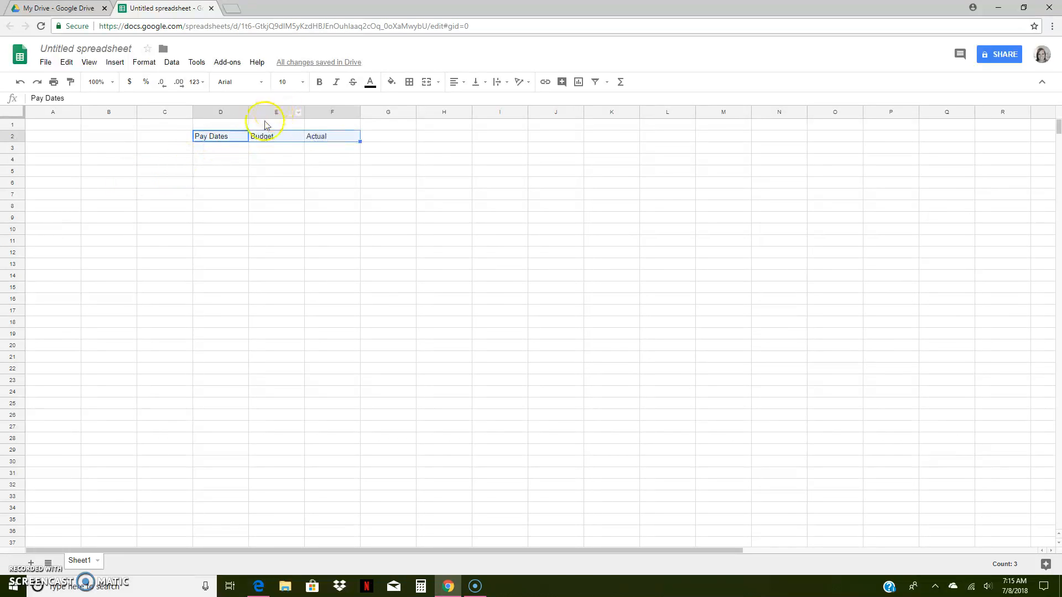
{"action": "left_click", "coordinate": [391, 82]}
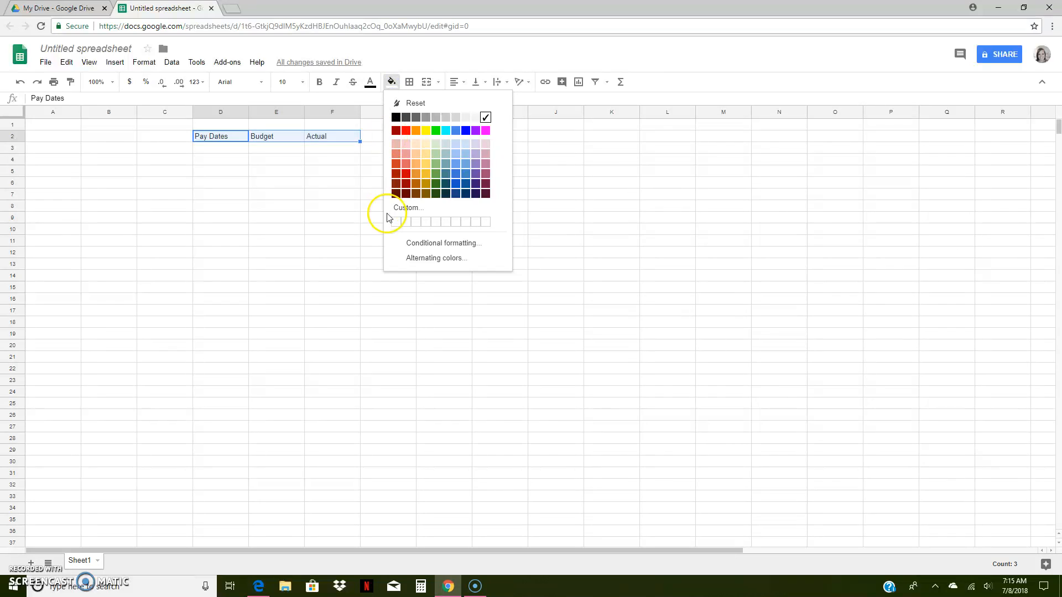
{"action": "left_click", "coordinate": [416, 130]}
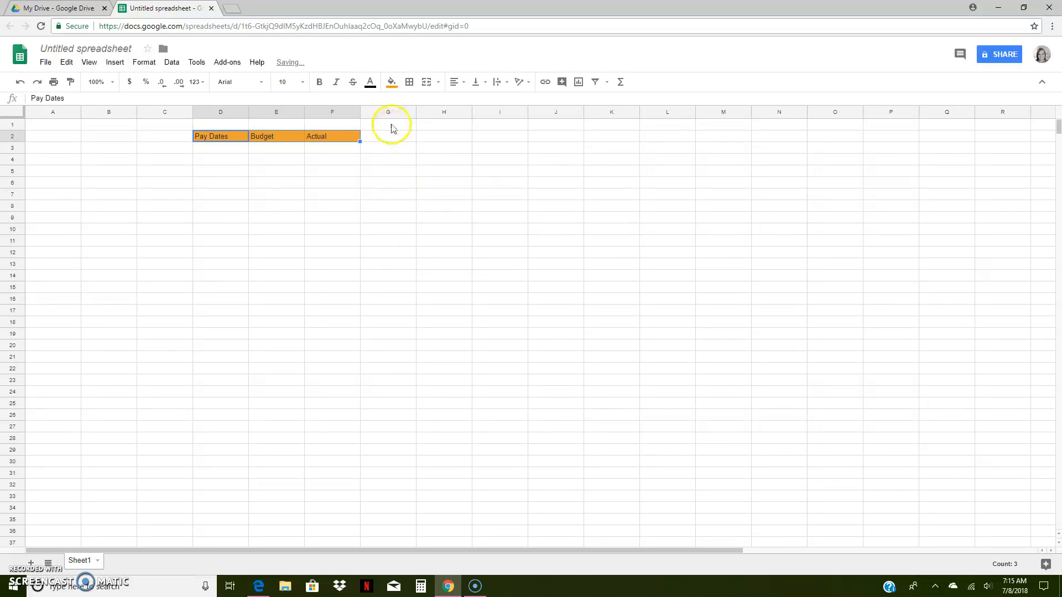
{"action": "left_click", "coordinate": [392, 80]}
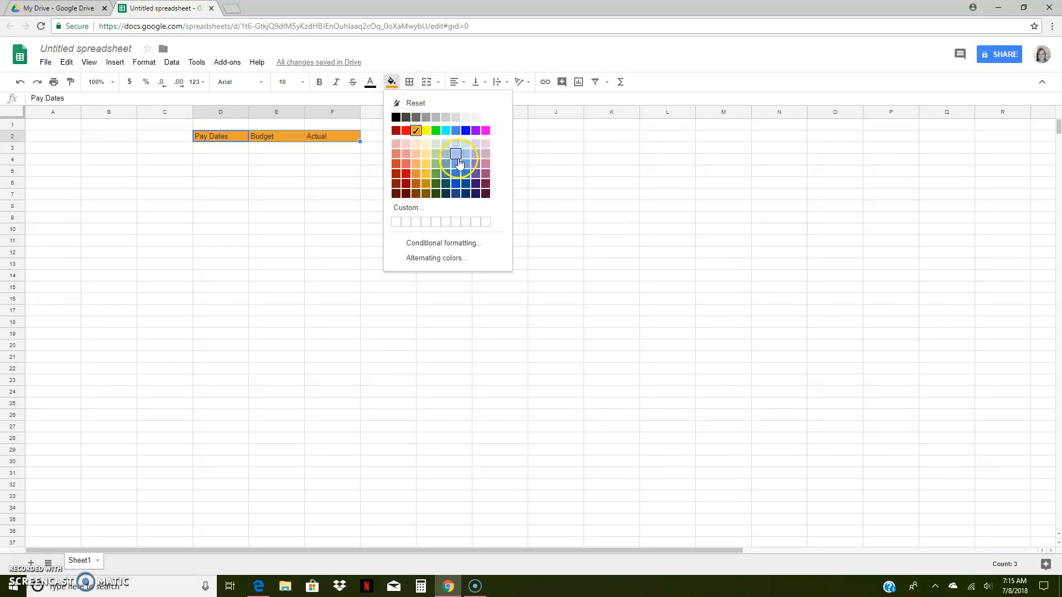
{"action": "left_click", "coordinate": [454, 157]}
{"action": "left_click", "coordinate": [391, 82]}
{"action": "left_click", "coordinate": [415, 209]}
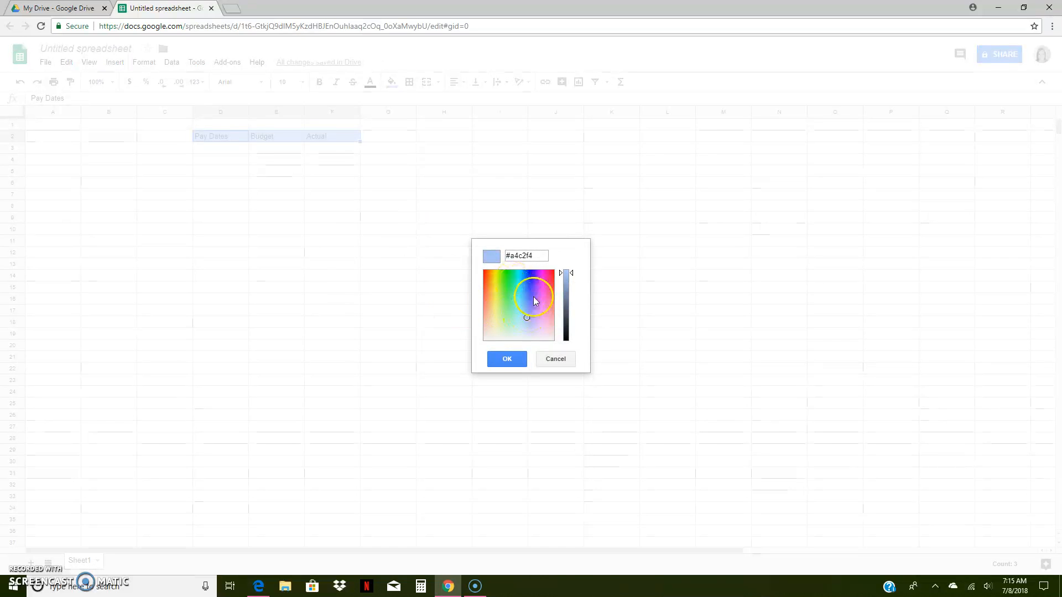
{"action": "left_click", "coordinate": [557, 361]}
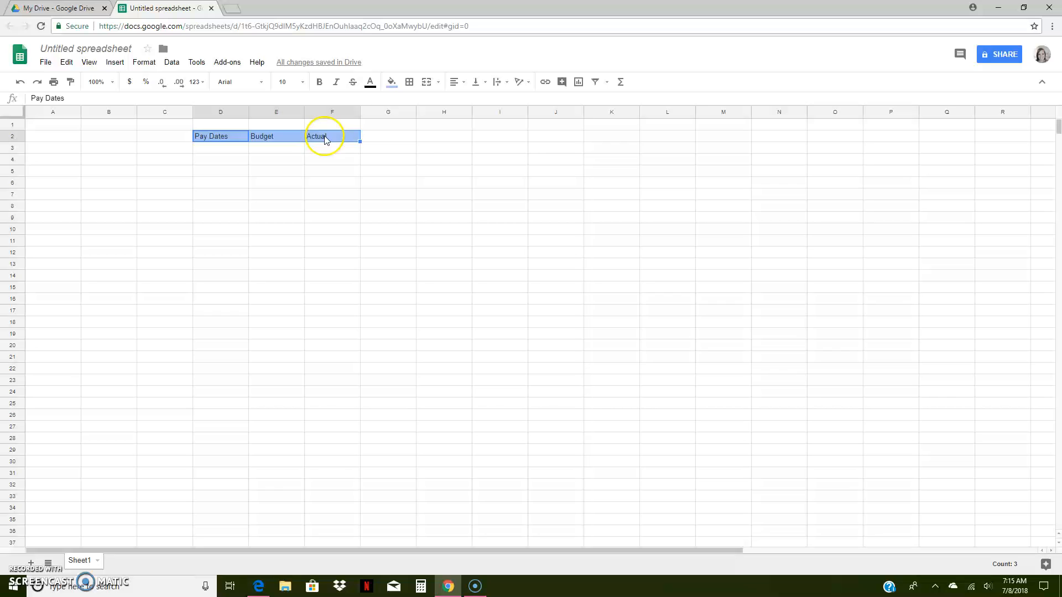
Step: Fill the header cells D2:F2 with green
{"action": "left_click", "coordinate": [391, 85]}
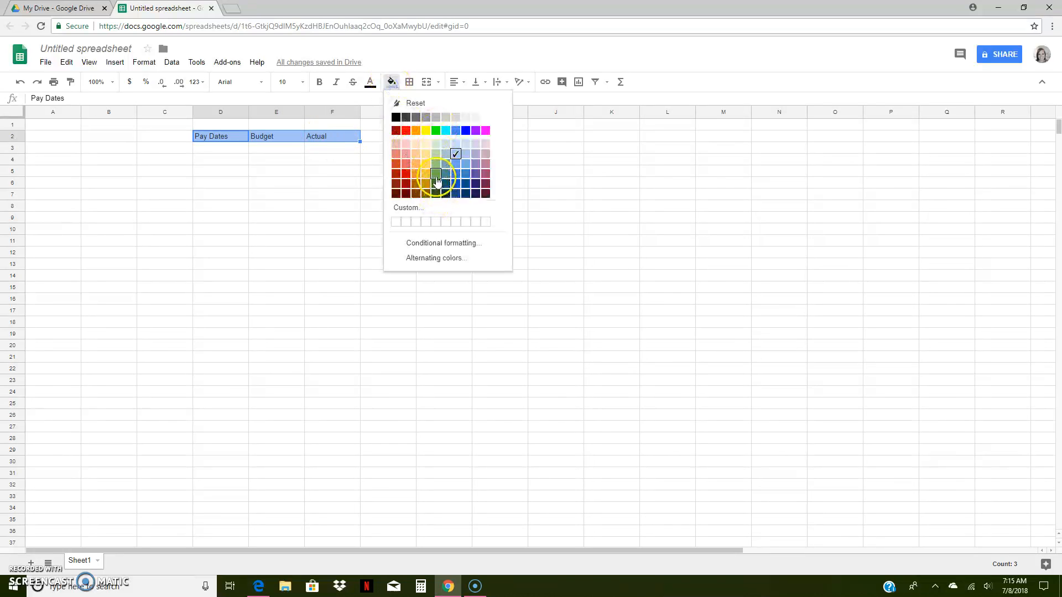
{"action": "left_click", "coordinate": [436, 175]}
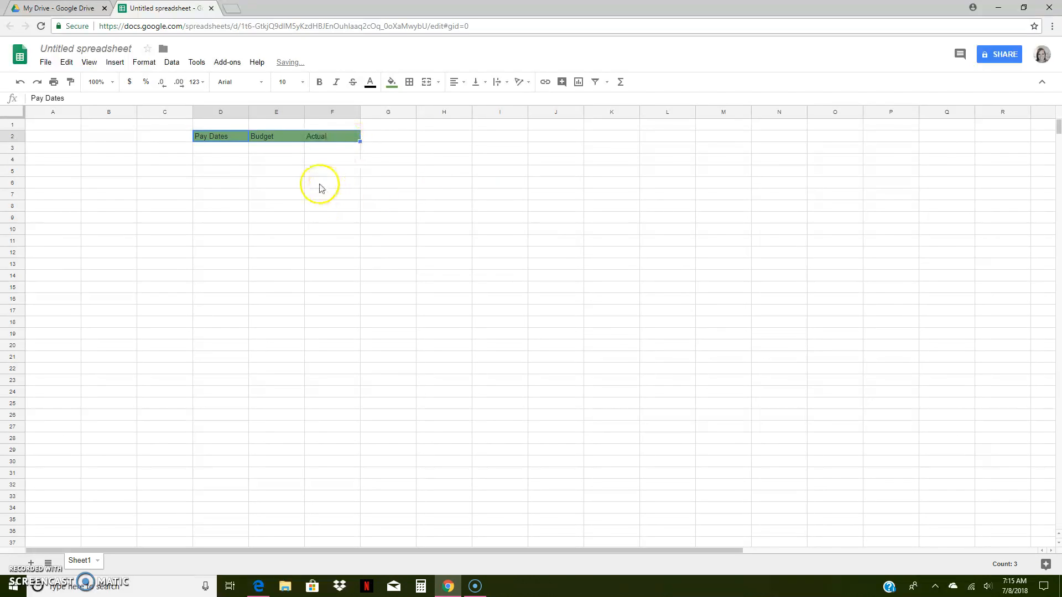
{"action": "left_click", "coordinate": [273, 216]}
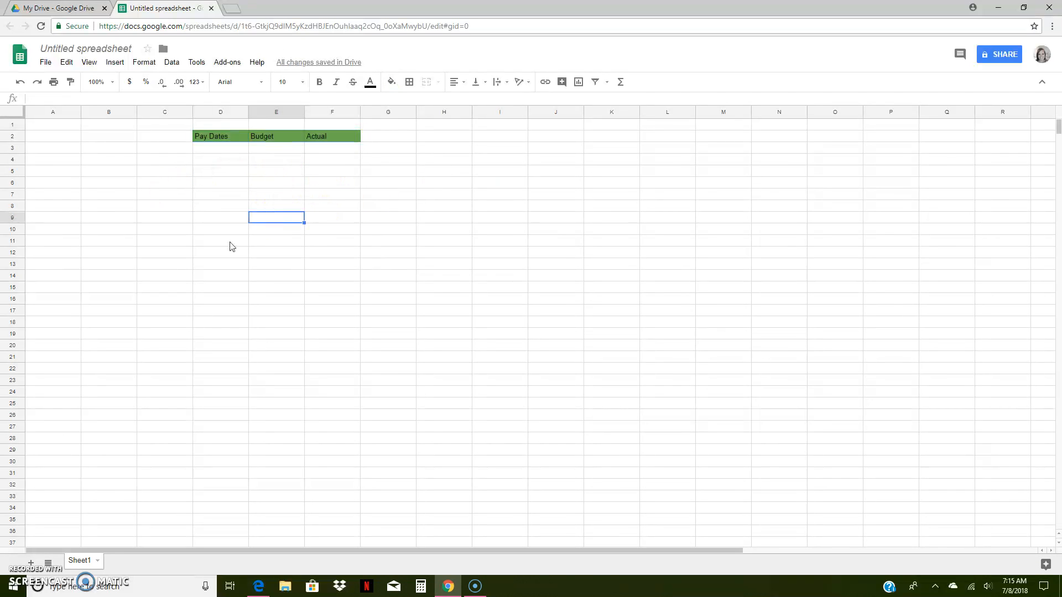
Step: Enter the label Leftover in cell D3, directly below the Pay Dates header
{"action": "left_click", "coordinate": [221, 149]}
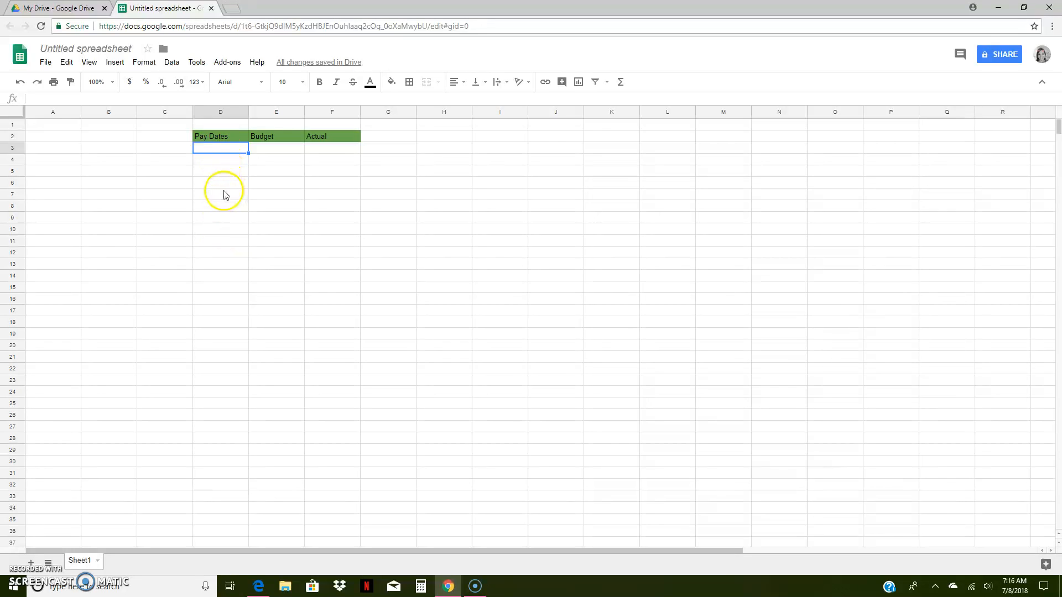
{"action": "left_click", "coordinate": [228, 220]}
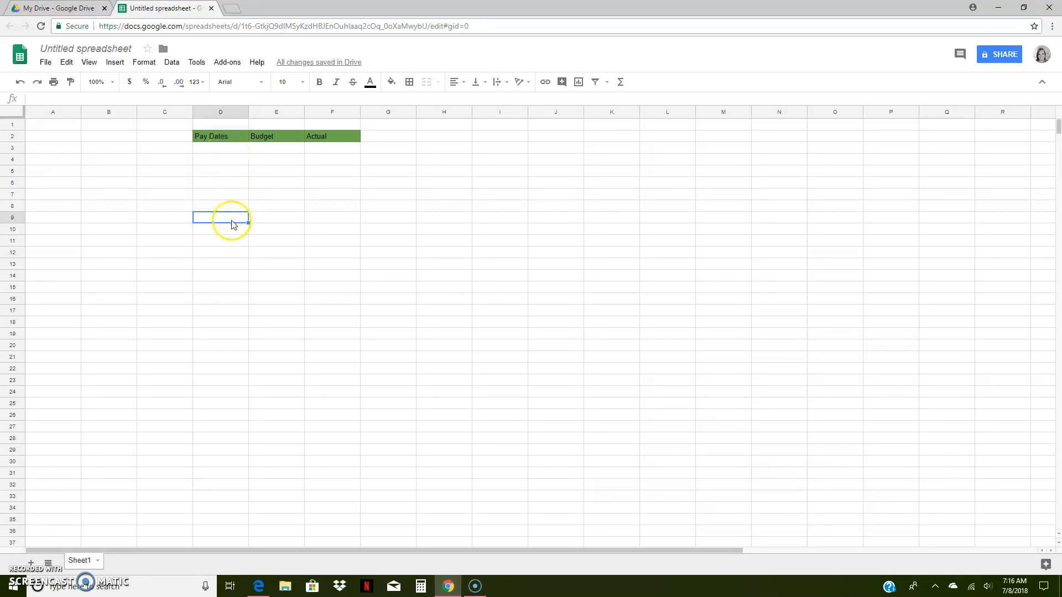
{"action": "left_click", "coordinate": [220, 152]}
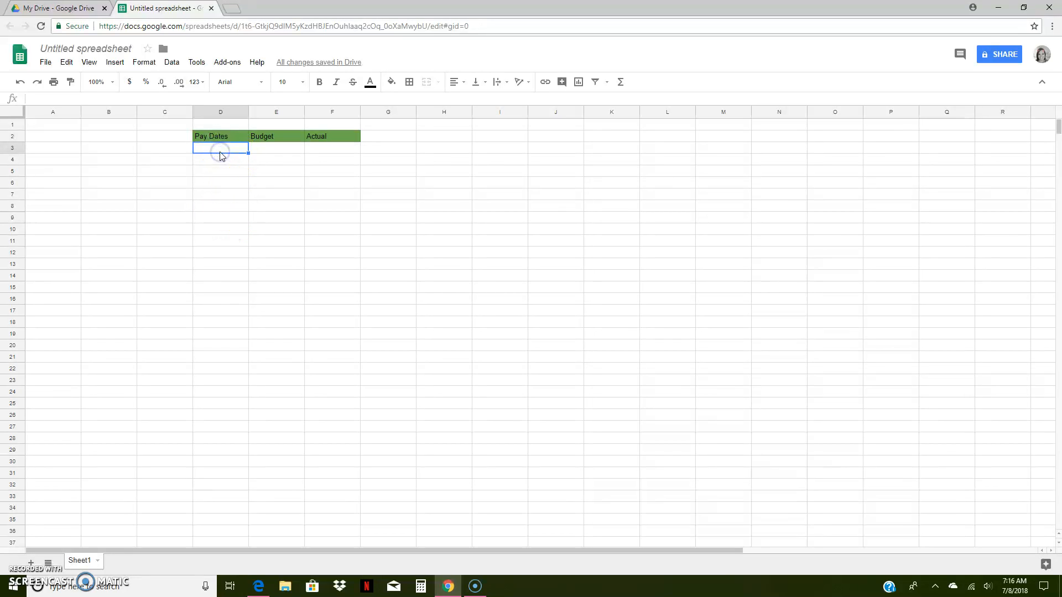
{"action": "type", "text": "Leftover"}
{"action": "key", "text": "Return"}
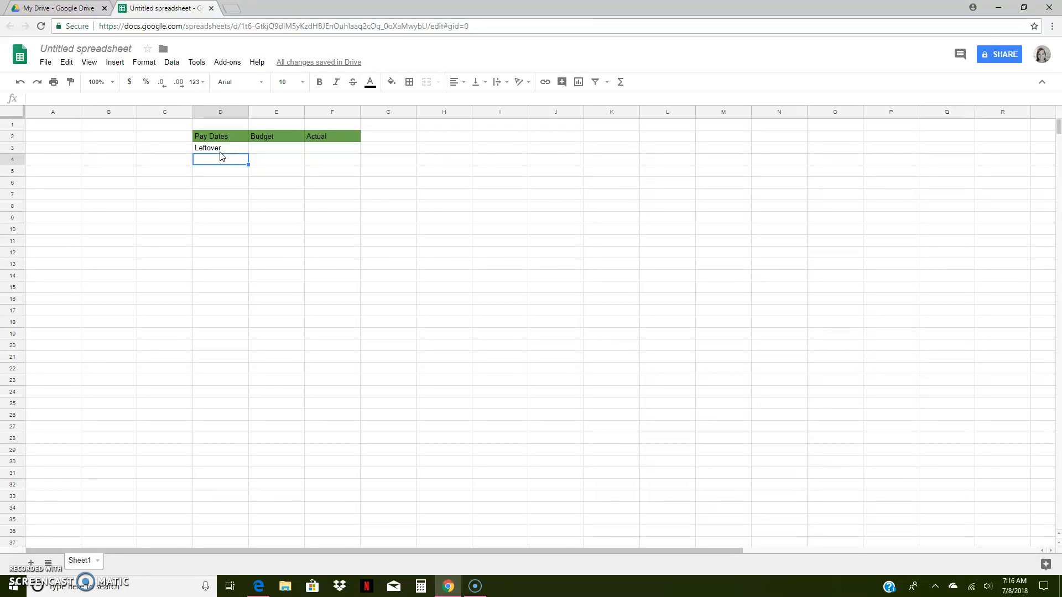
Step: List the pay dates 7/6/2018, 7/13/2018, 7/20/2018 and 7/27/2018 in cells D4 through D7
{"action": "type", "text": "7/6/2018"}
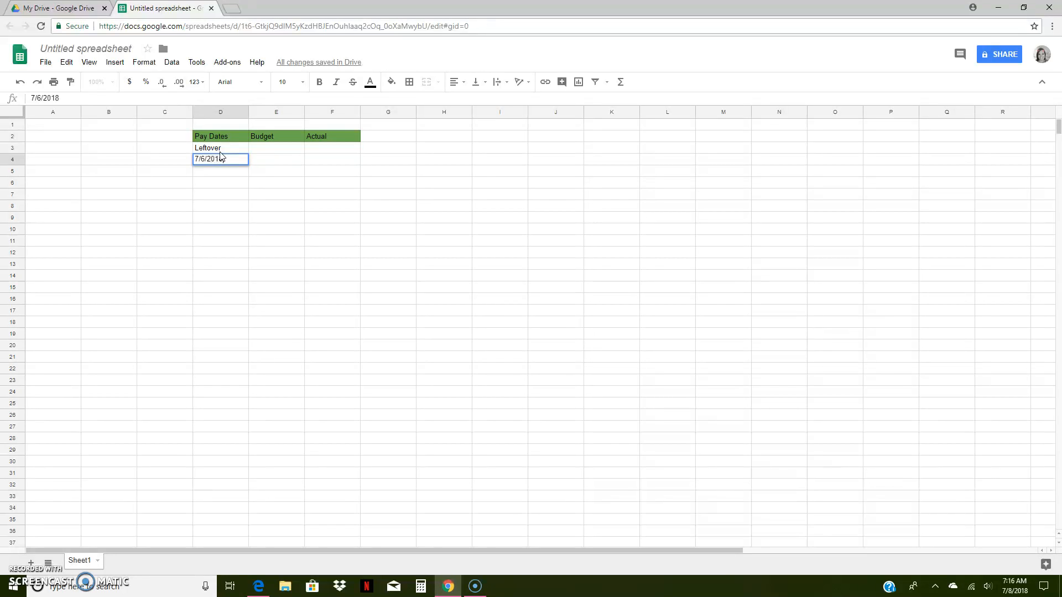
{"action": "key", "text": "Tab"}
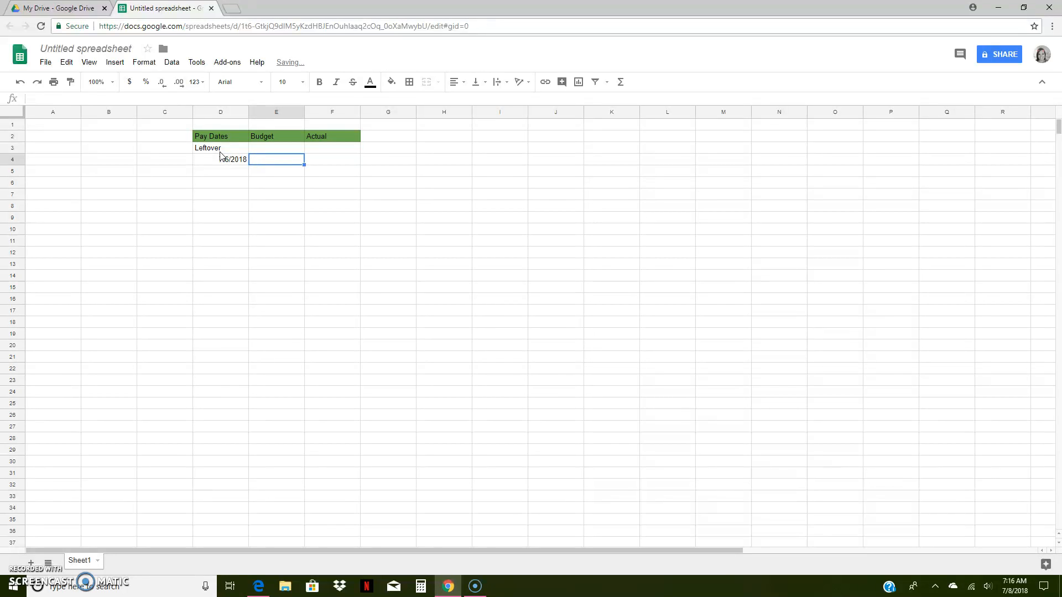
{"action": "left_click", "coordinate": [221, 170]}
{"action": "type", "text": "7/13/2018"}
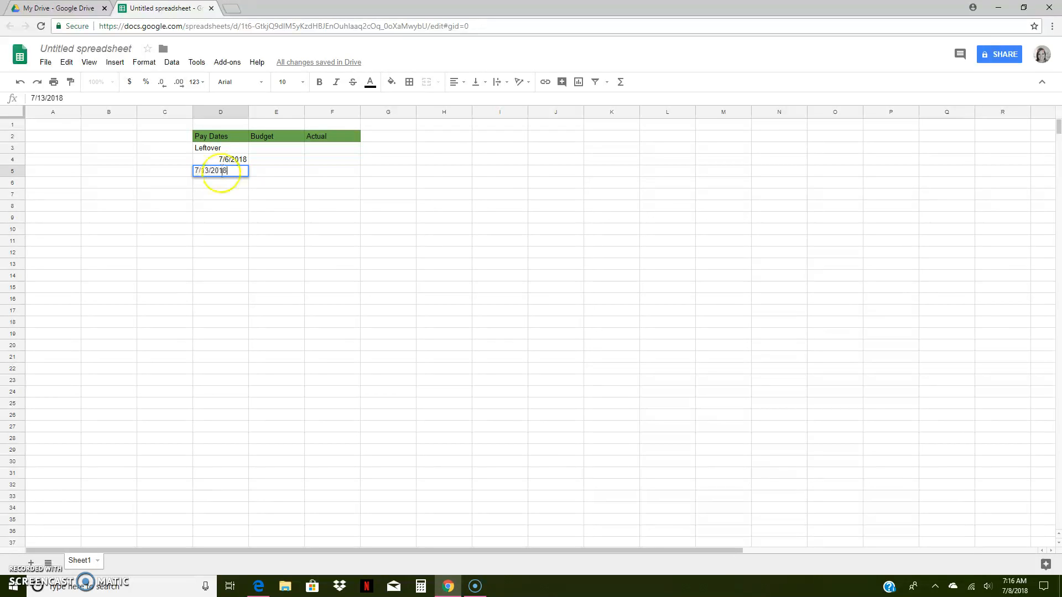
{"action": "left_click", "coordinate": [226, 182]}
{"action": "type", "text": "7/"}
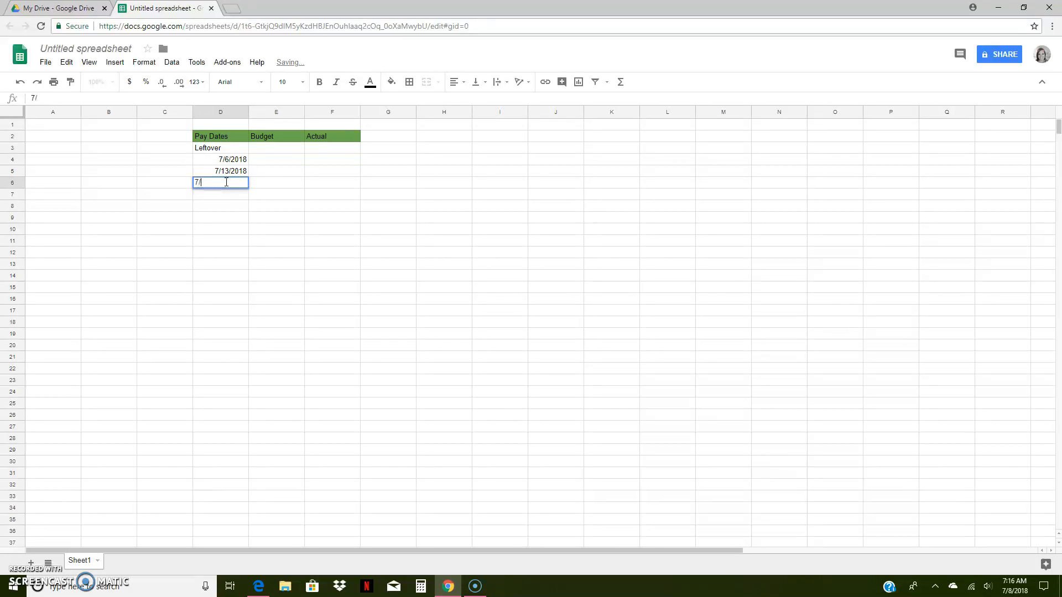
{"action": "type", "text": "20/2018"}
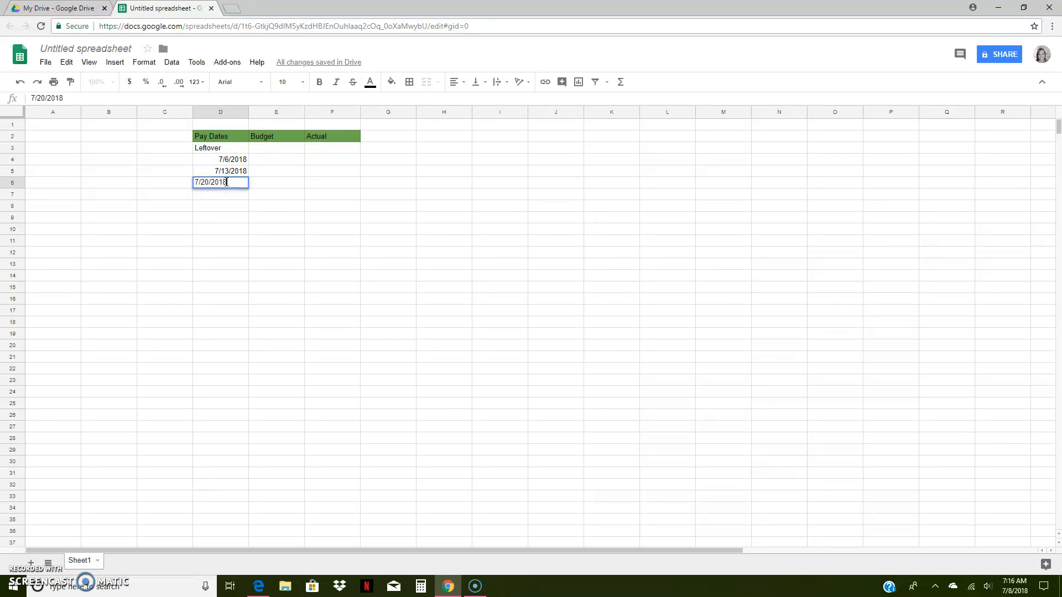
{"action": "left_click", "coordinate": [228, 202]}
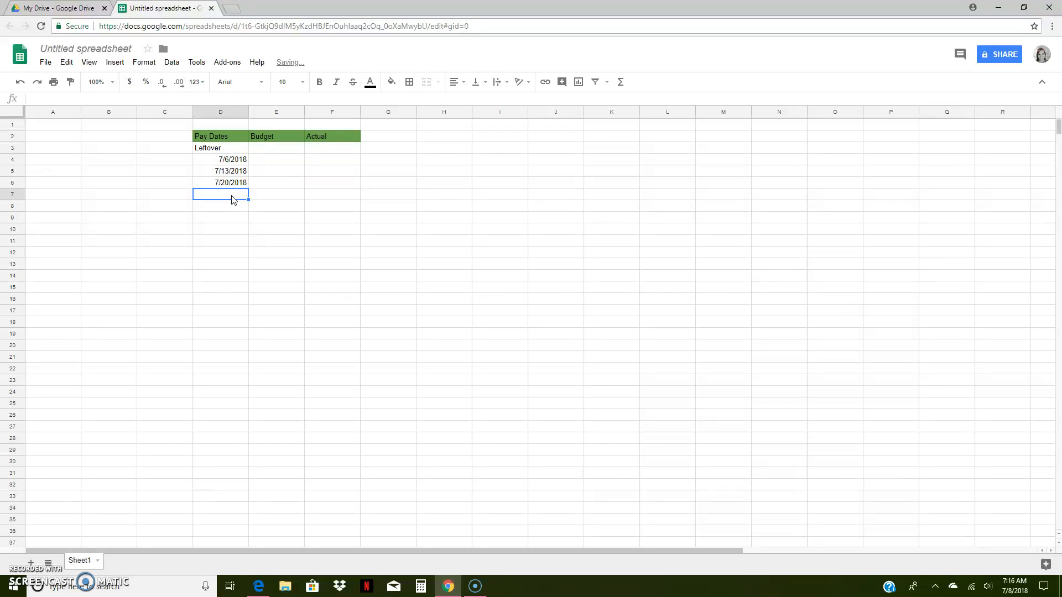
{"action": "type", "text": "7/"}
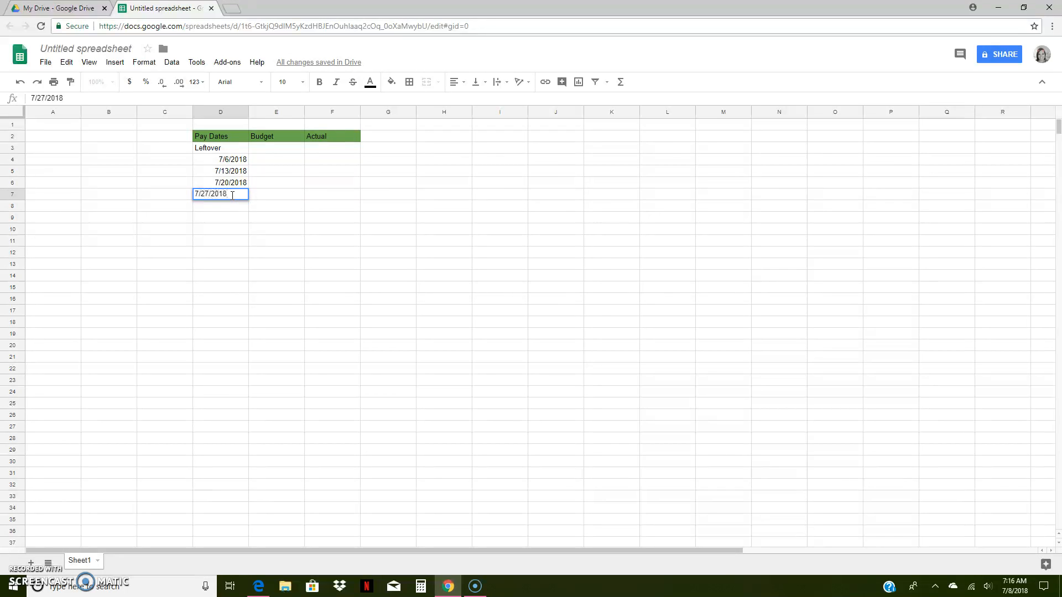
{"action": "type", "text": "27/2018"}
{"action": "left_click", "coordinate": [264, 198]}
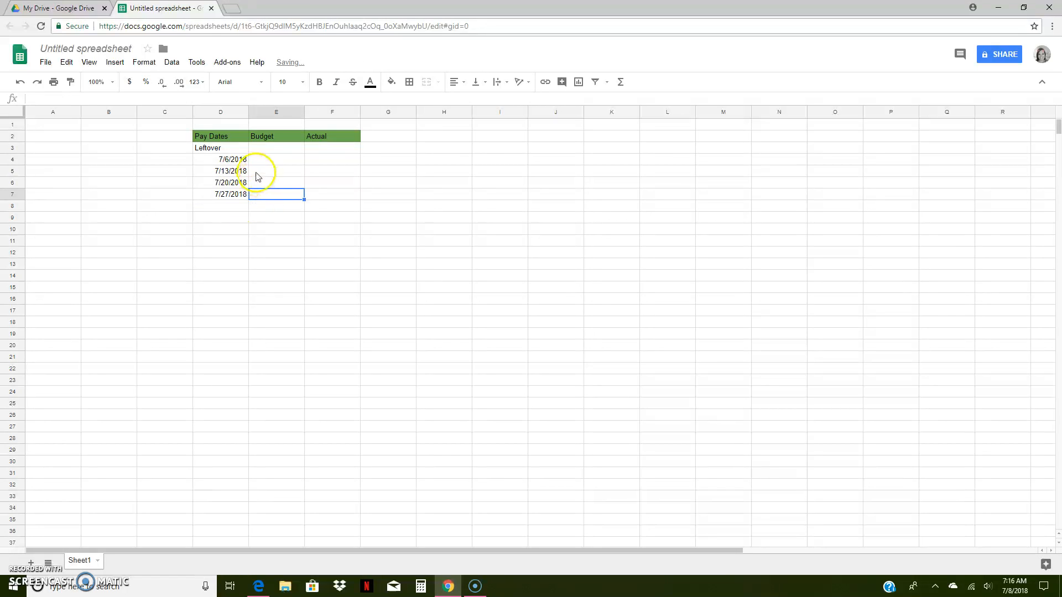
{"action": "left_click", "coordinate": [205, 161]}
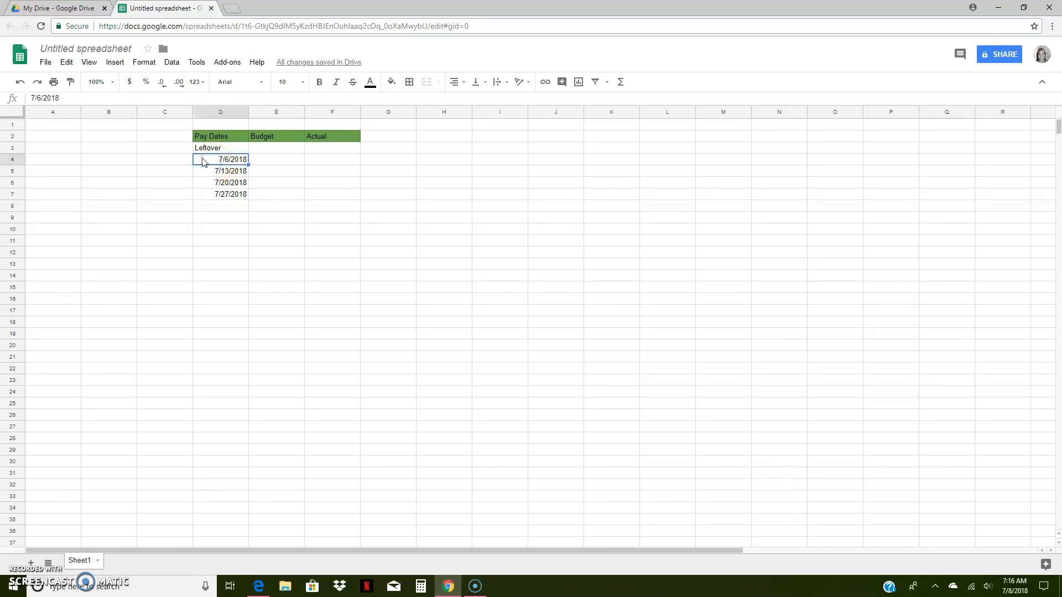
Step: Delete the pay date 7/27/2018 and insert a row above 7/6/2018 containing the pay date 6/29/2018
{"action": "left_click", "coordinate": [238, 199]}
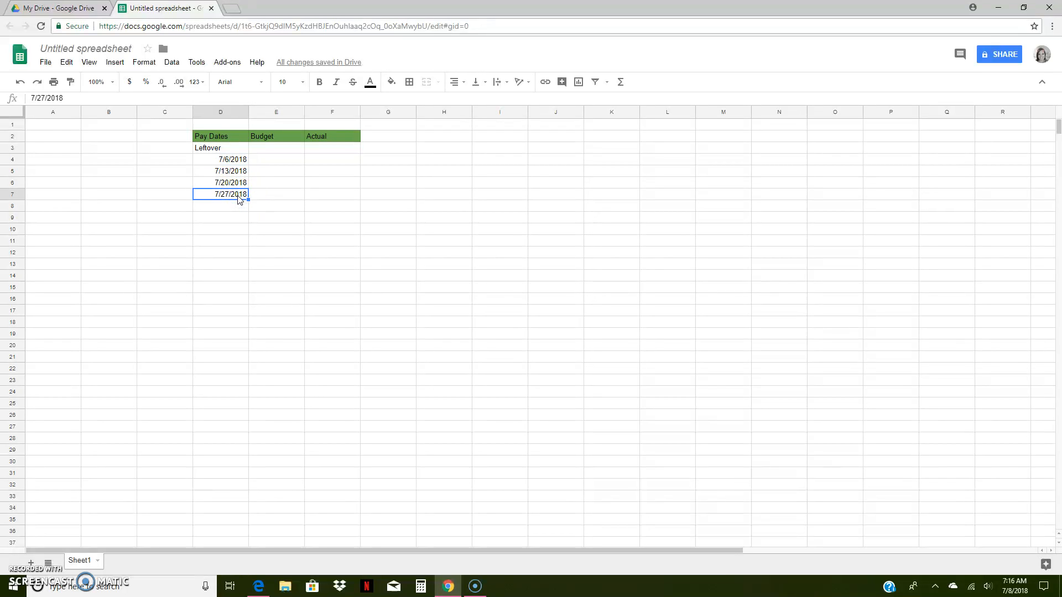
{"action": "key", "text": "Delete"}
{"action": "left_click", "coordinate": [217, 160]}
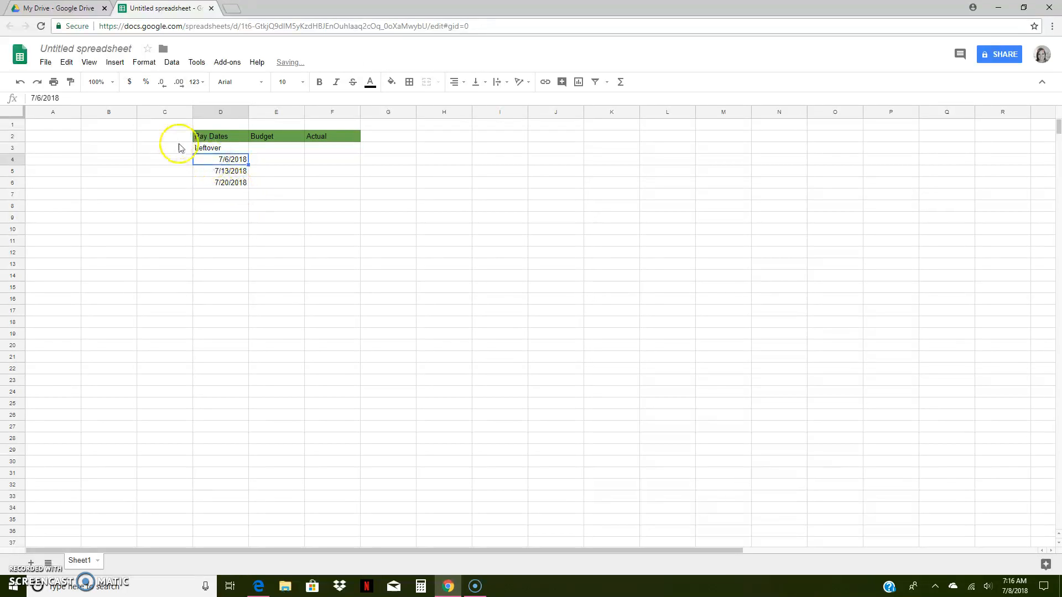
{"action": "left_click", "coordinate": [113, 63]}
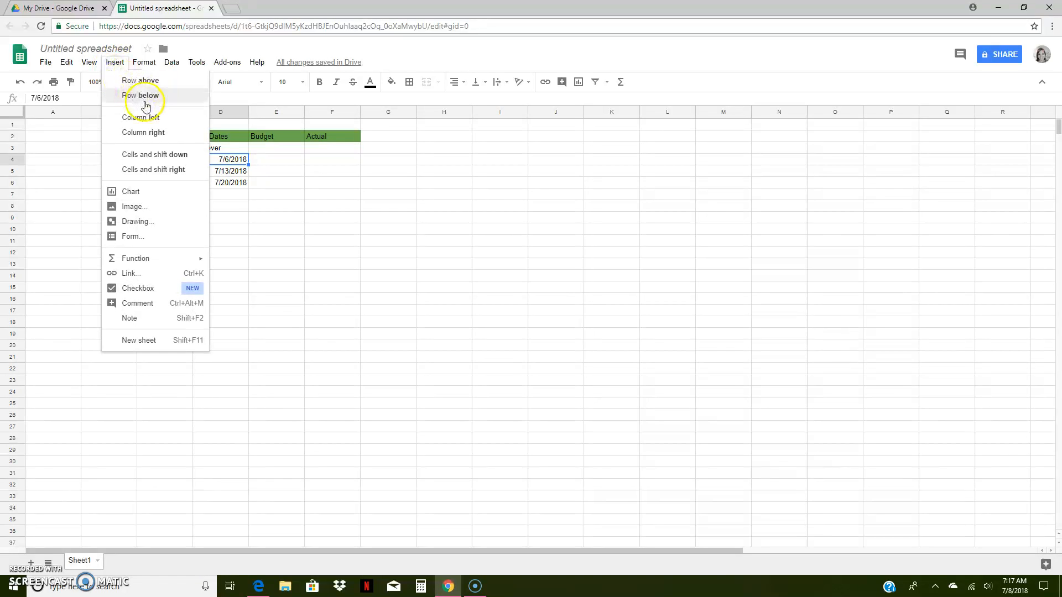
{"action": "left_click", "coordinate": [145, 80]}
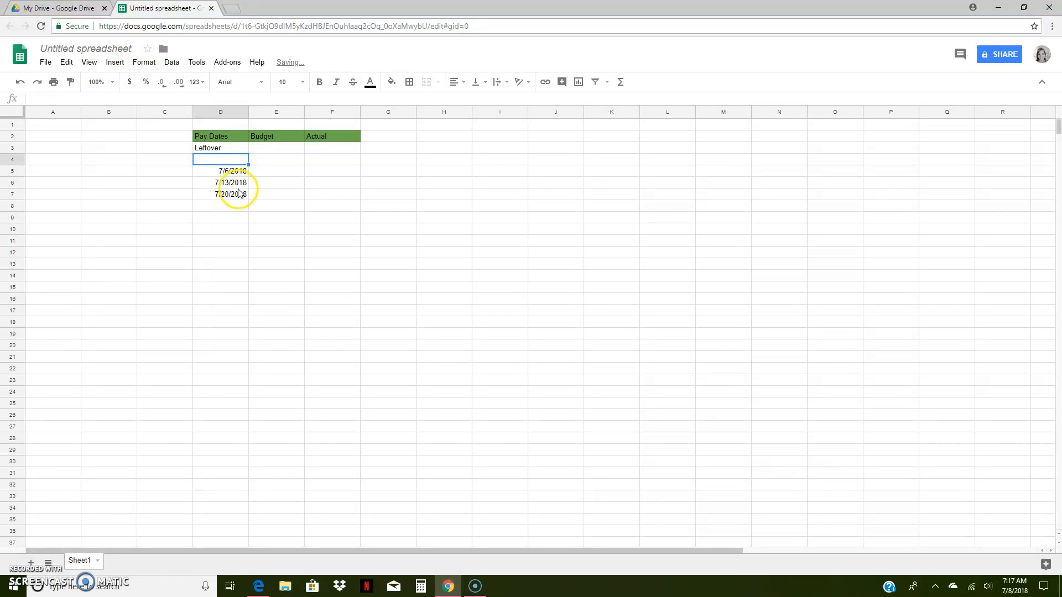
{"action": "type", "text": "6/29/2018"}
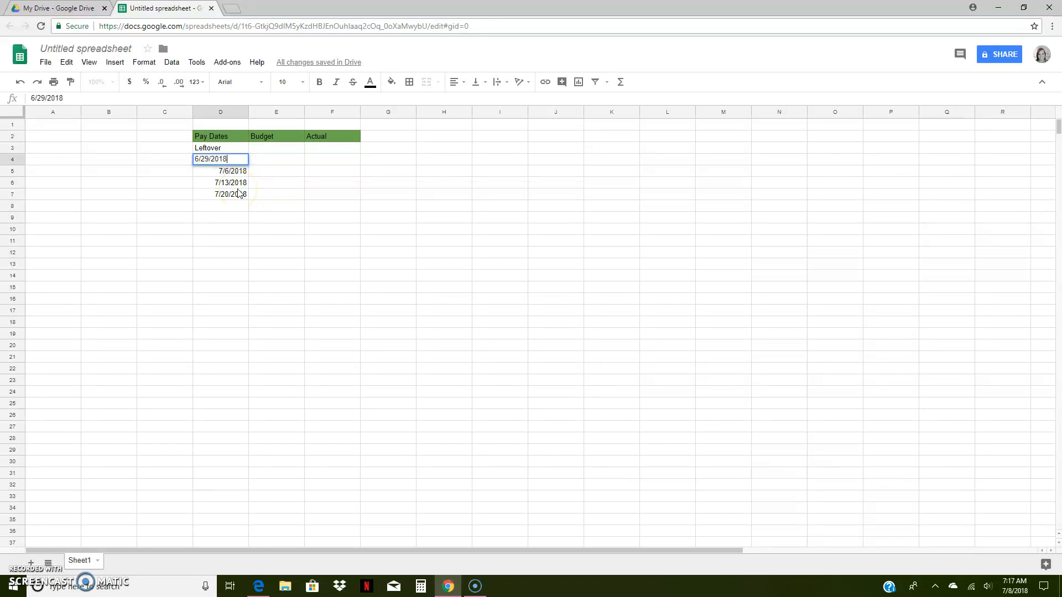
{"action": "left_click", "coordinate": [242, 206]}
{"action": "key", "text": "Return"}
Step: Enter the label Supplemental in cell D8, directly below the last pay date
{"action": "left_click", "coordinate": [225, 207]}
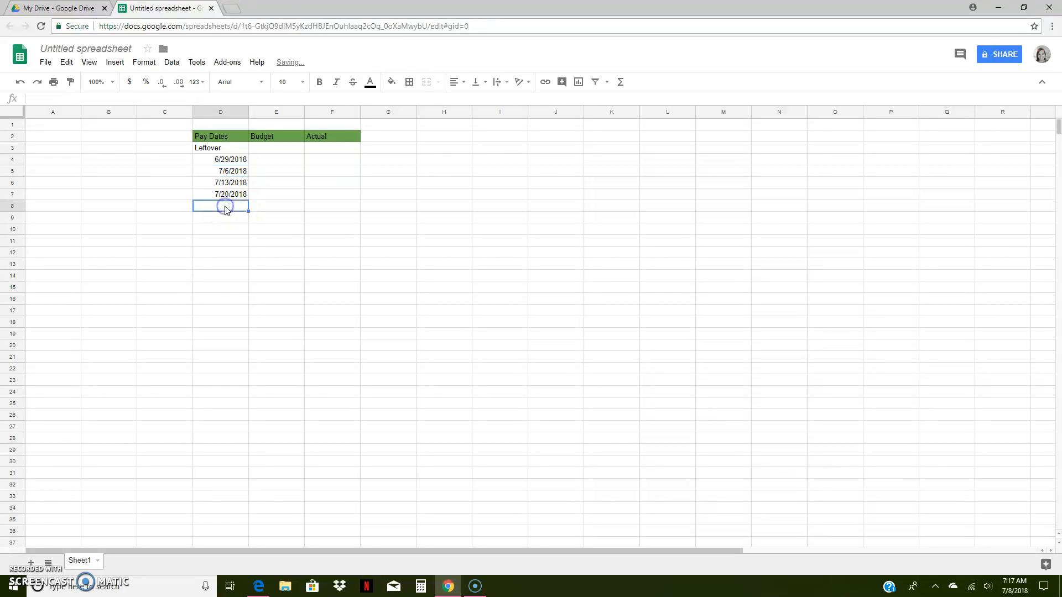
{"action": "type", "text": "E"}
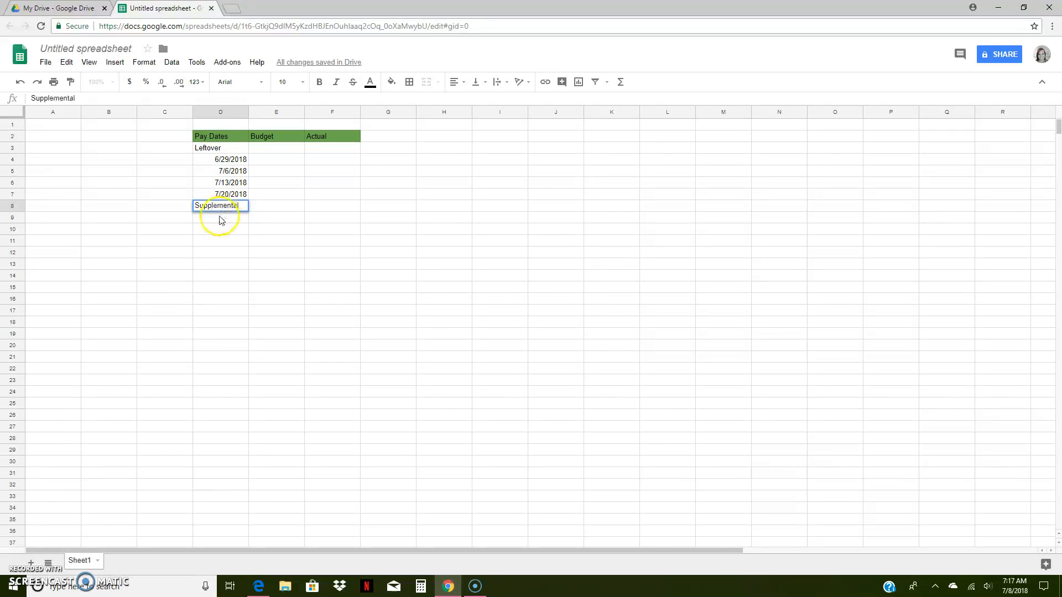
{"action": "left_click", "coordinate": [219, 217]}
Step: Fill cells D9:F9 below the Supplemental row with a light green color
{"action": "left_click_drag", "start_coordinate": [226, 221], "coordinate": [332, 220]}
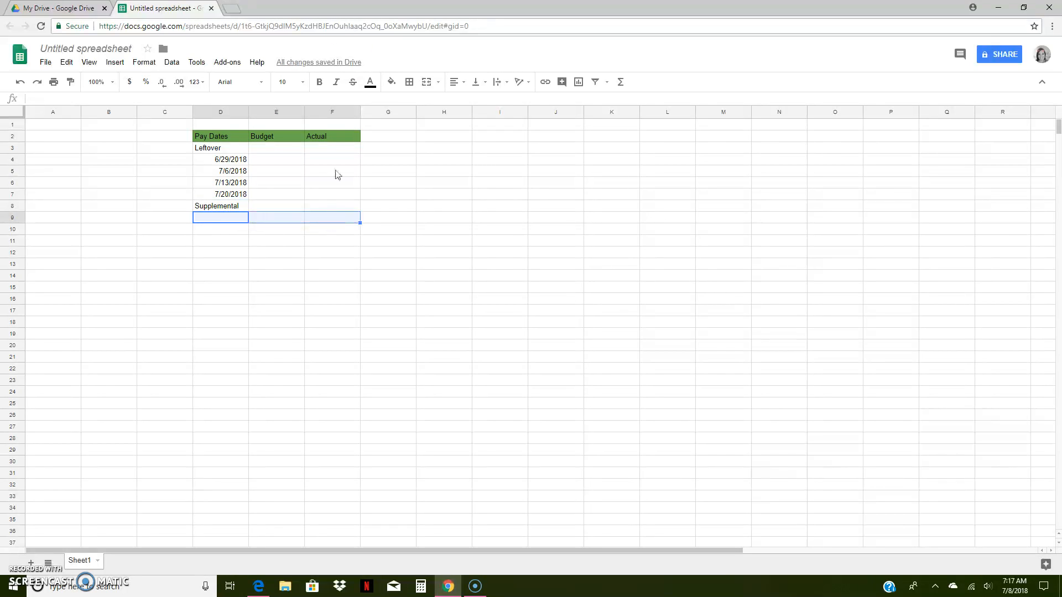
{"action": "left_click", "coordinate": [392, 83]}
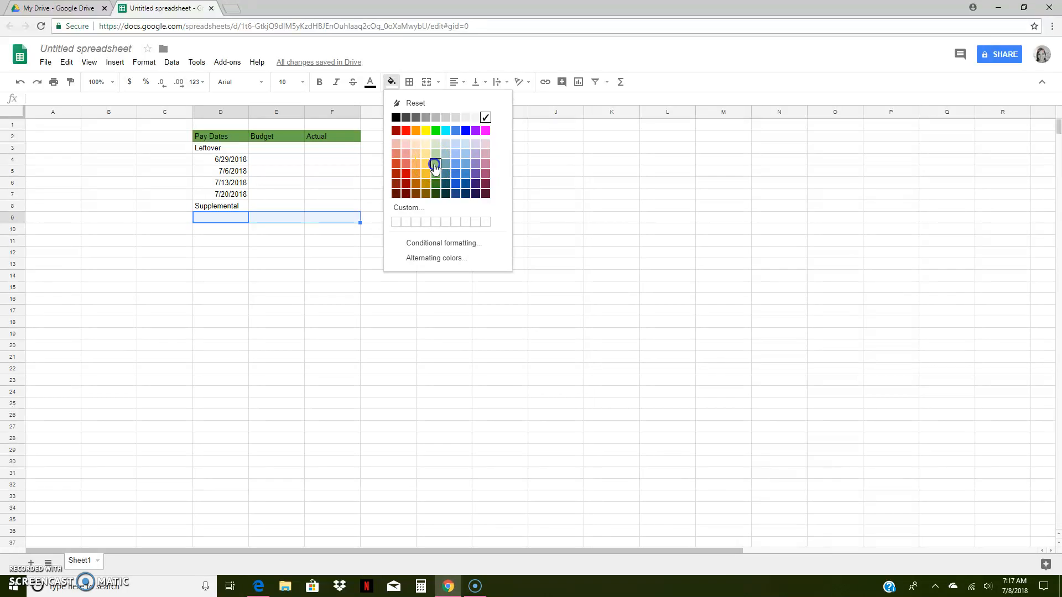
{"action": "left_click", "coordinate": [435, 164]}
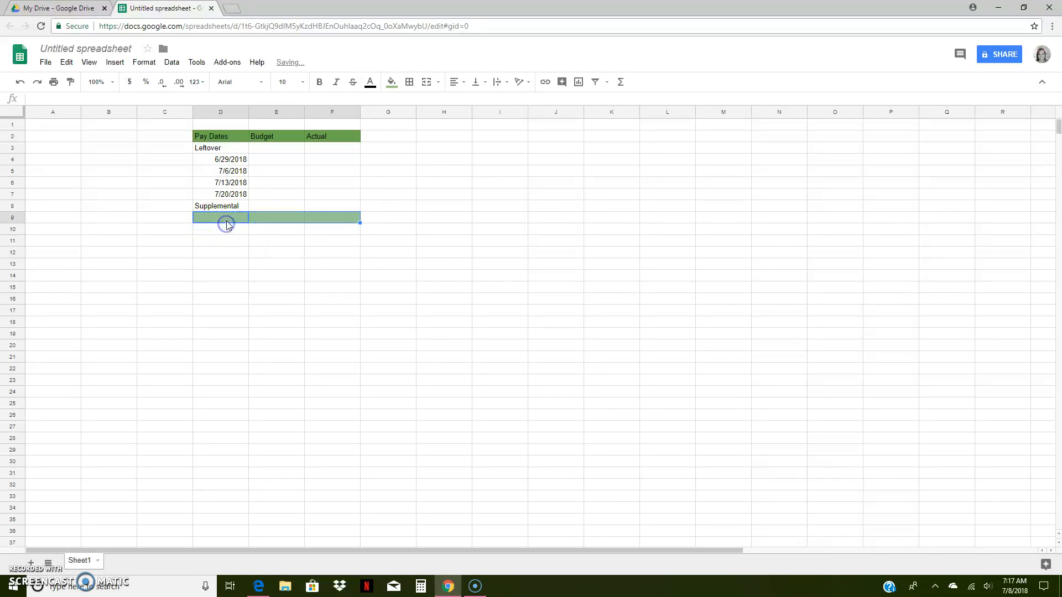
{"action": "left_click", "coordinate": [254, 246]}
Step: Add a bold, centered TOTAL label in cell D9
{"action": "left_click", "coordinate": [233, 219]}
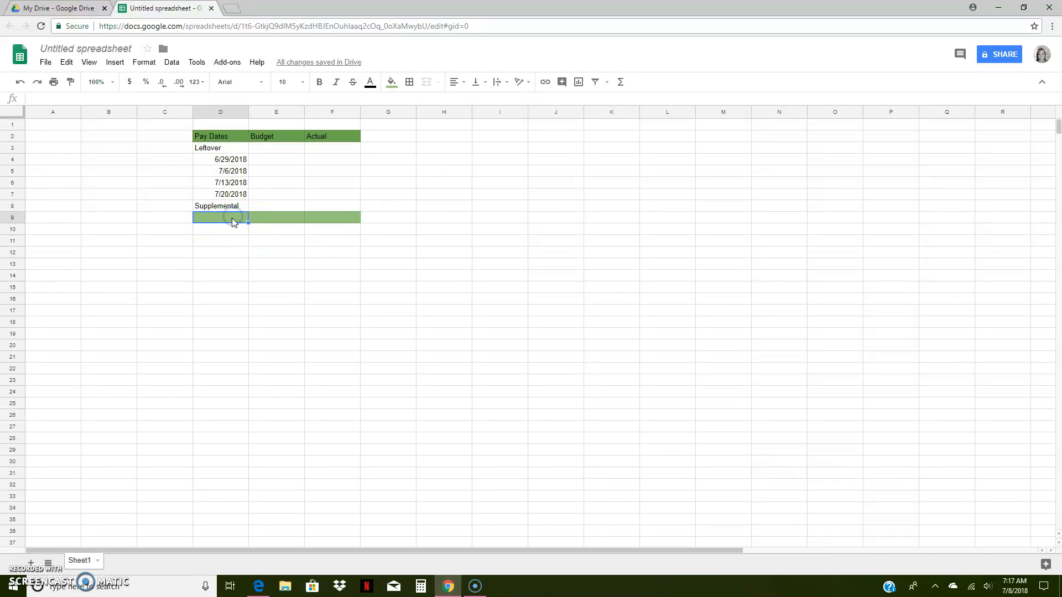
{"action": "left_click", "coordinate": [320, 85]}
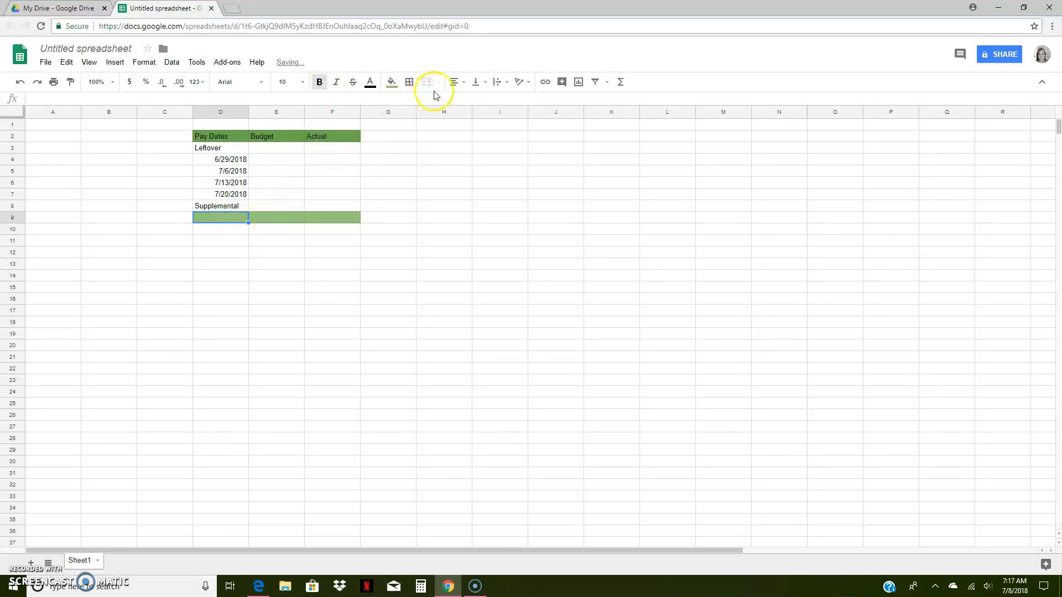
{"action": "left_click", "coordinate": [454, 82]}
{"action": "left_click", "coordinate": [470, 100]}
{"action": "type", "text": "T"}
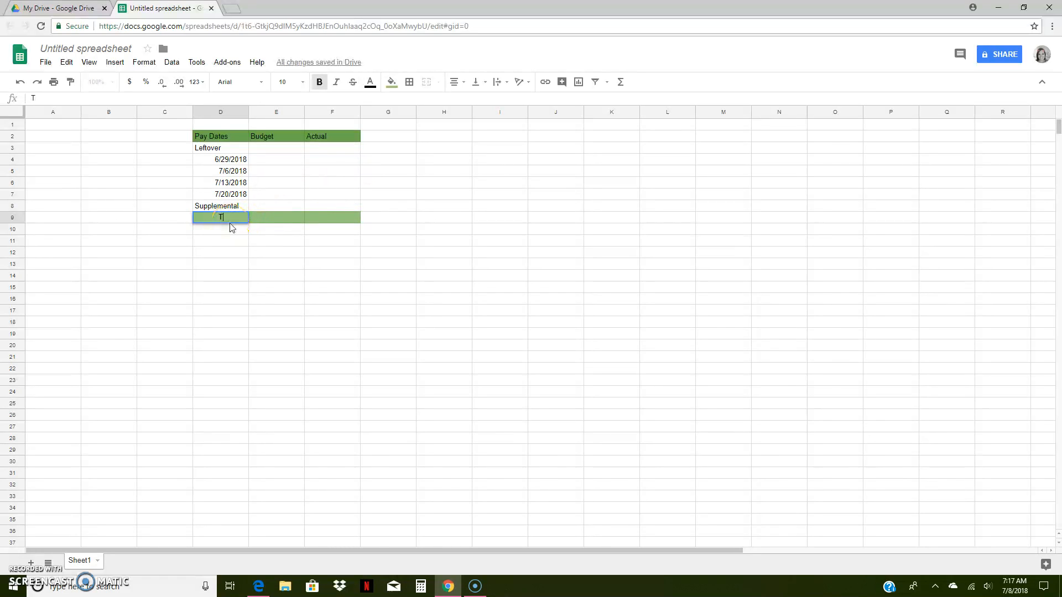
{"action": "type", "text": "OTLA"}
{"action": "key", "text": "BackSpace"}
{"action": "key", "text": "BackSpace"}
{"action": "type", "text": "AL"}
{"action": "left_click", "coordinate": [254, 231]}
Step: Format the Budget and Actual cells E3:F9 as currency
{"action": "left_click", "coordinate": [274, 147]}
{"action": "mouse_move", "coordinate": [291, 150]}
{"action": "left_mouse_down"}
{"action": "mouse_move", "coordinate": [344, 159]}
{"action": "mouse_move", "coordinate": [342, 218]}
{"action": "left_mouse_up"}
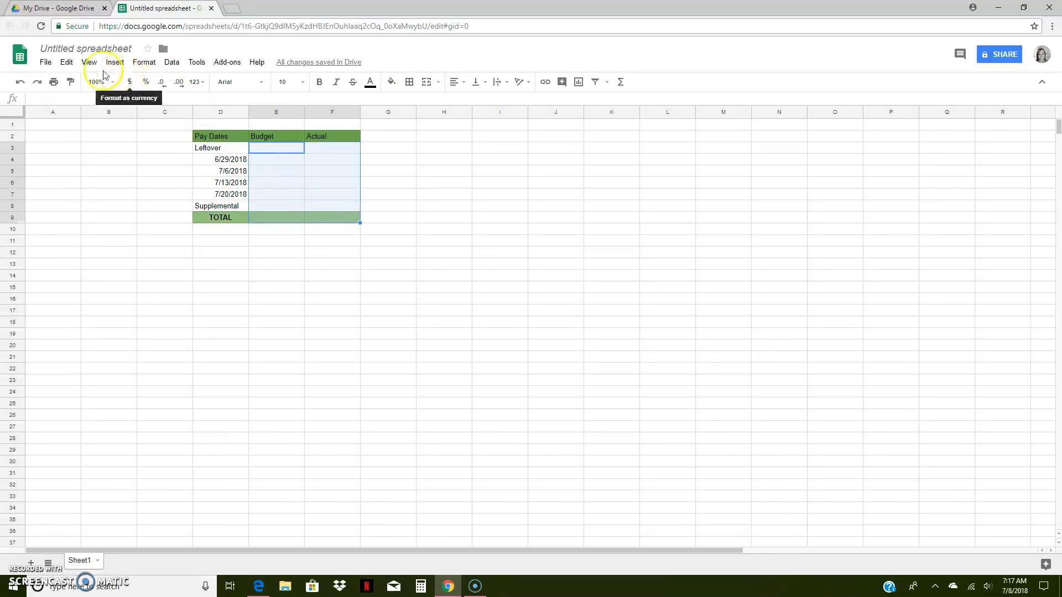
{"action": "left_click", "coordinate": [130, 84]}
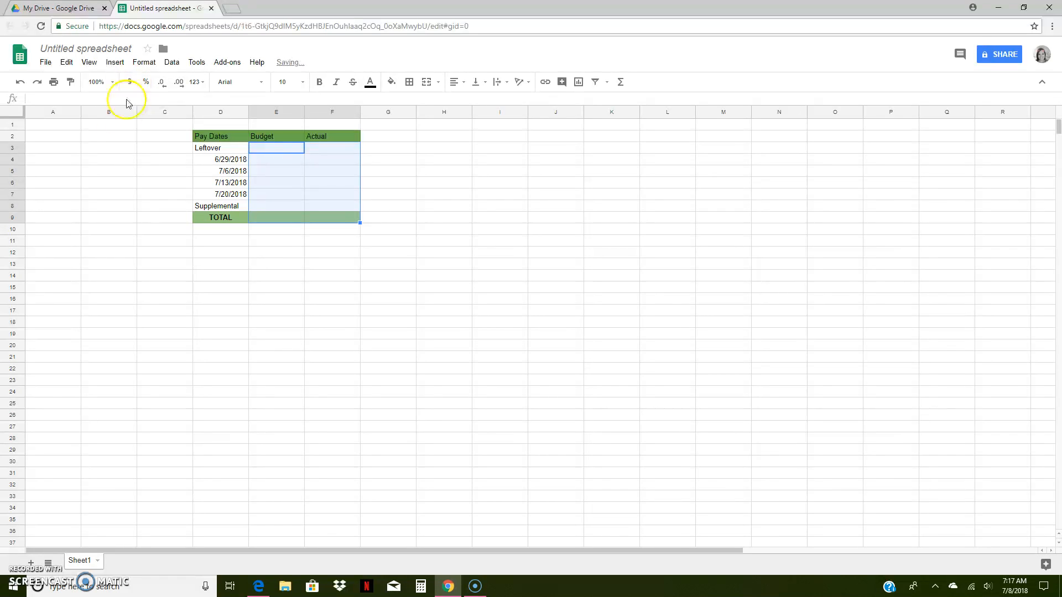
{"action": "left_click", "coordinate": [291, 239]}
Step: Total the Budget column in cell E9 with the formula =SUM(E3:E8)
{"action": "left_click", "coordinate": [286, 222]}
{"action": "left_click", "coordinate": [620, 81]}
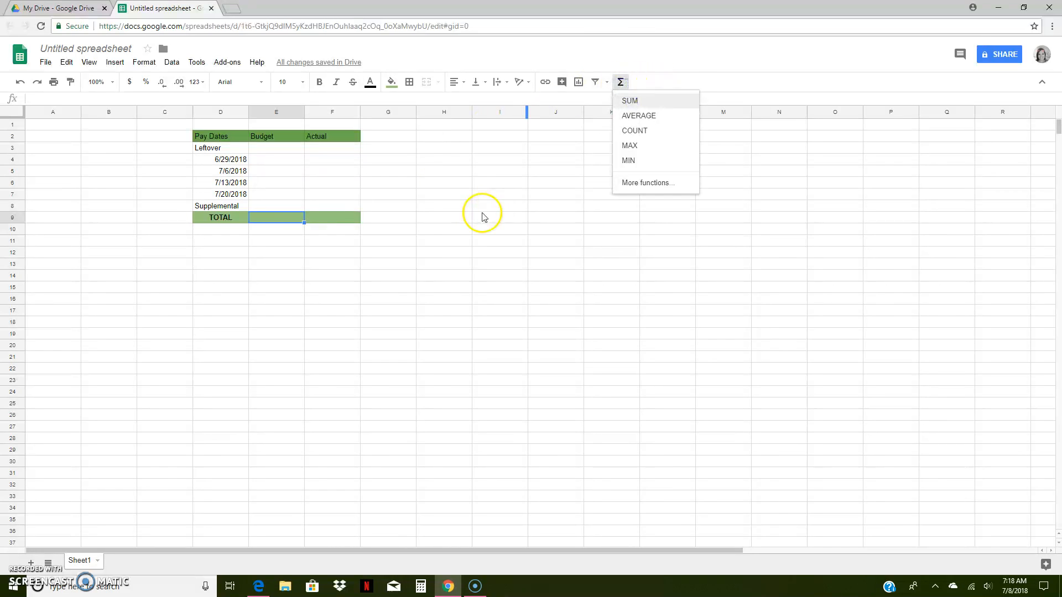
{"action": "left_click_drag", "start_coordinate": [280, 148], "coordinate": [280, 207]}
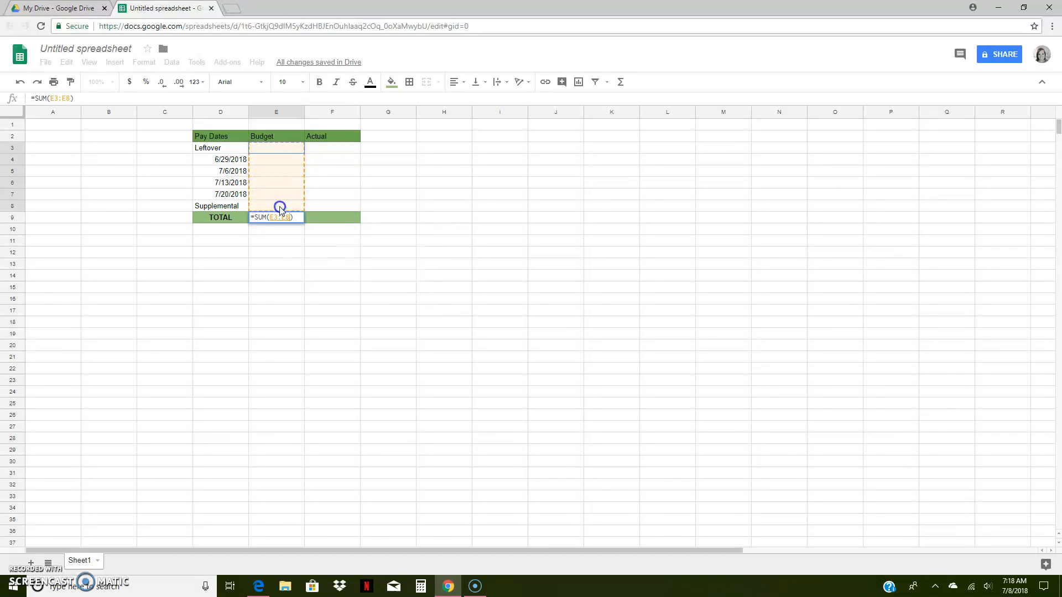
{"action": "key", "text": "Return"}
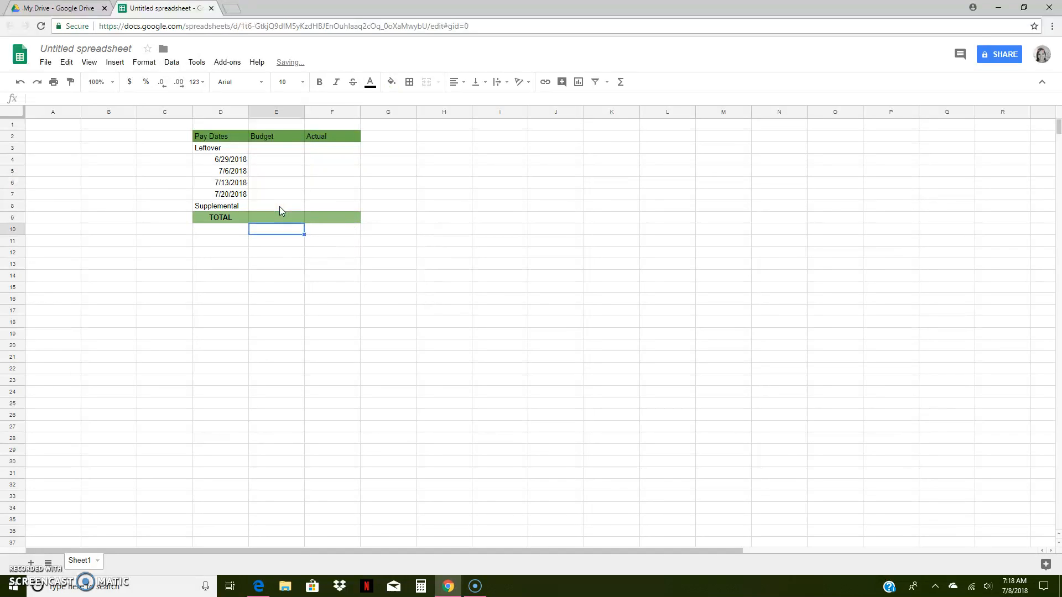
Step: Total the Actual column in cell F9 with the formula =SUM(F3:F8)
{"action": "left_click", "coordinate": [329, 154]}
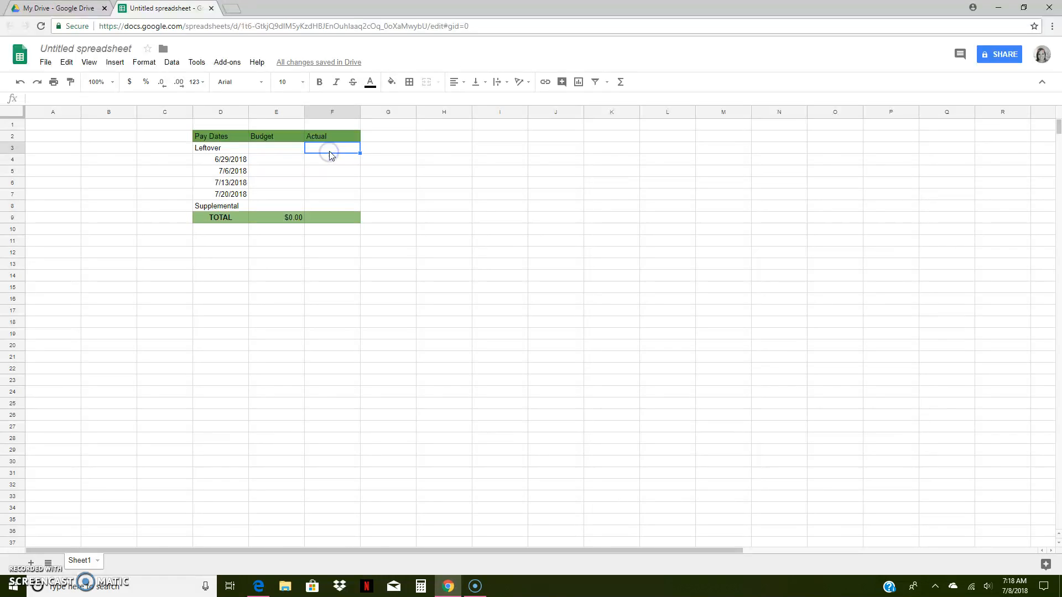
{"action": "left_click_drag", "start_coordinate": [335, 154], "coordinate": [338, 208]}
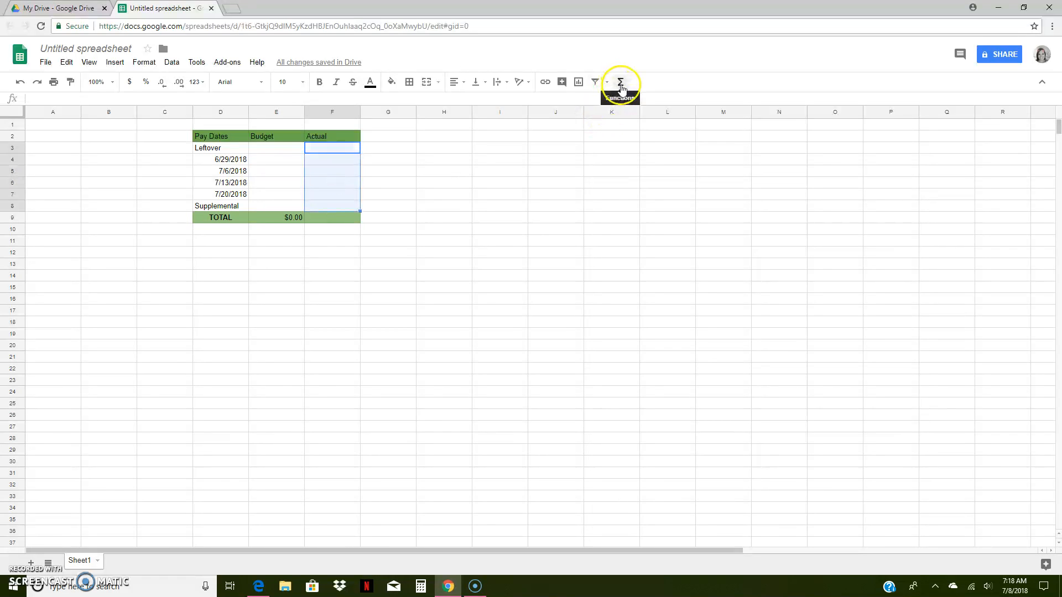
{"action": "left_click", "coordinate": [330, 223]}
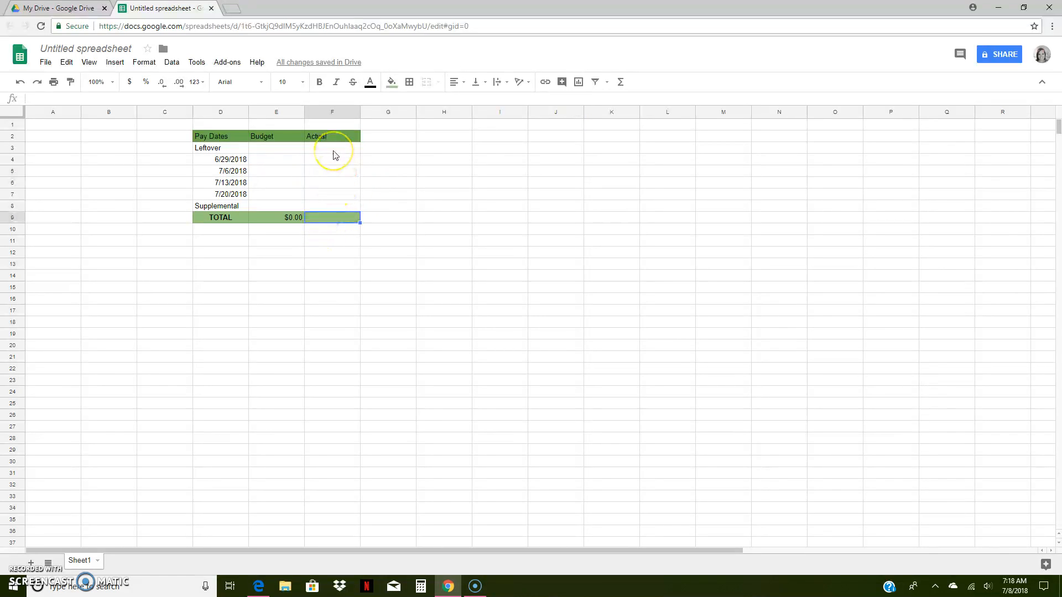
{"action": "left_click", "coordinate": [620, 82]}
{"action": "left_click", "coordinate": [624, 98]}
{"action": "left_click_drag", "start_coordinate": [331, 148], "coordinate": [341, 205]}
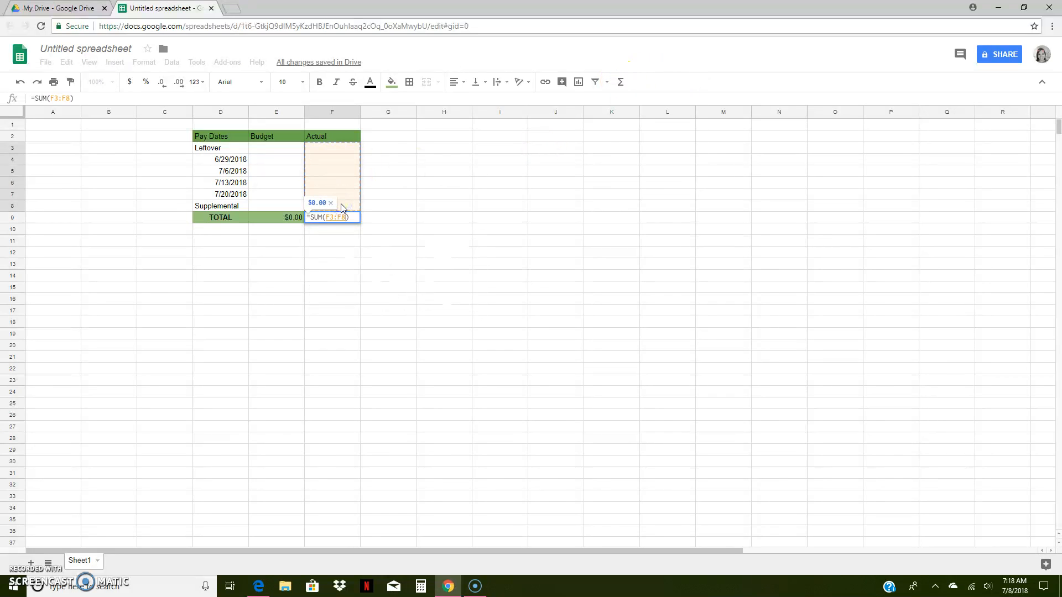
{"action": "key", "text": "Return"}
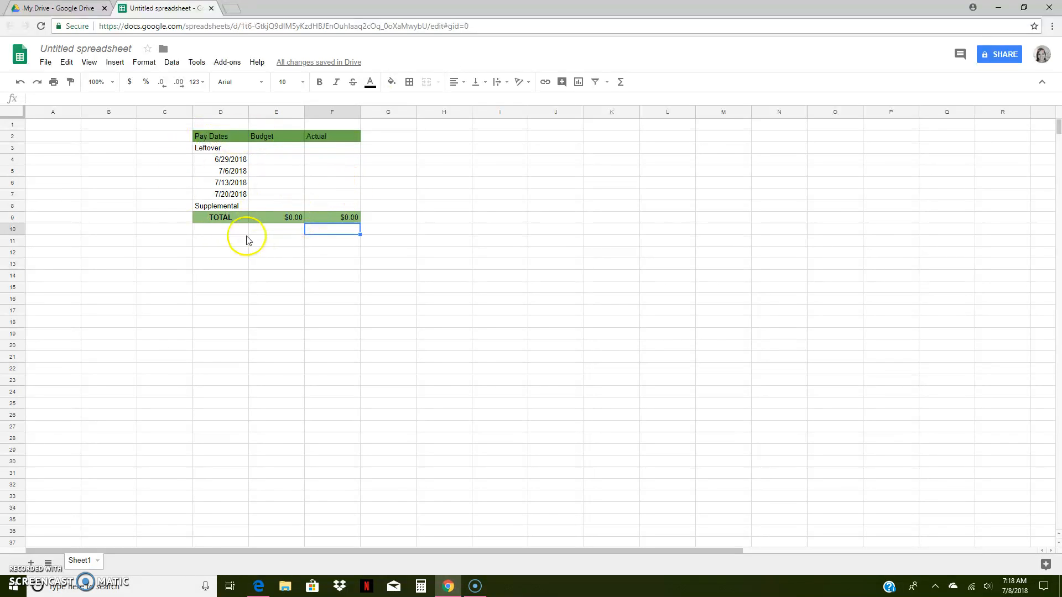
Step: Fill cells D10:F10 below the TOTAL row with light red 1 and merge them into one cell
{"action": "left_click", "coordinate": [224, 229]}
{"action": "left_click_drag", "start_coordinate": [264, 238], "coordinate": [339, 230]}
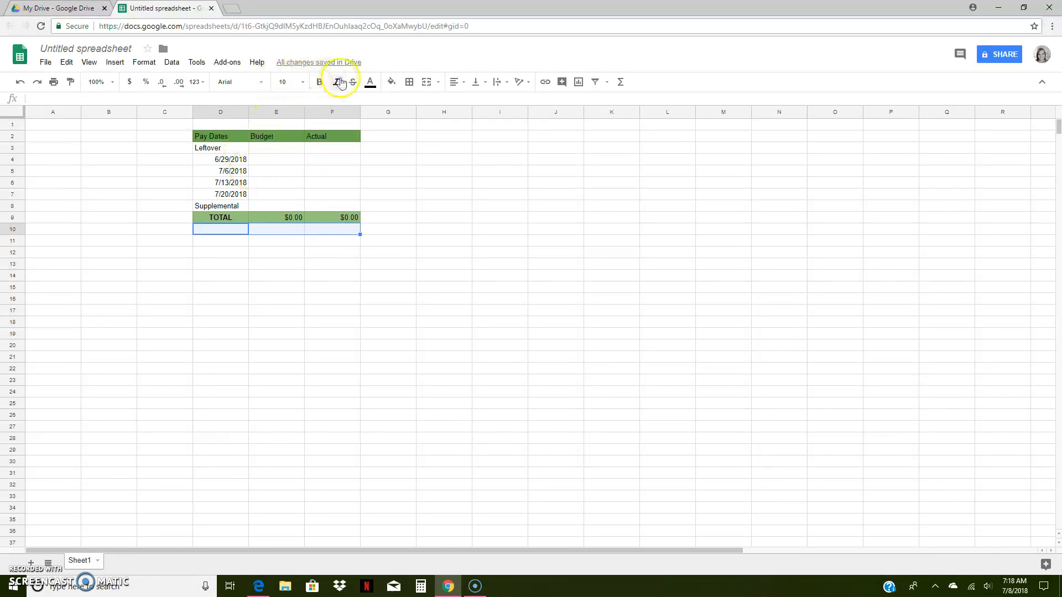
{"action": "left_click", "coordinate": [395, 86]}
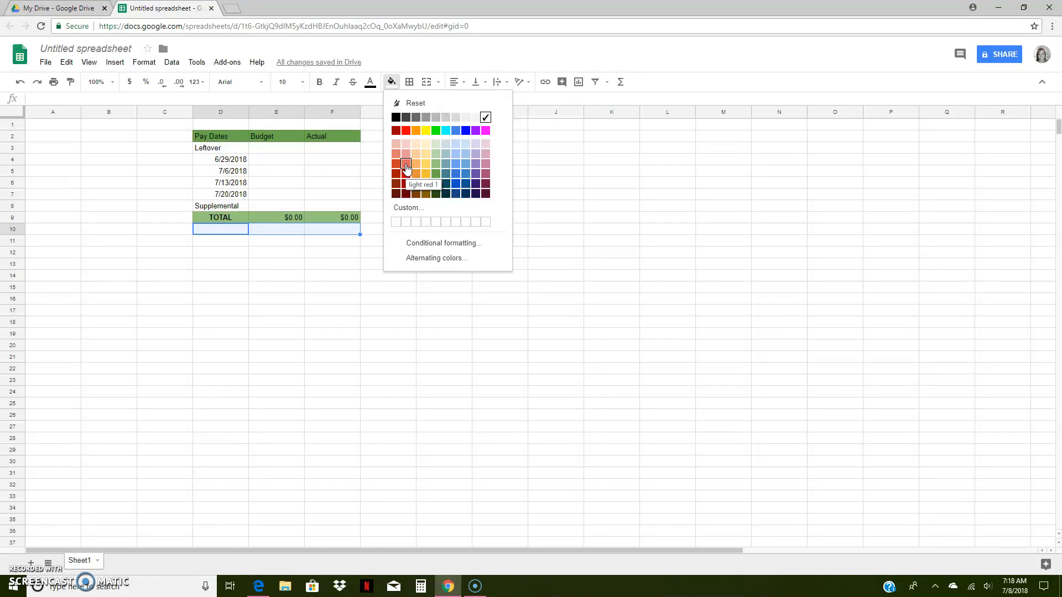
{"action": "left_click", "coordinate": [406, 164]}
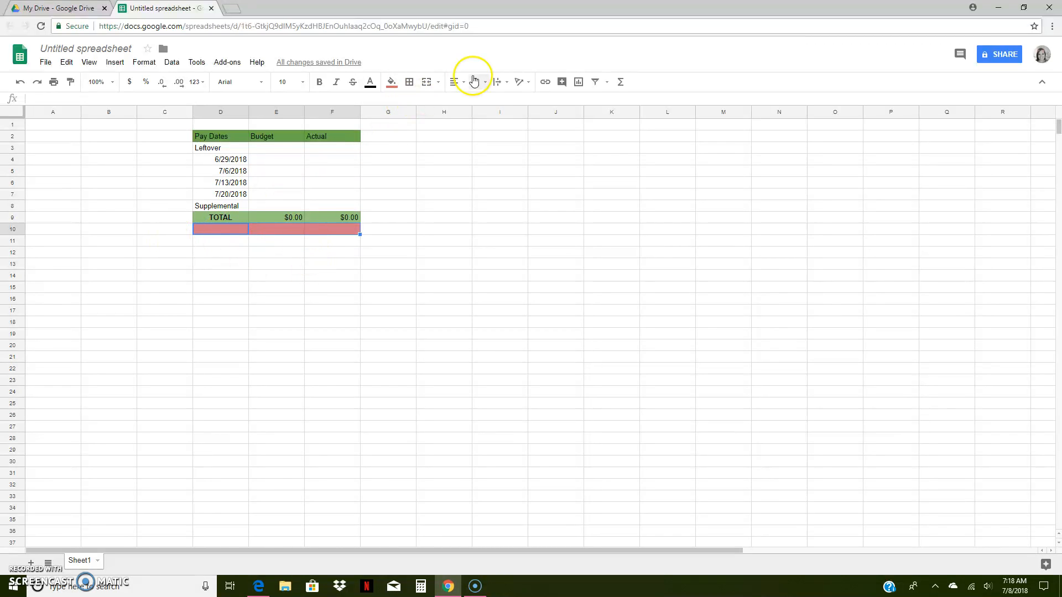
{"action": "left_click", "coordinate": [426, 83]}
{"action": "left_click", "coordinate": [332, 238]}
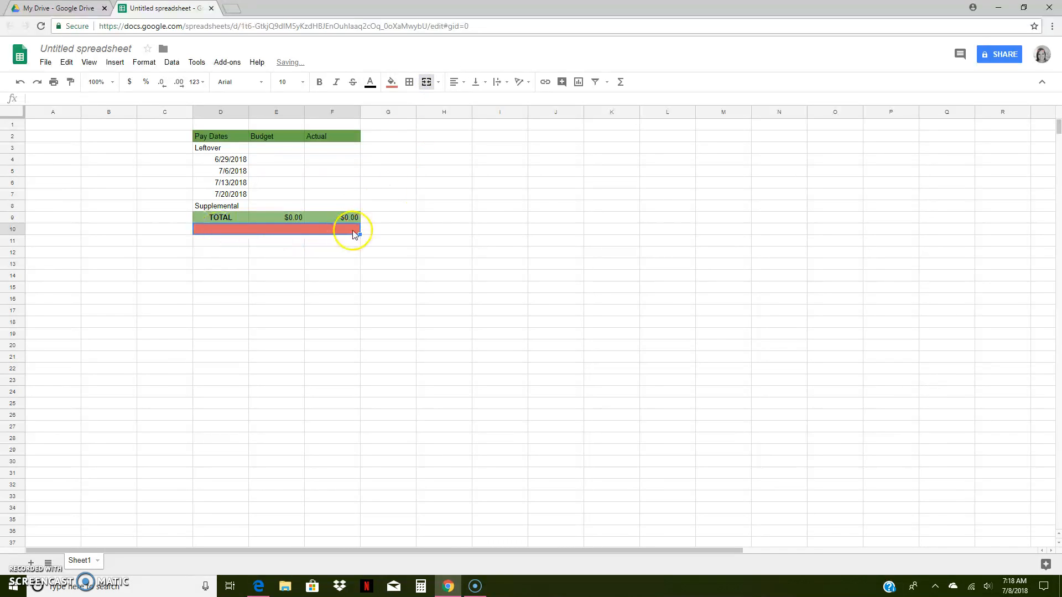
Step: Format the merged red cell in row 10 with centered, bold text at font size 12
{"action": "left_click", "coordinate": [455, 83]}
{"action": "left_click", "coordinate": [473, 102]}
{"action": "left_click", "coordinate": [320, 87]}
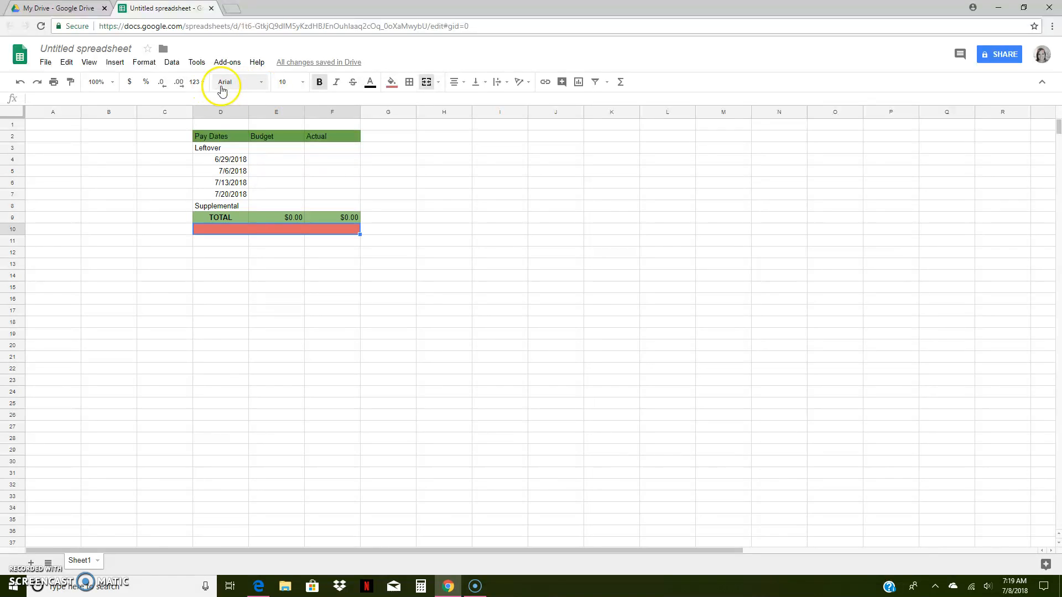
{"action": "left_click", "coordinate": [304, 81]}
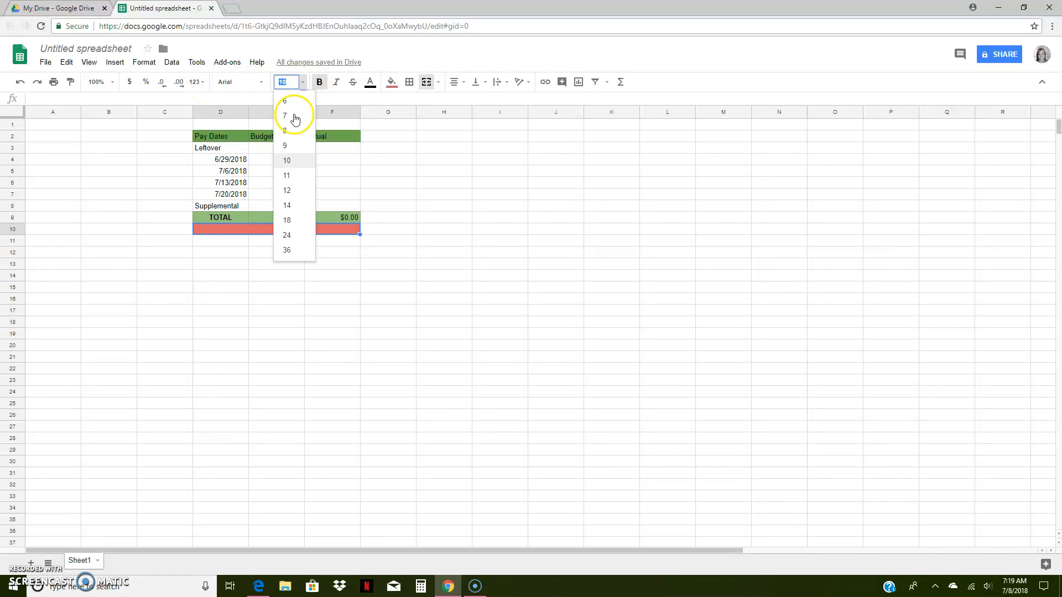
{"action": "left_click", "coordinate": [294, 192]}
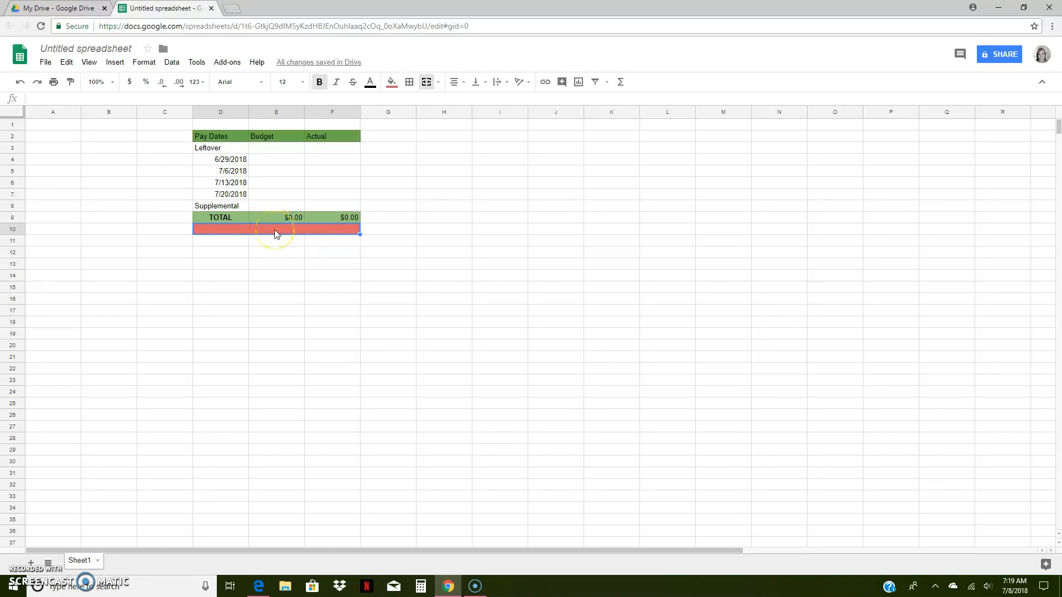
Step: Enter the section heading MONTHLY BILLS in the merged red cell in row 10
{"action": "type", "text": "MONTHYLY"}
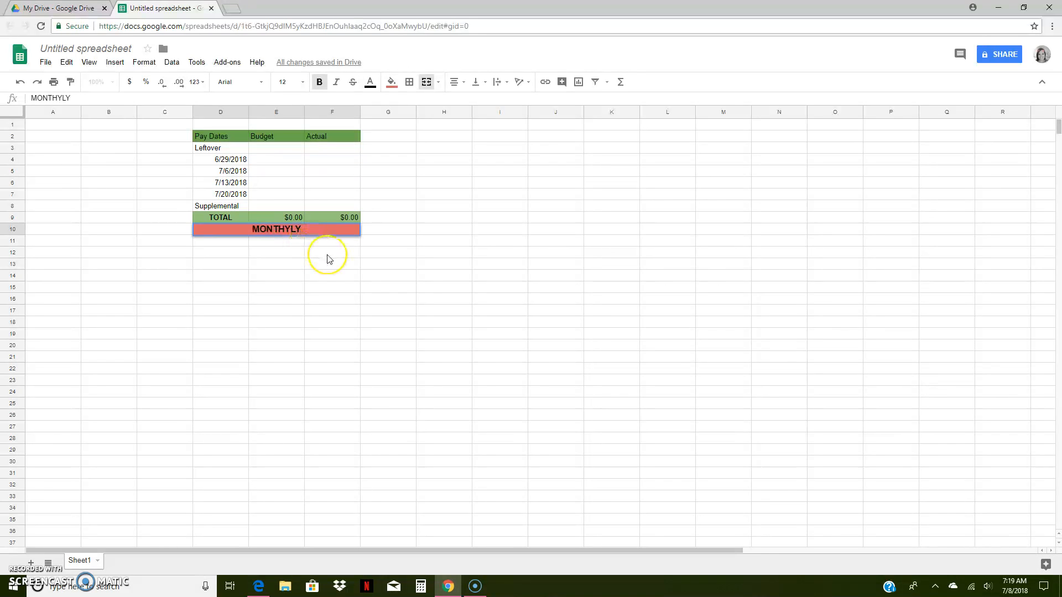
{"action": "key", "text": "BackSpace"}
{"action": "type", "text": "Y BILLS"}
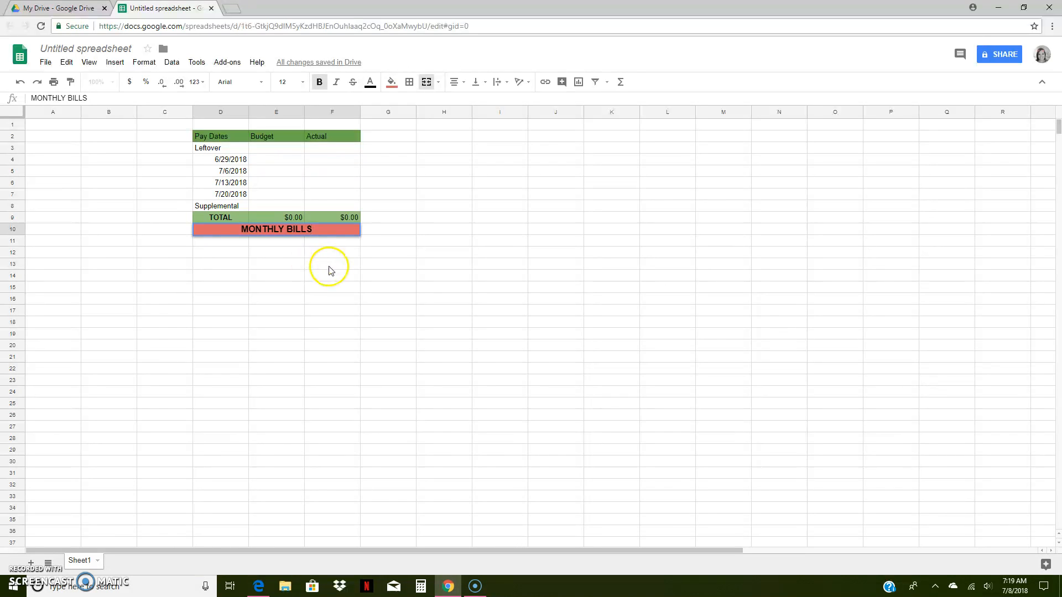
Step: List mortgage/rent in cell D11 and Electric in cell D12 under the MONTHLY BILLS heading
{"action": "left_click", "coordinate": [231, 247]}
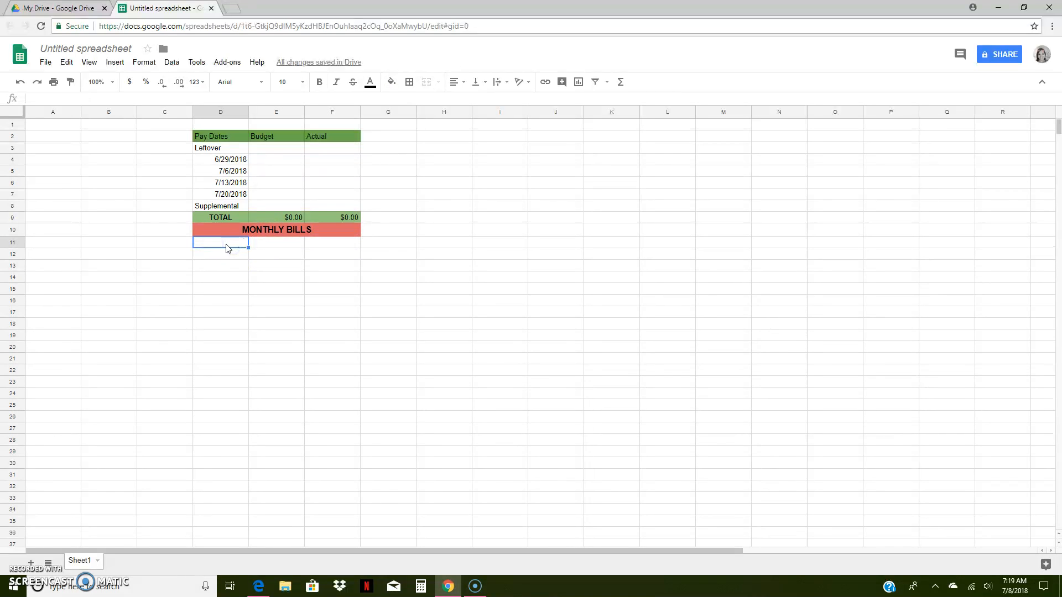
{"action": "type", "text": "mot"}
{"action": "left_click", "coordinate": [230, 257]}
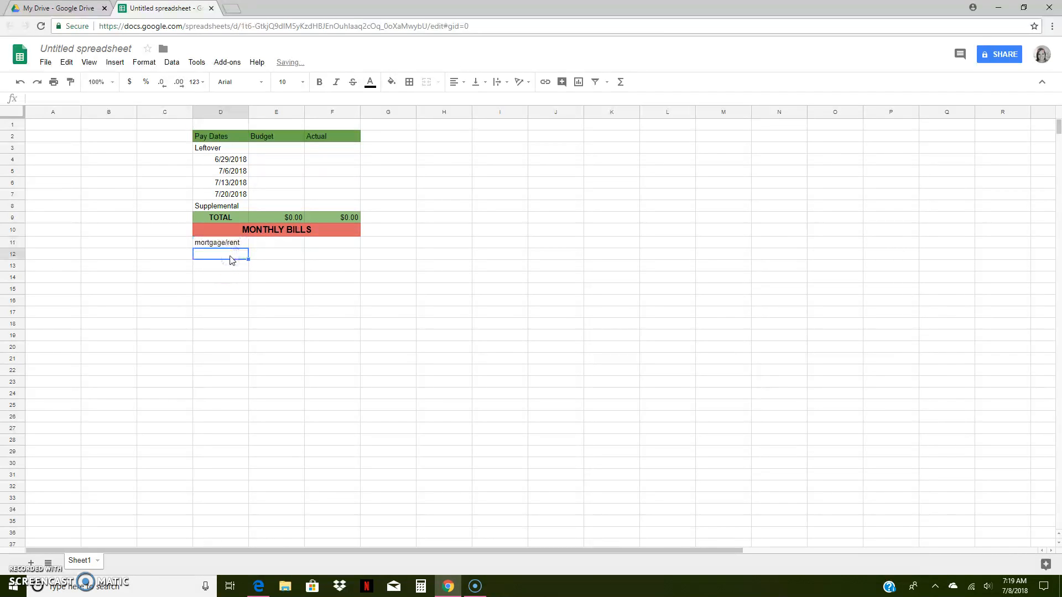
{"action": "type", "text": "Electric"}
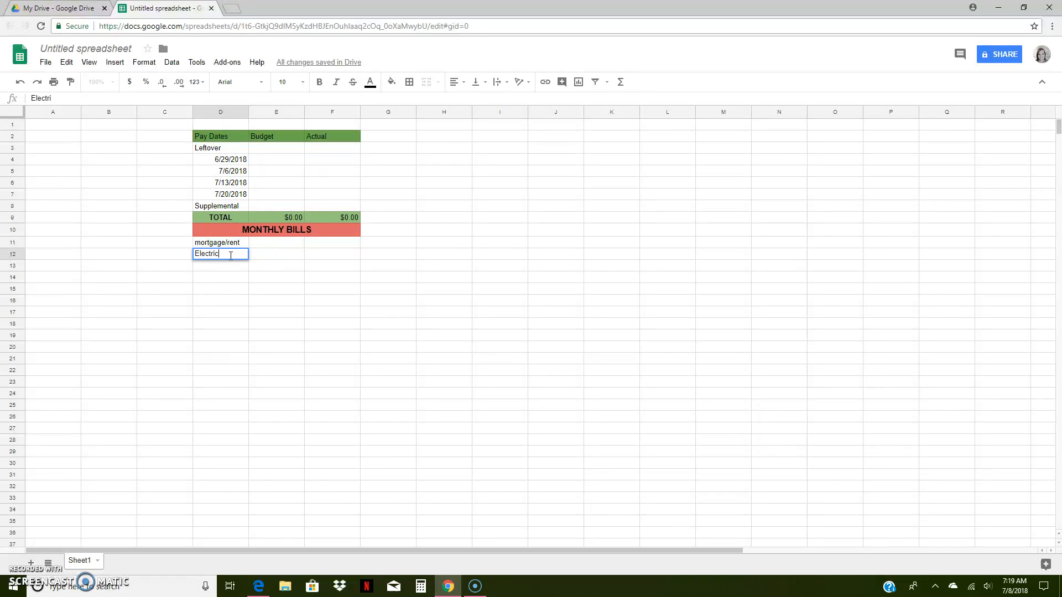
Step: Capitalize both words of the first bill label in cell D11 so it reads Mortgage/Rent
{"action": "left_click", "coordinate": [202, 244]}
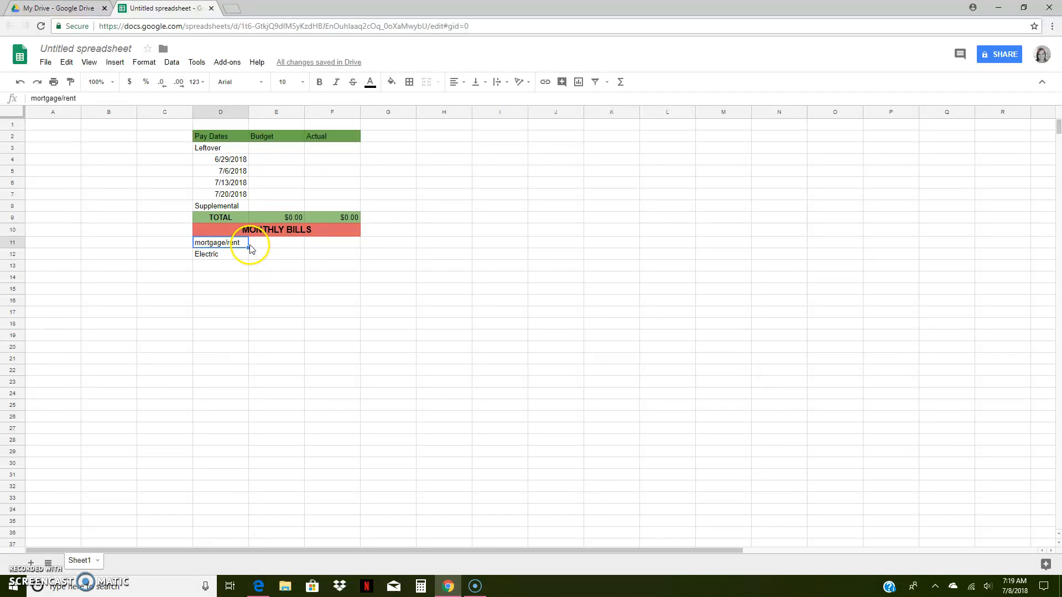
{"action": "left_click", "coordinate": [37, 98]}
{"action": "key", "text": "BackSpace"}
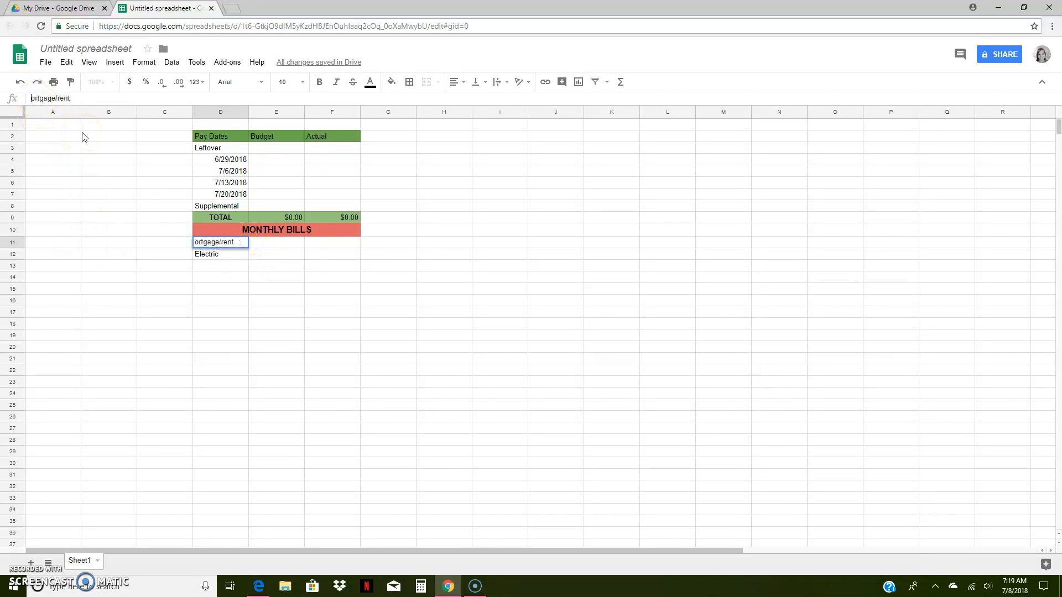
{"action": "type", "text": "M"}
{"action": "left_click", "coordinate": [67, 99]}
Step: Enter the bill label Natural Gas in cell D13
{"action": "left_click", "coordinate": [227, 267]}
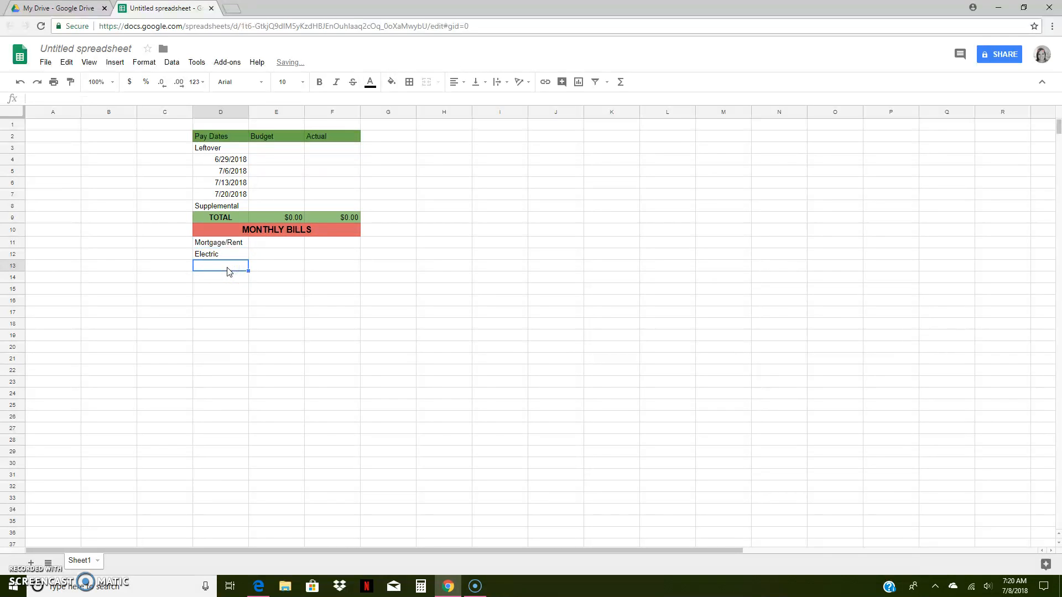
{"action": "type", "text": "Gas"}
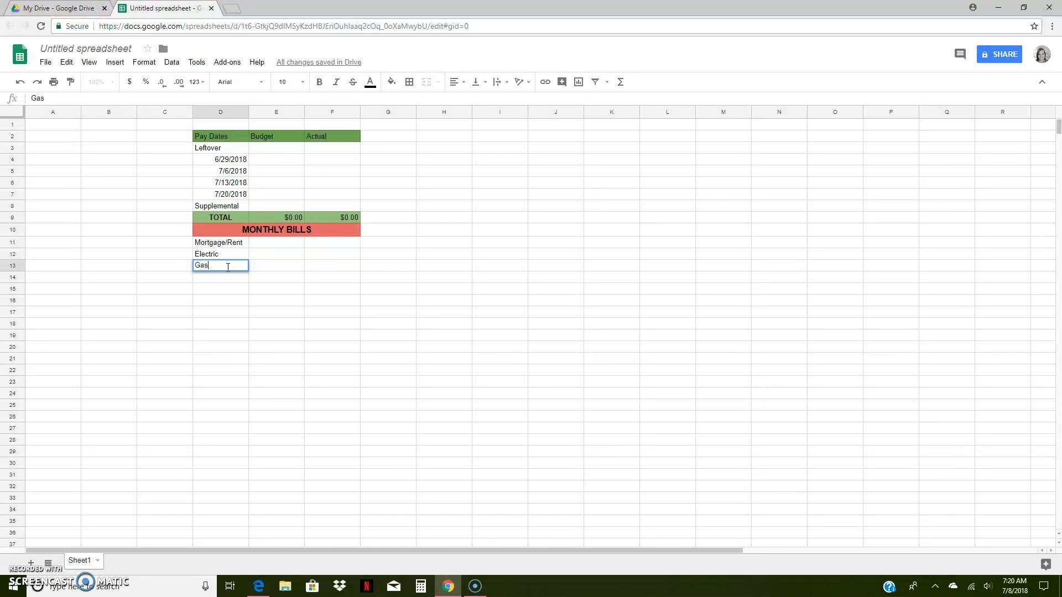
{"action": "key", "text": "Return"}
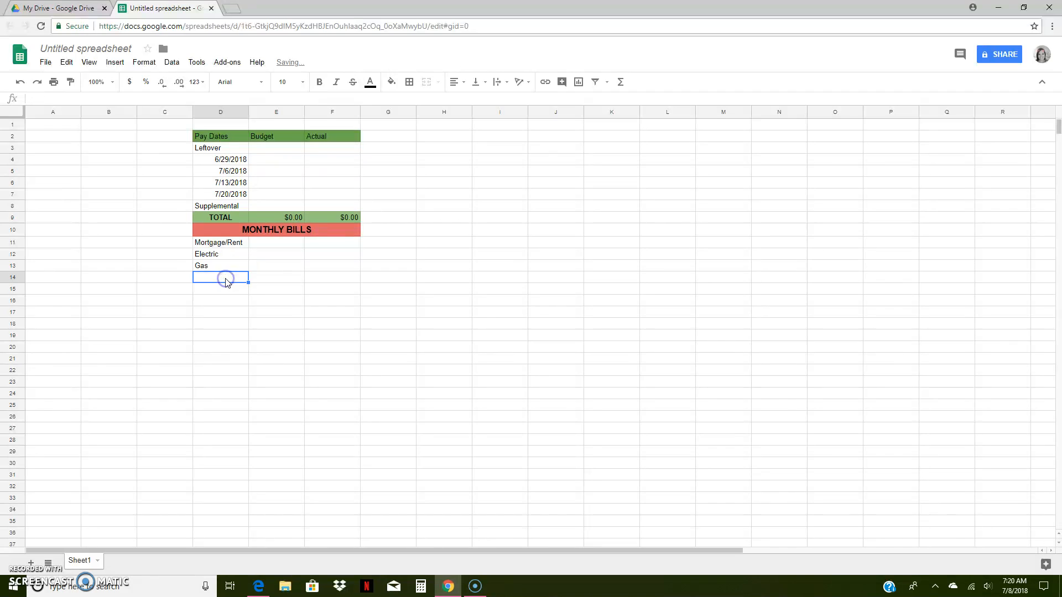
{"action": "left_click", "coordinate": [198, 268]}
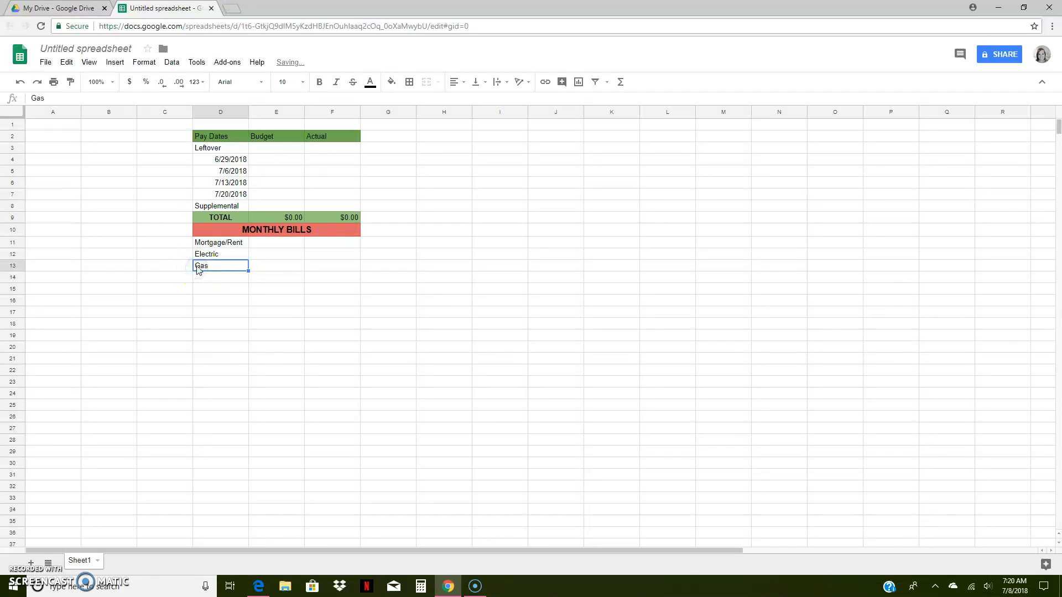
{"action": "type", "text": "N"}
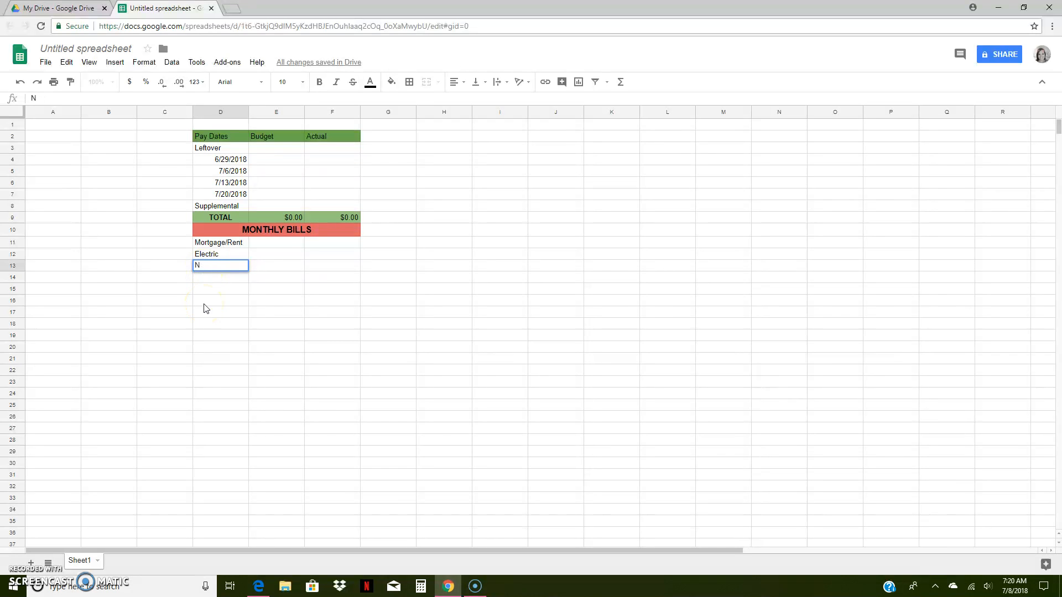
{"action": "type", "text": "turalral Gas"}
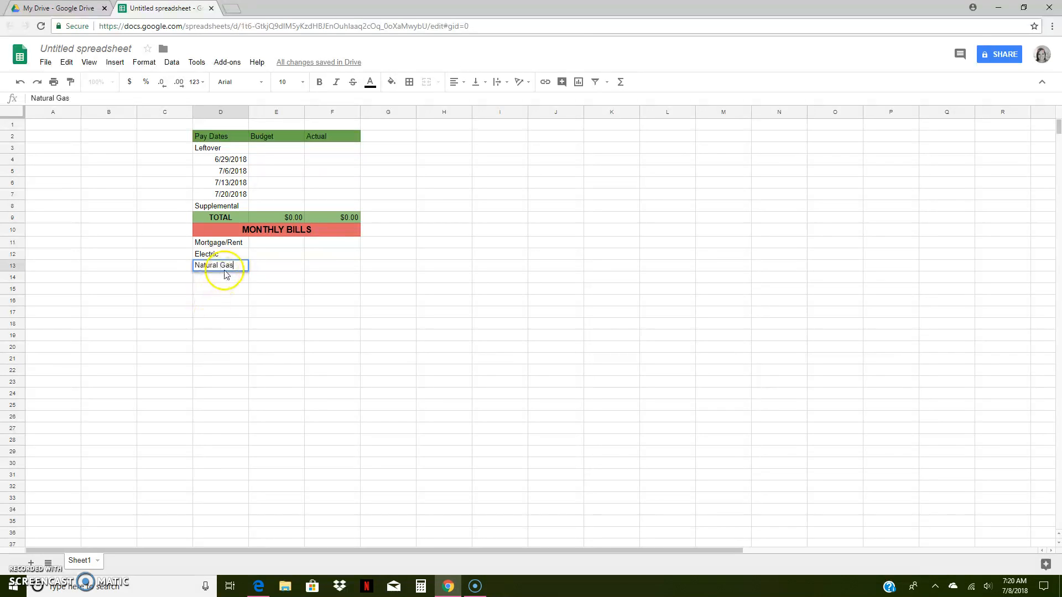
Step: Add the bill labels Phones in cell D14 and Internet in cell D15
{"action": "left_click", "coordinate": [223, 278]}
{"action": "type", "text": "hones"}
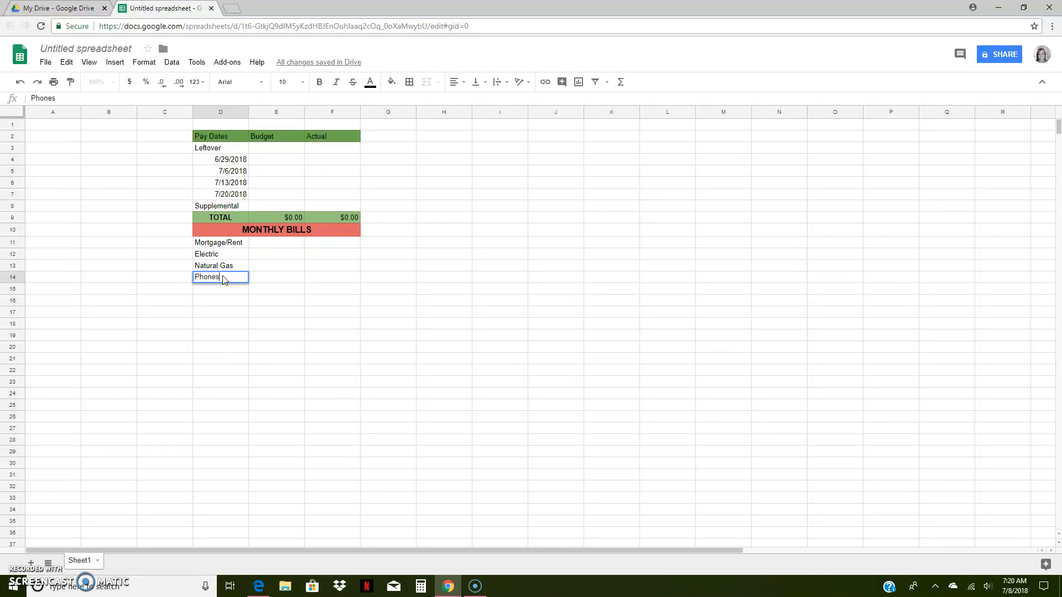
{"action": "key", "text": "Return"}
{"action": "type", "text": "Internet"}
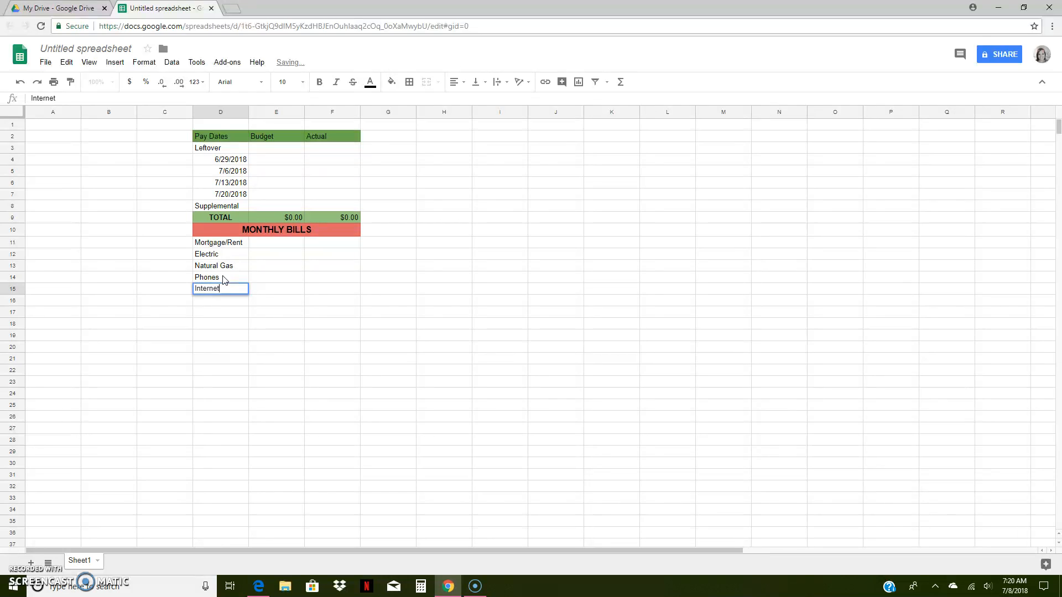
{"action": "key", "text": "Return"}
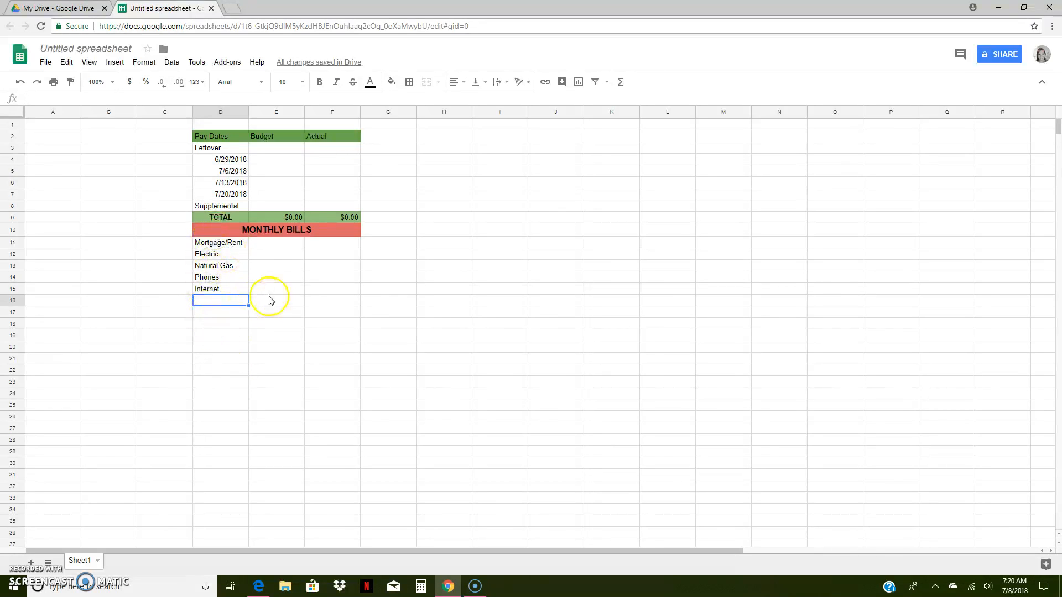
Step: Fill cells D16:F16 below the list of bills with light red 1
{"action": "left_click", "coordinate": [232, 303]}
{"action": "left_click_drag", "start_coordinate": [232, 303], "coordinate": [344, 301]}
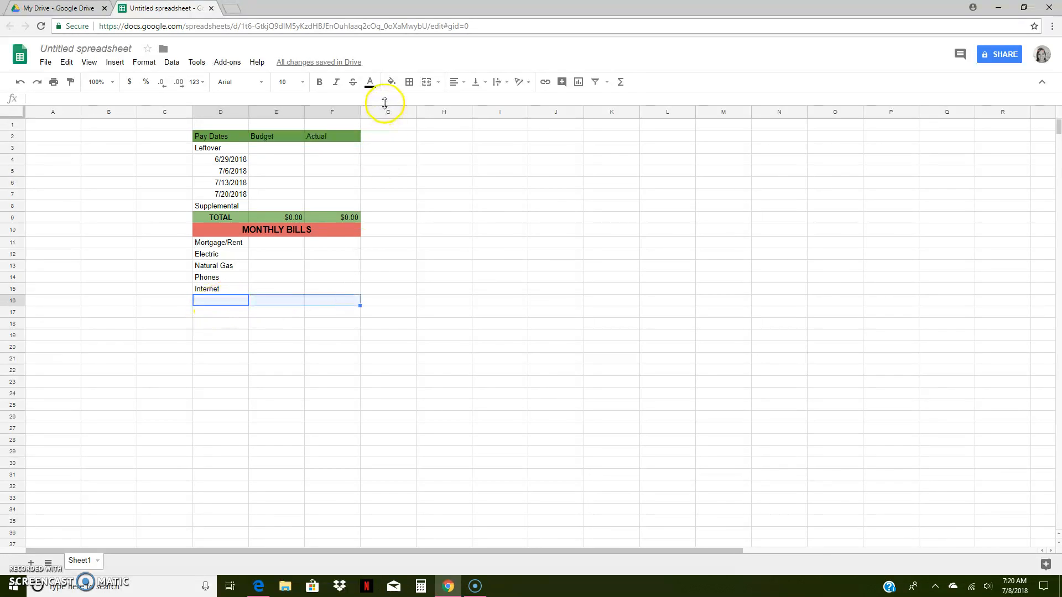
{"action": "left_click", "coordinate": [391, 82]}
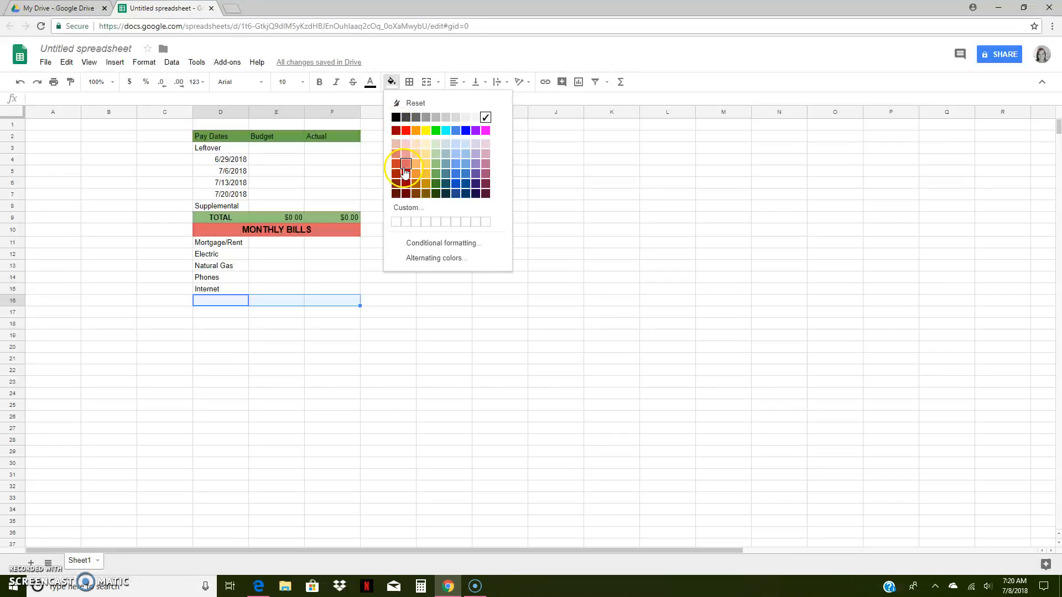
{"action": "left_click", "coordinate": [406, 166]}
Step: Enter the centered label TOTAL BILLS in cell D16 and widen column D slightly
{"action": "left_click", "coordinate": [233, 302]}
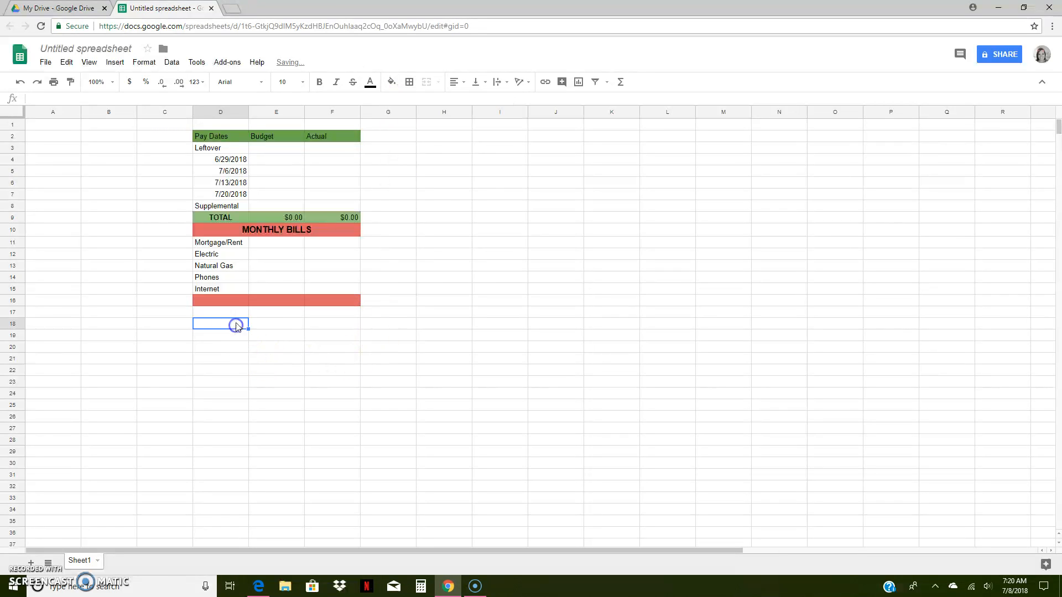
{"action": "left_click", "coordinate": [454, 82]}
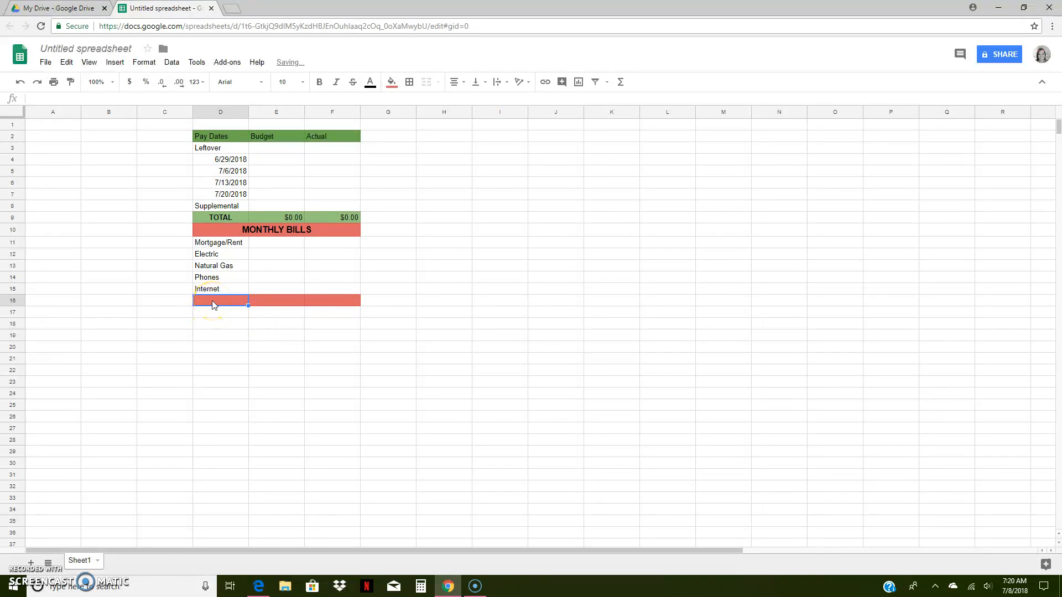
{"action": "type", "text": "TOTAL"}
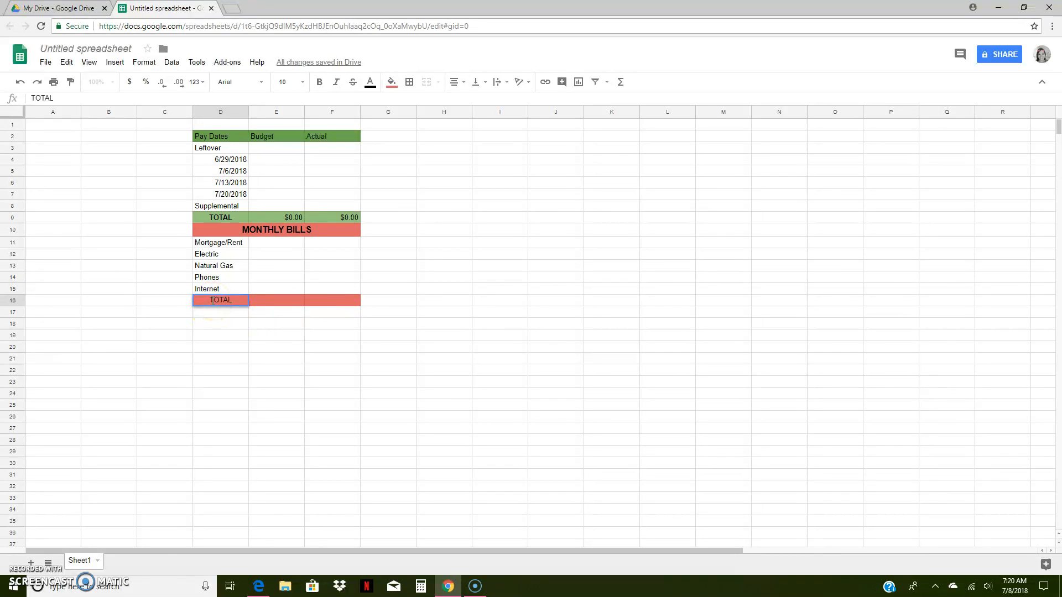
{"action": "type", "text": " BILLS"}
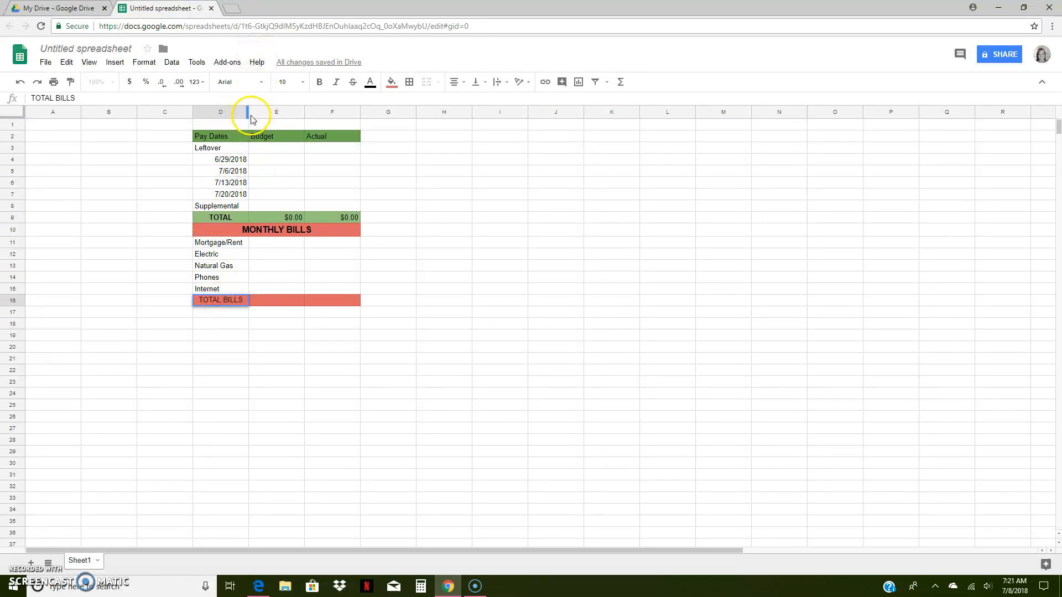
{"action": "mouse_move", "coordinate": [249, 113]}
{"action": "left_mouse_down"}
{"action": "mouse_move", "coordinate": [289, 114]}
{"action": "mouse_move", "coordinate": [248, 114]}
{"action": "left_mouse_up"}
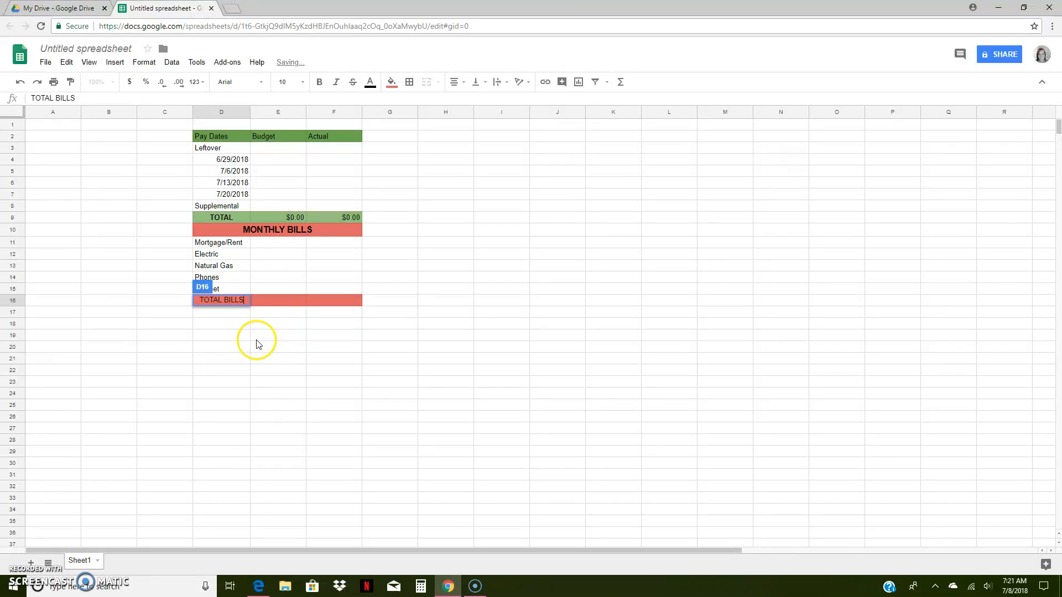
{"action": "left_click", "coordinate": [224, 314]}
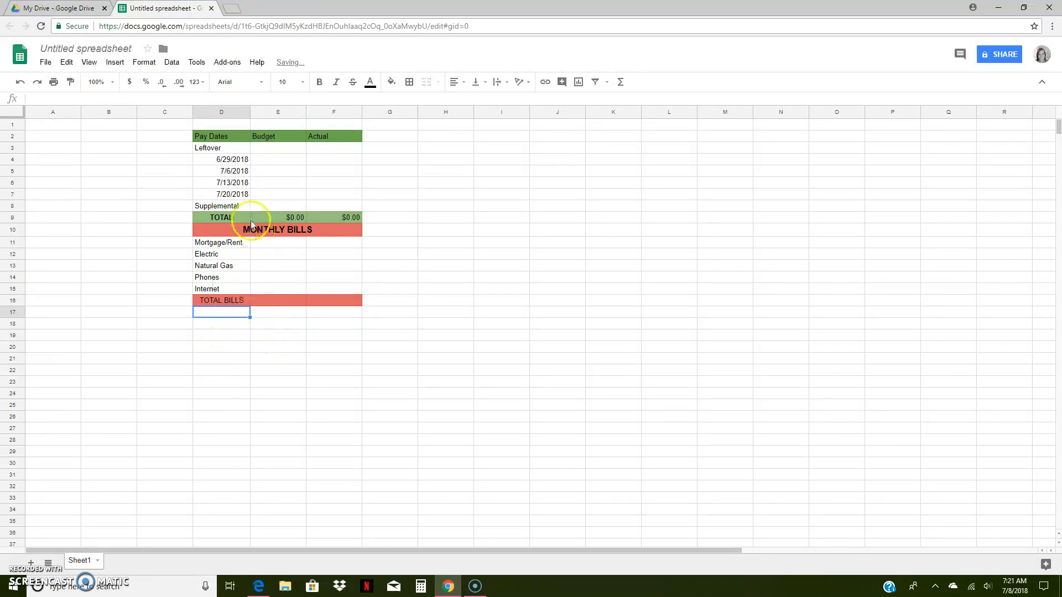
Step: Format cells E11:F16 of the monthly bills section as currency
{"action": "left_click", "coordinate": [281, 247]}
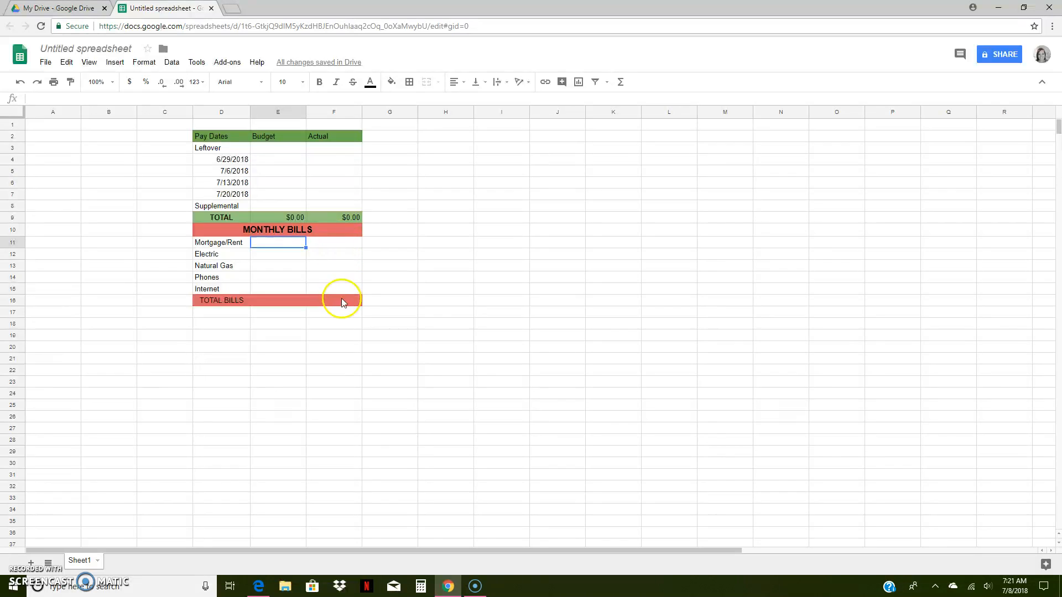
{"action": "left_click_drag", "start_coordinate": [282, 247], "coordinate": [334, 305]}
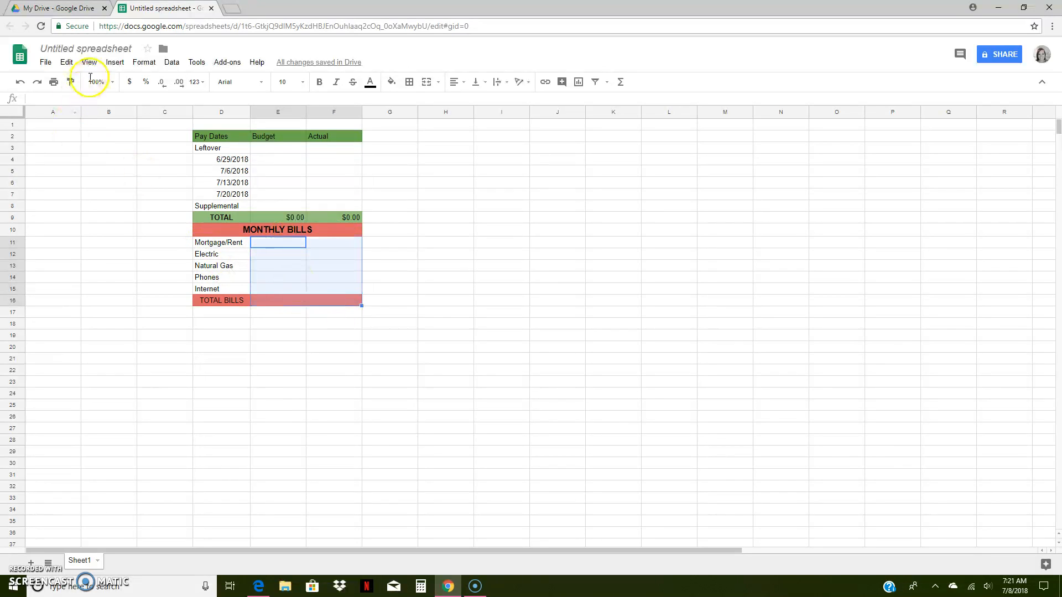
{"action": "left_click", "coordinate": [130, 82]}
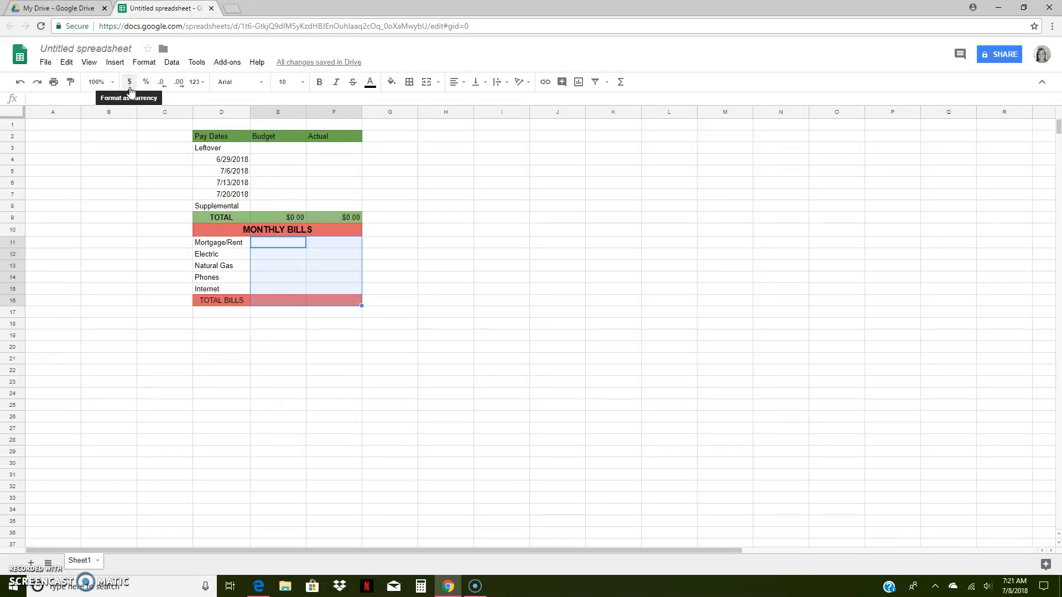
Step: Examine the number format options and the list of custom currencies without applying one
{"action": "left_click", "coordinate": [145, 63]}
{"action": "mouse_move", "coordinate": [177, 84]}
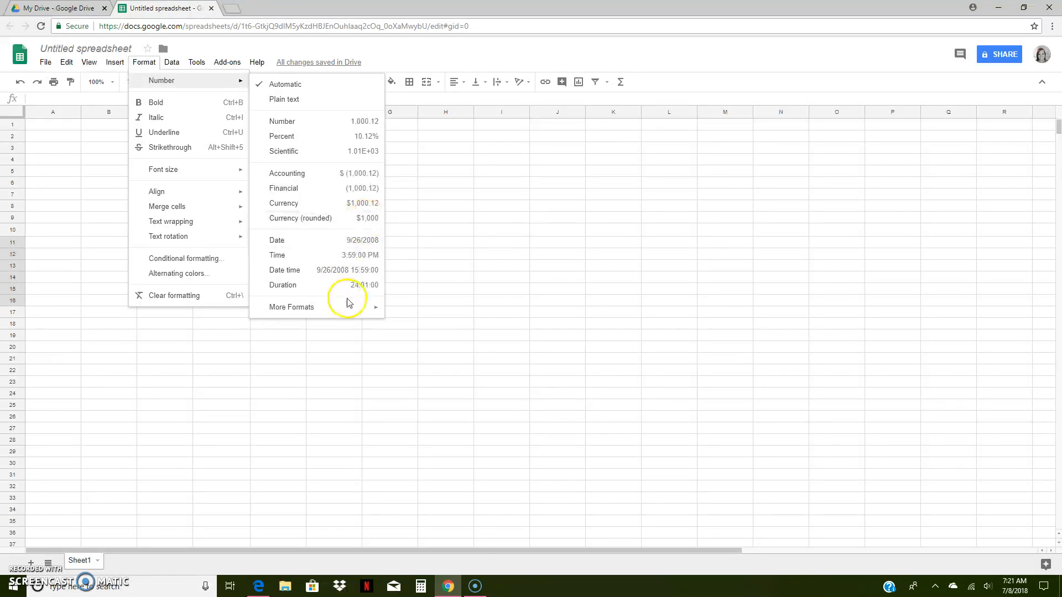
{"action": "mouse_move", "coordinate": [354, 314]}
{"action": "left_click", "coordinate": [430, 311]}
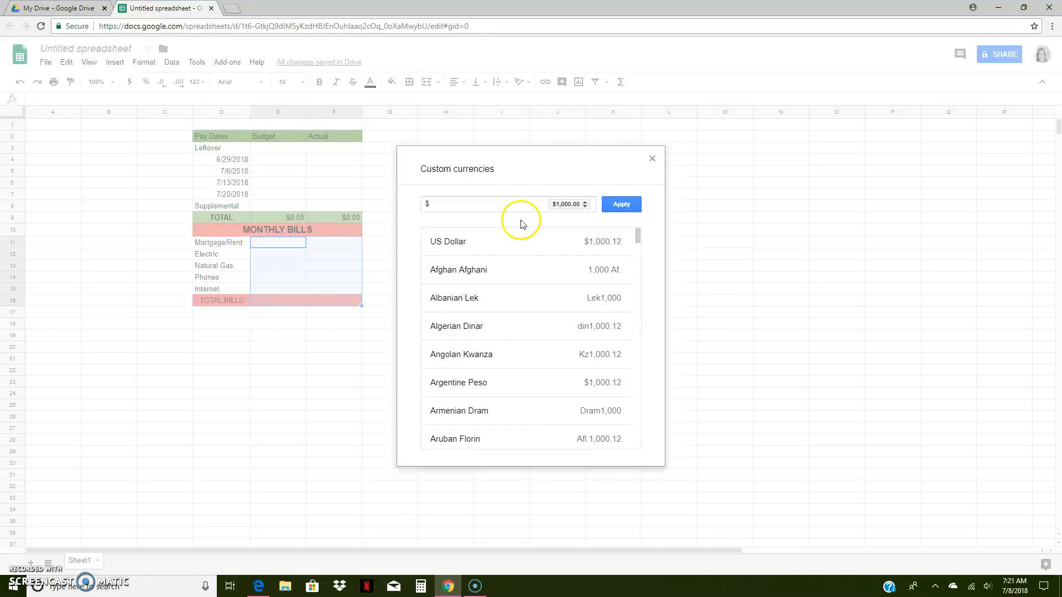
{"action": "scroll", "coordinate": [523, 300], "scroll_direction": "down", "scroll_amount": 6}
{"action": "scroll", "coordinate": [523, 300], "scroll_direction": "down", "scroll_amount": 4}
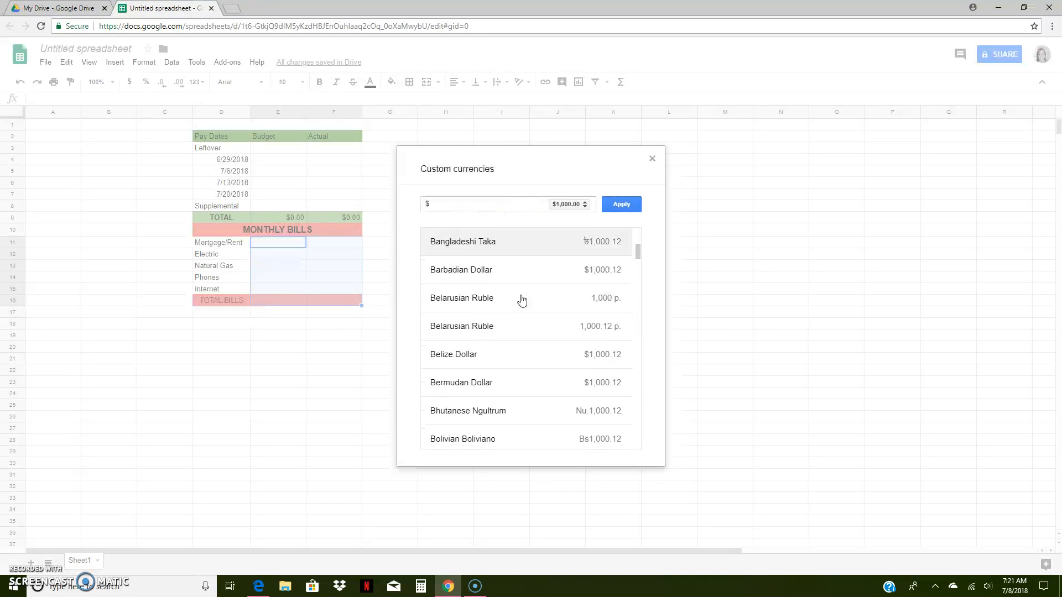
{"action": "scroll", "coordinate": [514, 301], "scroll_direction": "down", "scroll_amount": 2}
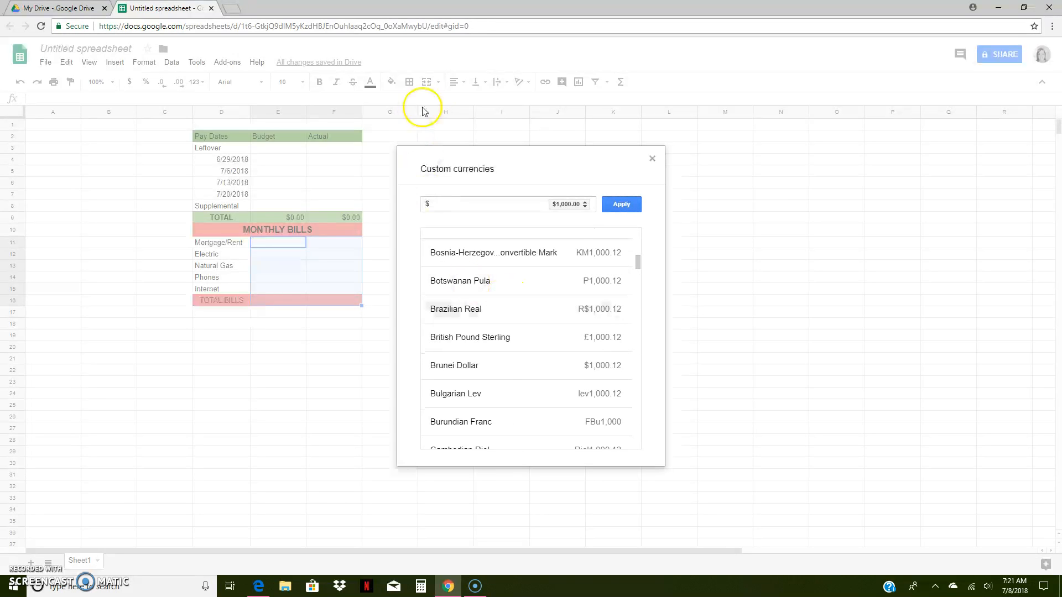
{"action": "left_click", "coordinate": [653, 159]}
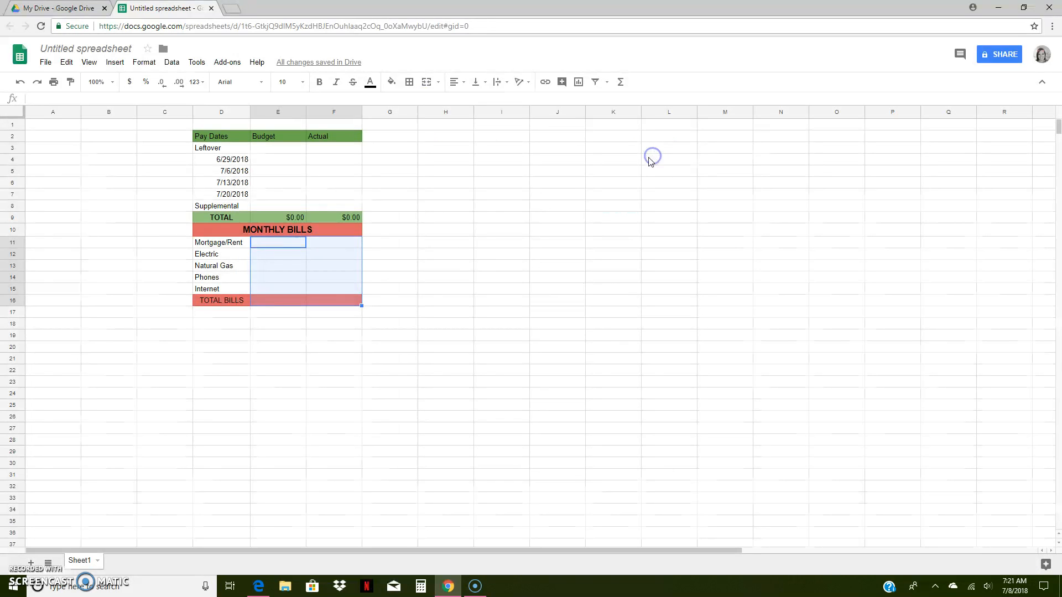
Step: Total the budgeted bills in cell E16 with a SUM of cells E11:E15
{"action": "left_click", "coordinate": [267, 323]}
{"action": "left_click", "coordinate": [294, 301]}
{"action": "left_click", "coordinate": [618, 83]}
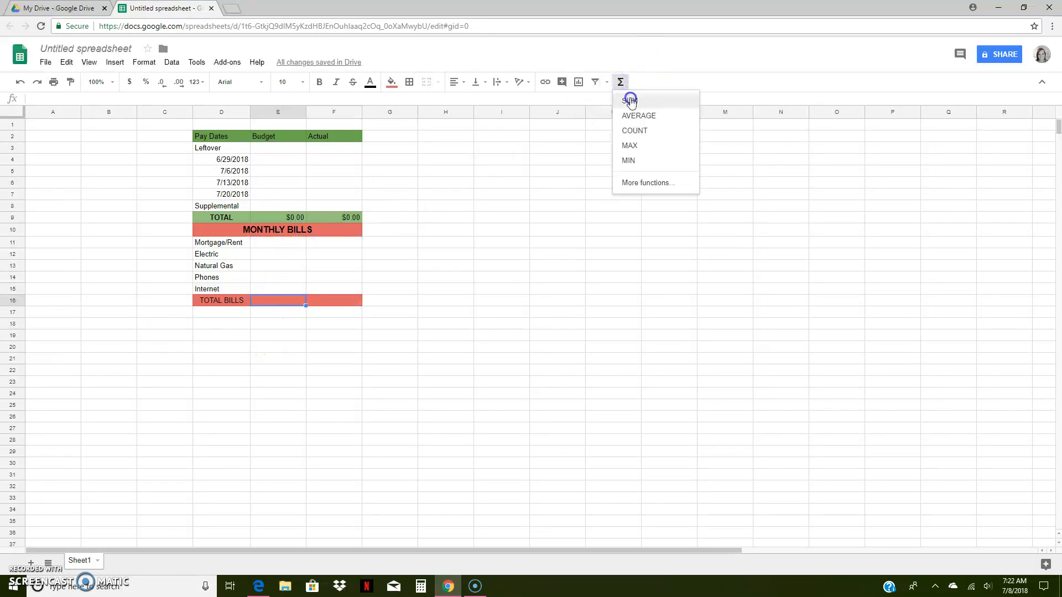
{"action": "left_click", "coordinate": [629, 99]}
{"action": "left_click_drag", "start_coordinate": [277, 241], "coordinate": [295, 292]}
{"action": "key", "text": "Return"}
Step: Total the actual bills in cell F16 with a SUM of cells F11:F15
{"action": "left_click", "coordinate": [333, 301]}
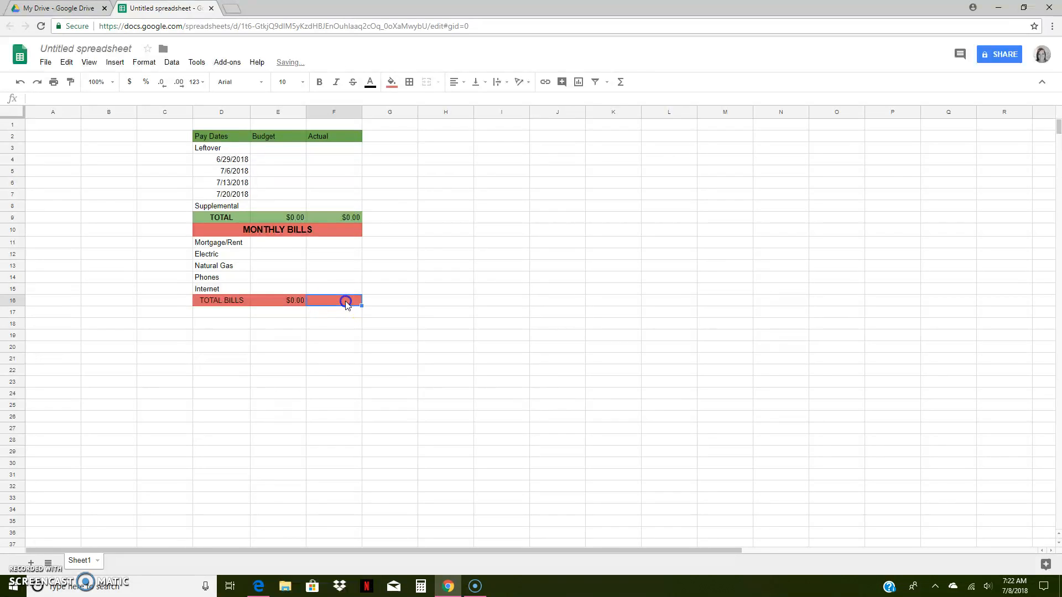
{"action": "left_click", "coordinate": [620, 82]}
{"action": "left_click", "coordinate": [629, 100]}
{"action": "left_click", "coordinate": [339, 236]}
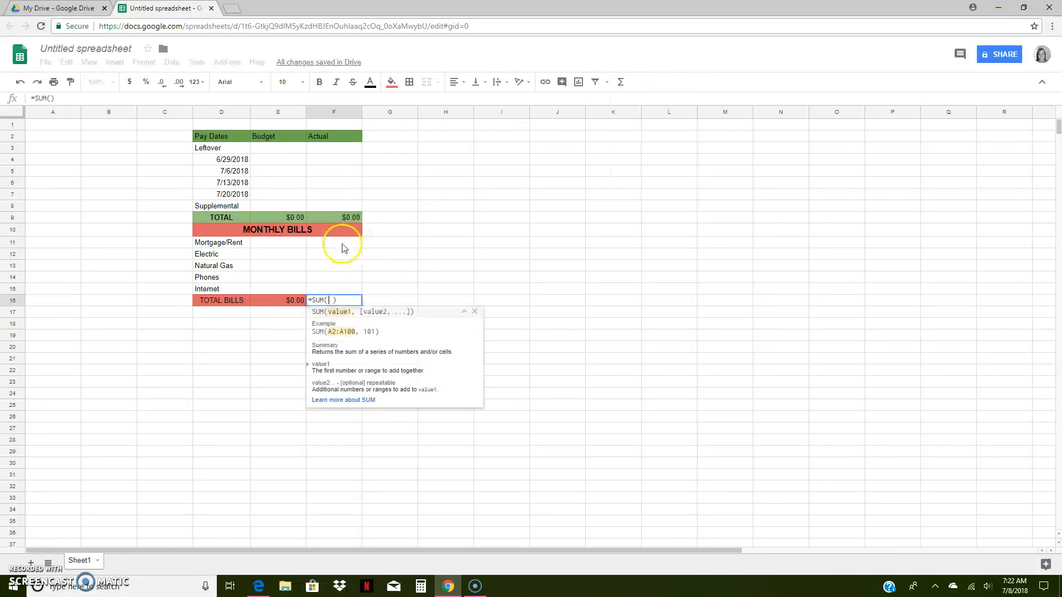
{"action": "left_click_drag", "start_coordinate": [346, 246], "coordinate": [356, 292]}
{"action": "key", "text": "Return"}
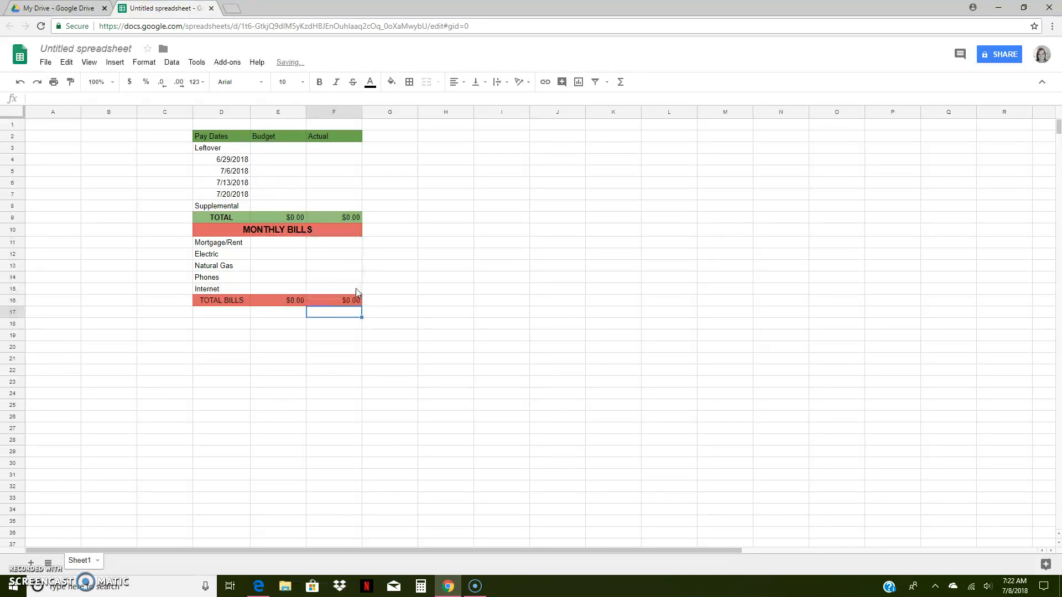
{"action": "left_click", "coordinate": [281, 149]}
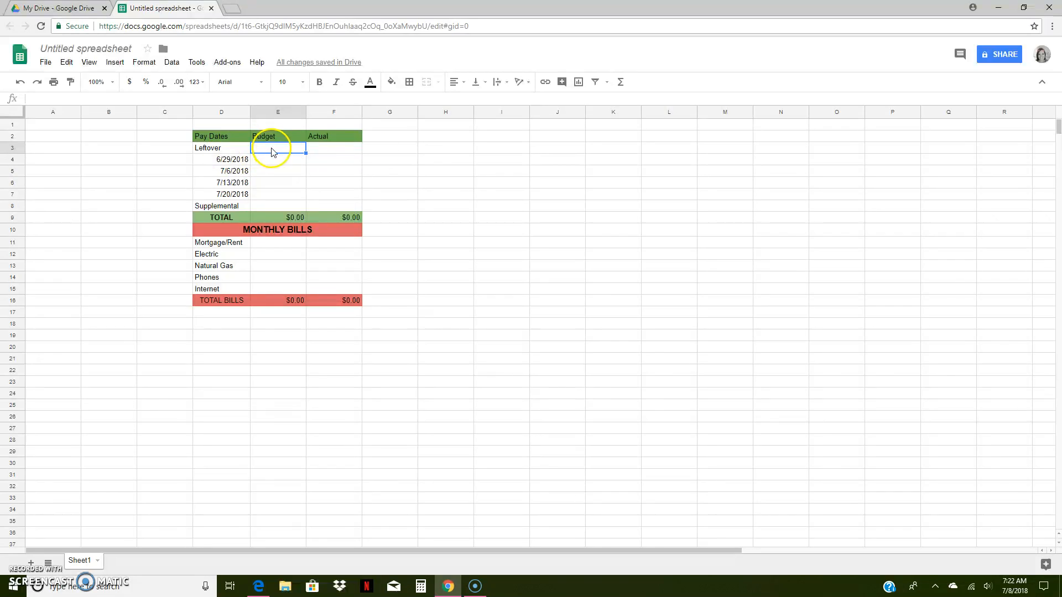
Step: Enter the budgeted income: 100 for Leftover, 1000 for 6/29/2018, 750 for 7/6/2018, 950 for 7/13/2018 and 1000 for 7/20/2018
{"action": "type", "text": "100"}
{"action": "key", "text": "Return"}
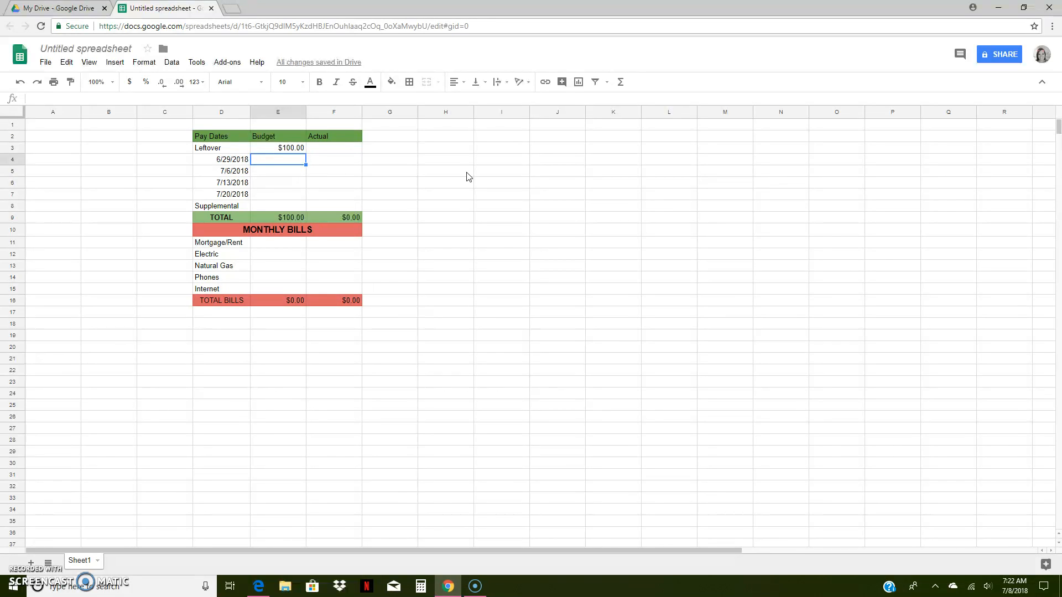
{"action": "type", "text": "1000"}
{"action": "key", "text": "Return"}
{"action": "type", "text": "750"}
{"action": "key", "text": "Return"}
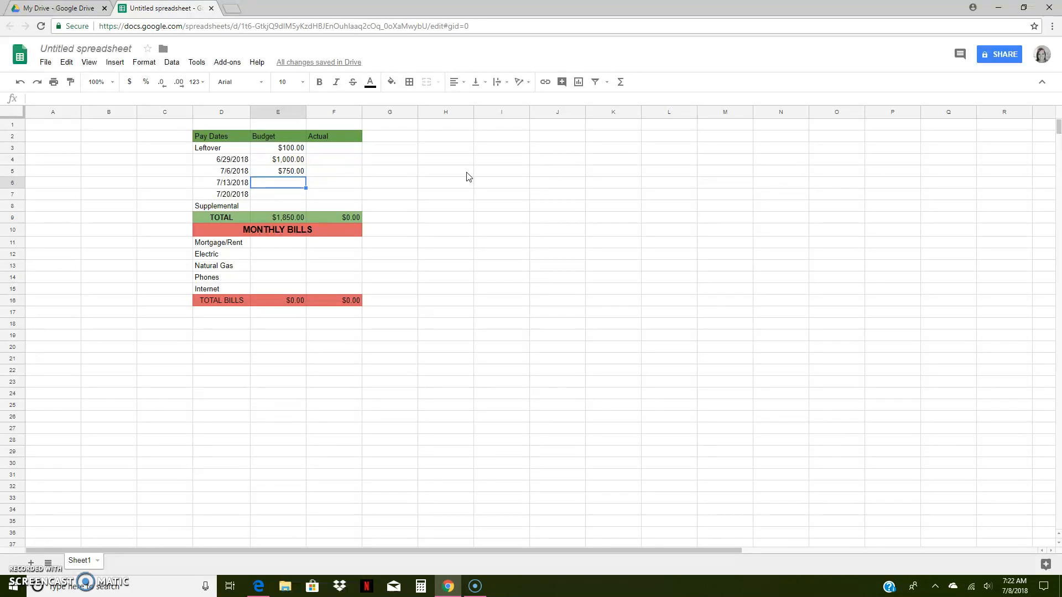
{"action": "left_click", "coordinate": [303, 187]}
{"action": "type", "text": "950"}
{"action": "key", "text": "Return"}
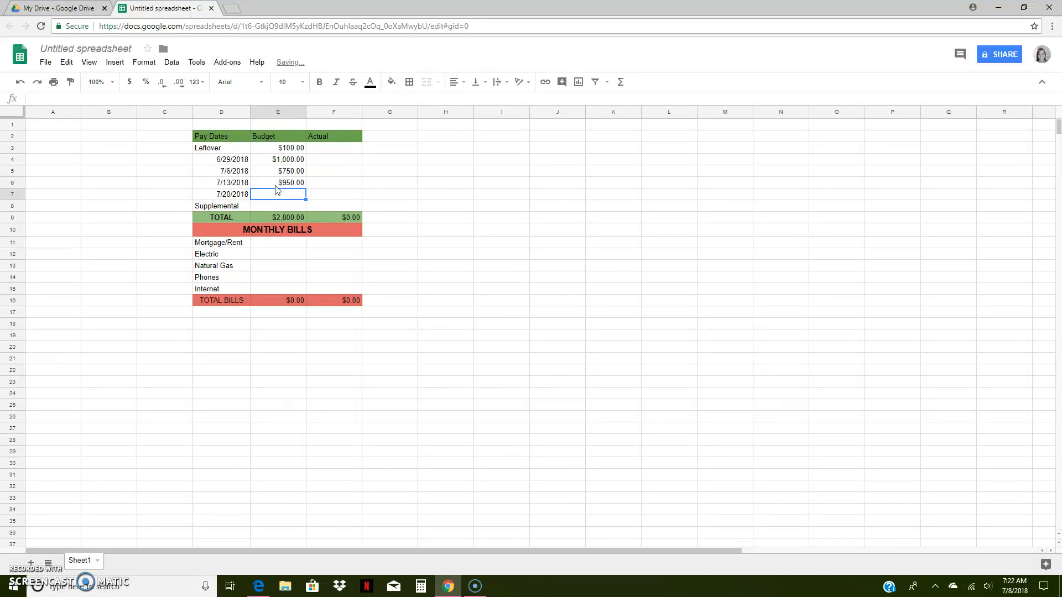
{"action": "type", "text": "1000"}
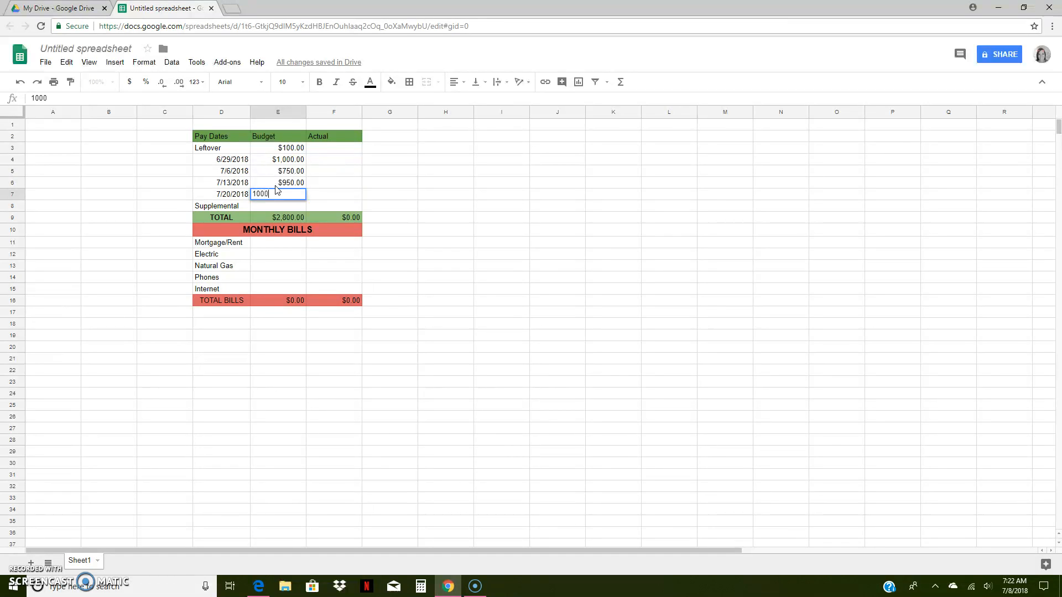
{"action": "key", "text": "Return"}
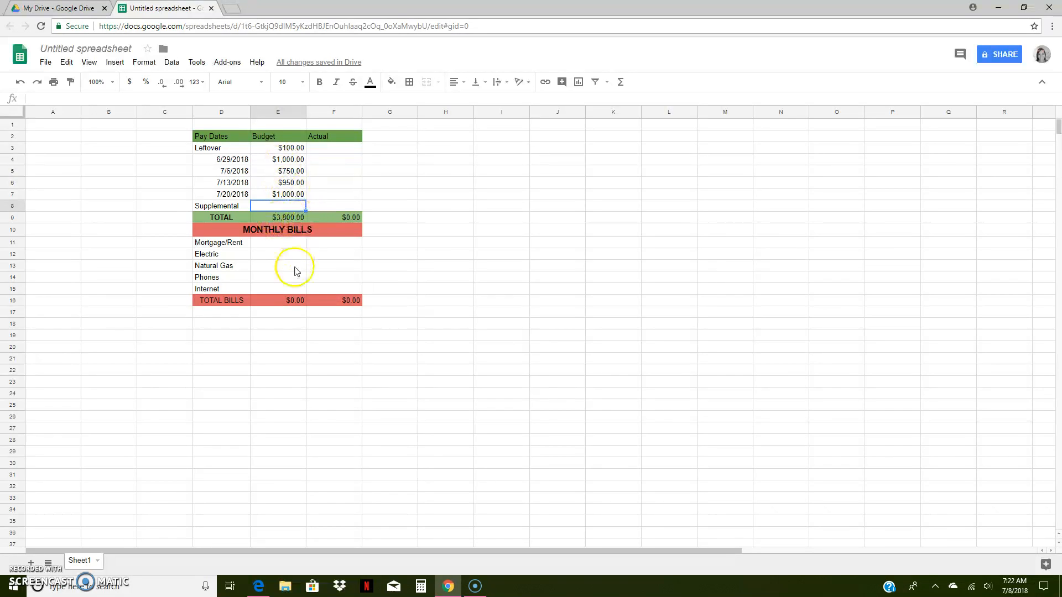
Step: Enter the budgeted amounts of 1000 for Mortgage/Rent, 150 for Electric and 20 for Natural Gas
{"action": "left_click", "coordinate": [276, 242]}
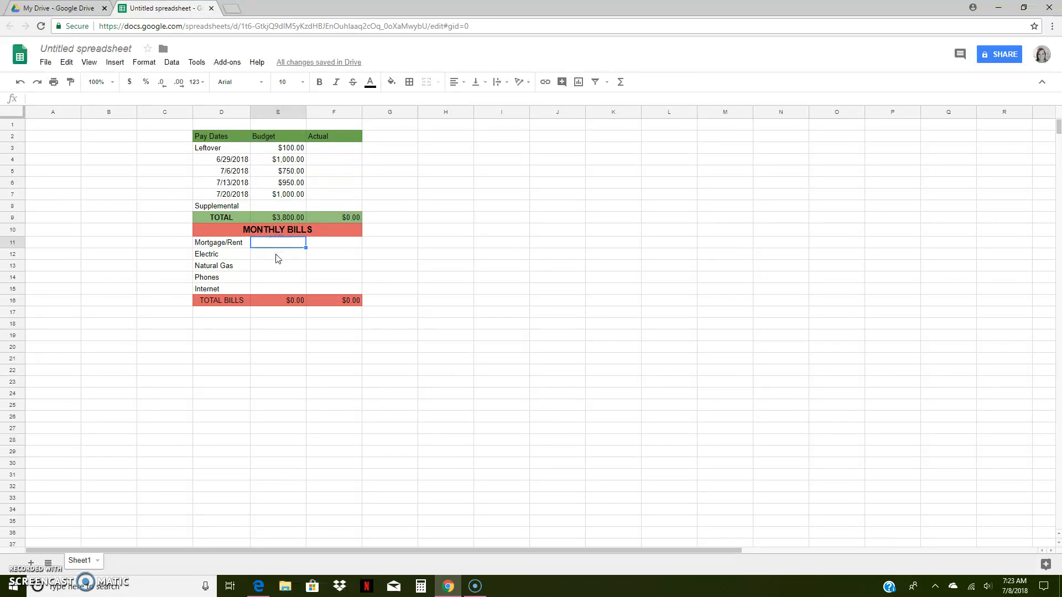
{"action": "type", "text": "1000"}
{"action": "left_click", "coordinate": [276, 256]}
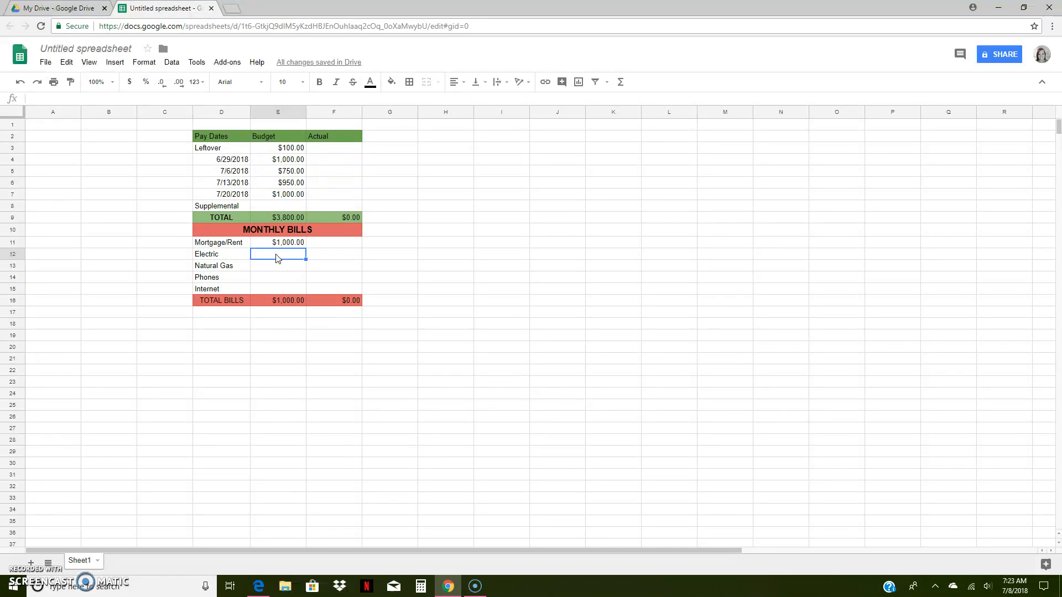
{"action": "type", "text": "0"}
{"action": "key", "text": "Return"}
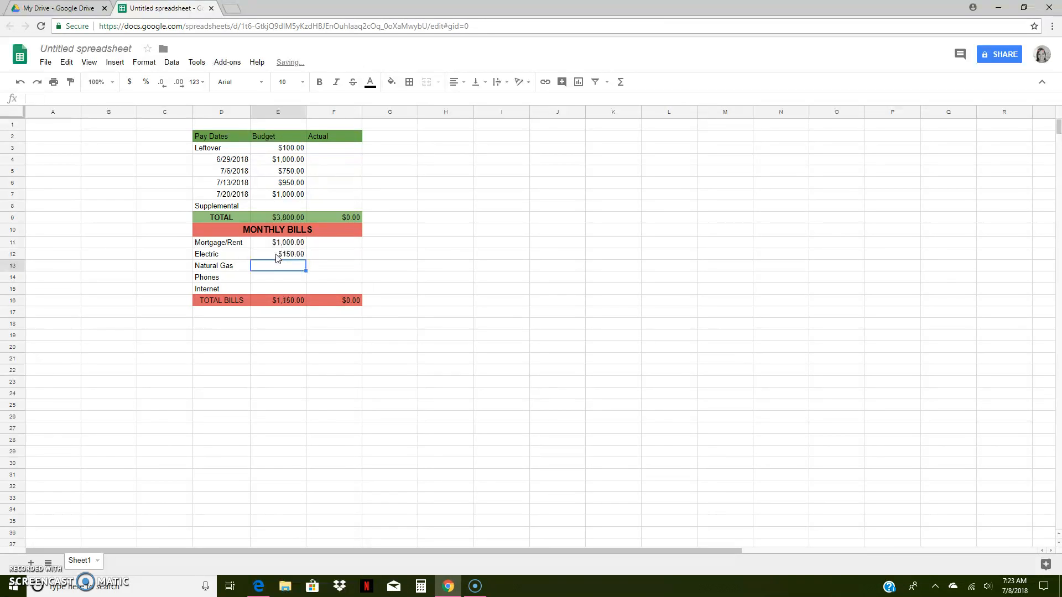
{"action": "left_click", "coordinate": [297, 271]}
{"action": "left_click", "coordinate": [289, 284]}
{"action": "type", "text": "20"}
{"action": "key", "text": "Return"}
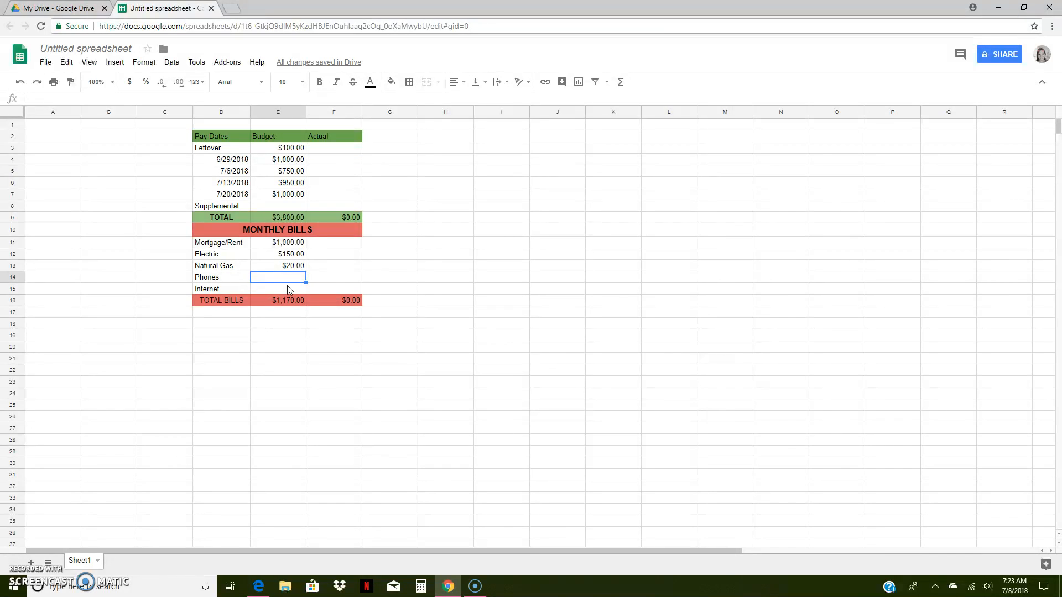
Step: Enter a budgeted amount of 50 for Phones and 50 for Internet
{"action": "type", "text": "15"}
{"action": "key", "text": "BackSpace"}
{"action": "key", "text": "BackSpace"}
{"action": "key", "text": "Return"}
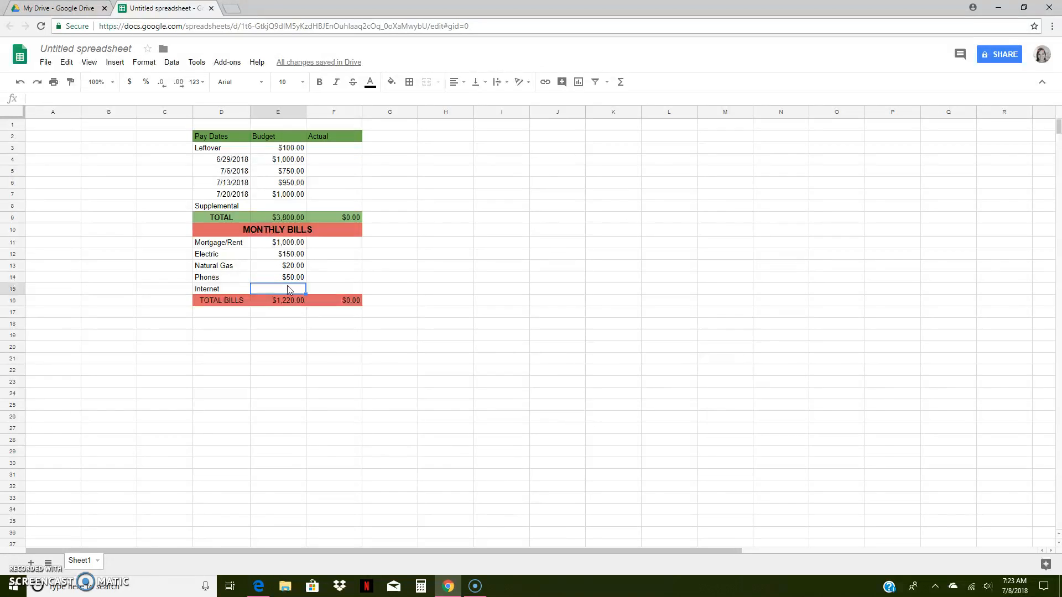
{"action": "type", "text": "50"}
{"action": "key", "text": "Return"}
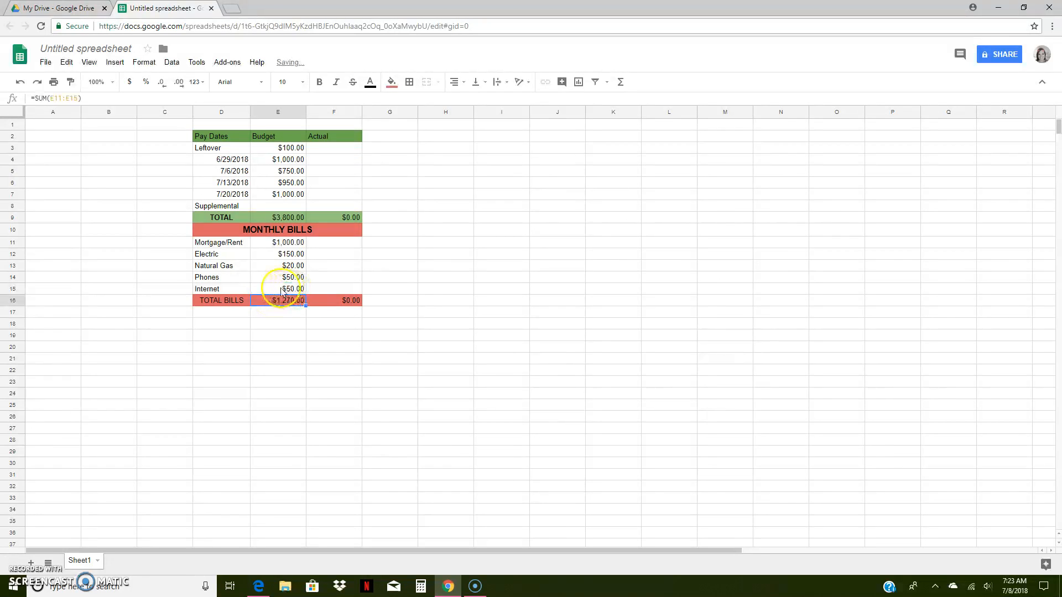
Step: Fill cells D17:F17 below the TOTAL BILLS row with yellow
{"action": "left_click", "coordinate": [227, 316]}
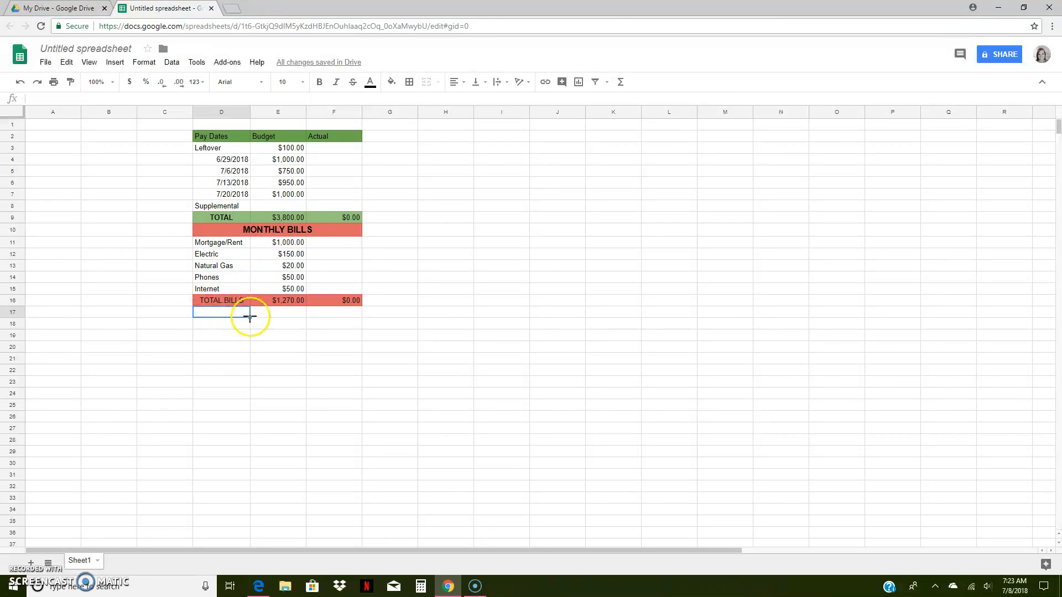
{"action": "left_click_drag", "start_coordinate": [237, 318], "coordinate": [339, 313]}
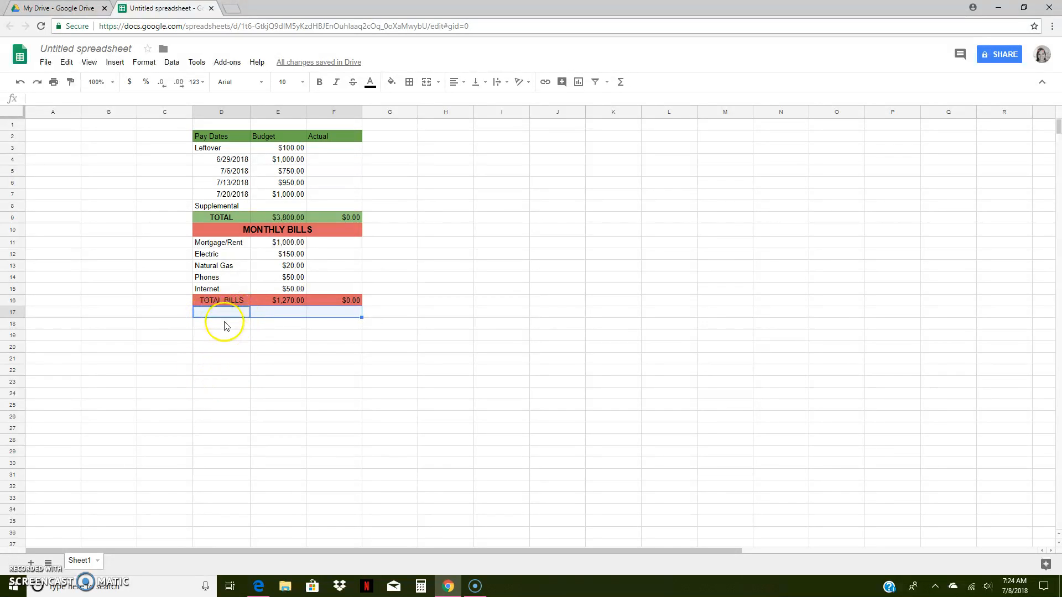
{"action": "left_click", "coordinate": [391, 84]}
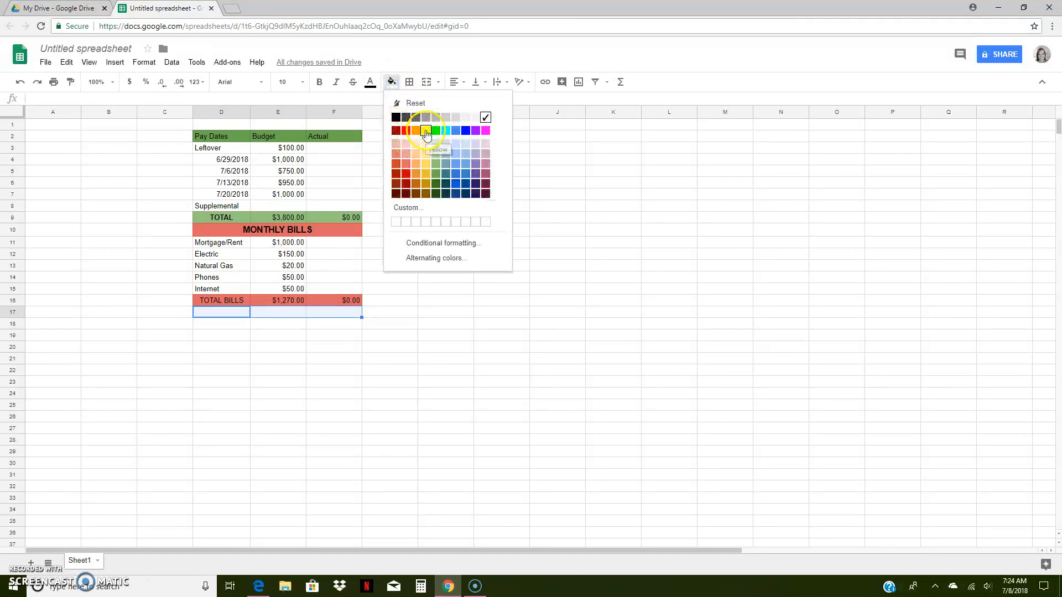
{"action": "left_click", "coordinate": [426, 130]}
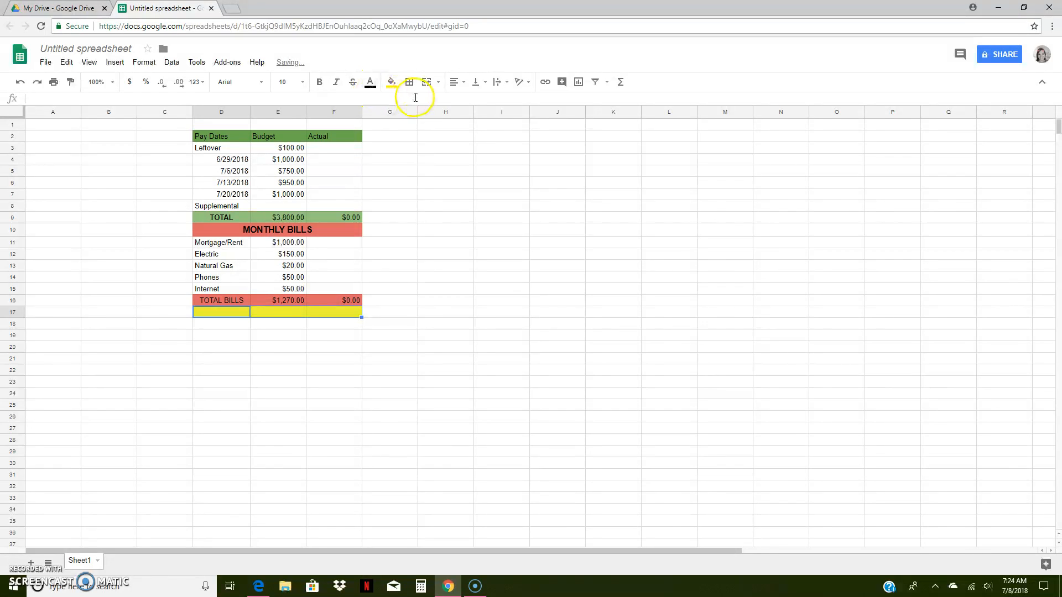
Step: Merge cells D17:F17 into one cell and center its contents horizontally
{"action": "left_click", "coordinate": [430, 88]}
{"action": "left_click", "coordinate": [455, 83]}
{"action": "left_click", "coordinate": [472, 101]}
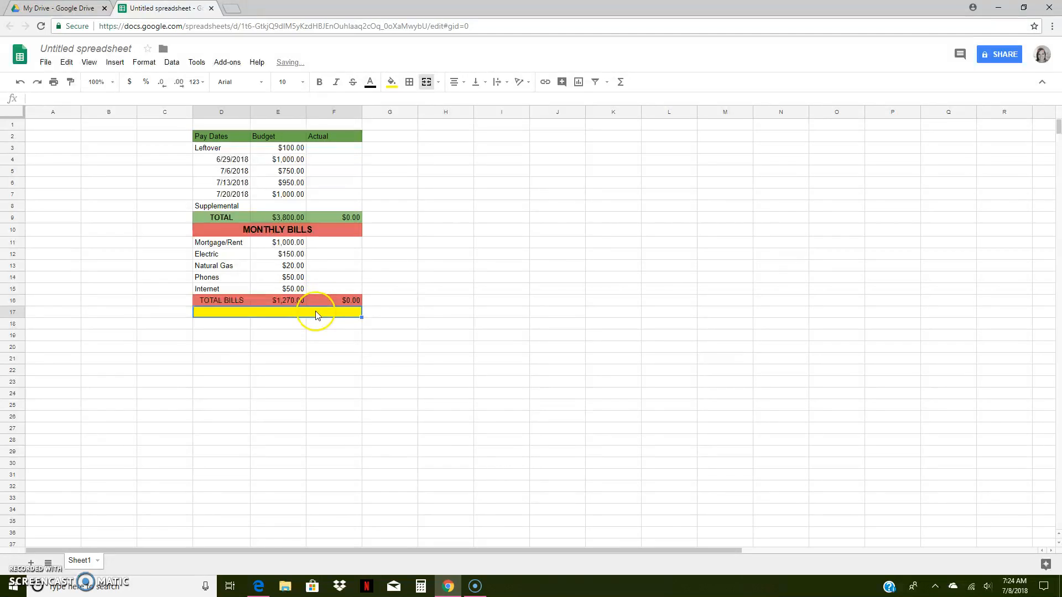
Step: Title the merged yellow row "DEBT" and format the text as bold at font size 12
{"action": "type", "text": "DEBT"}
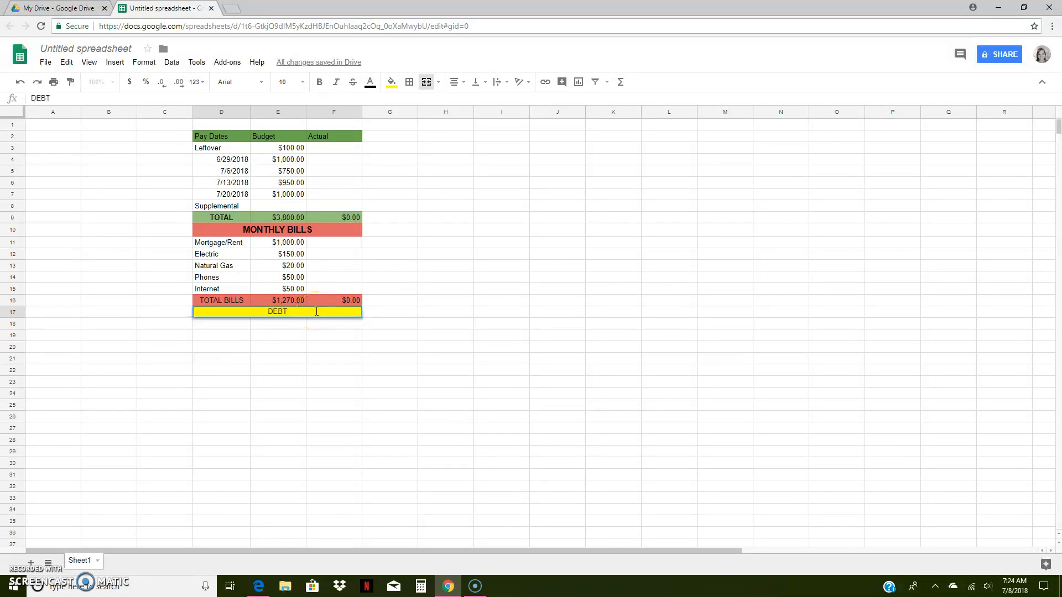
{"action": "left_click", "coordinate": [351, 337]}
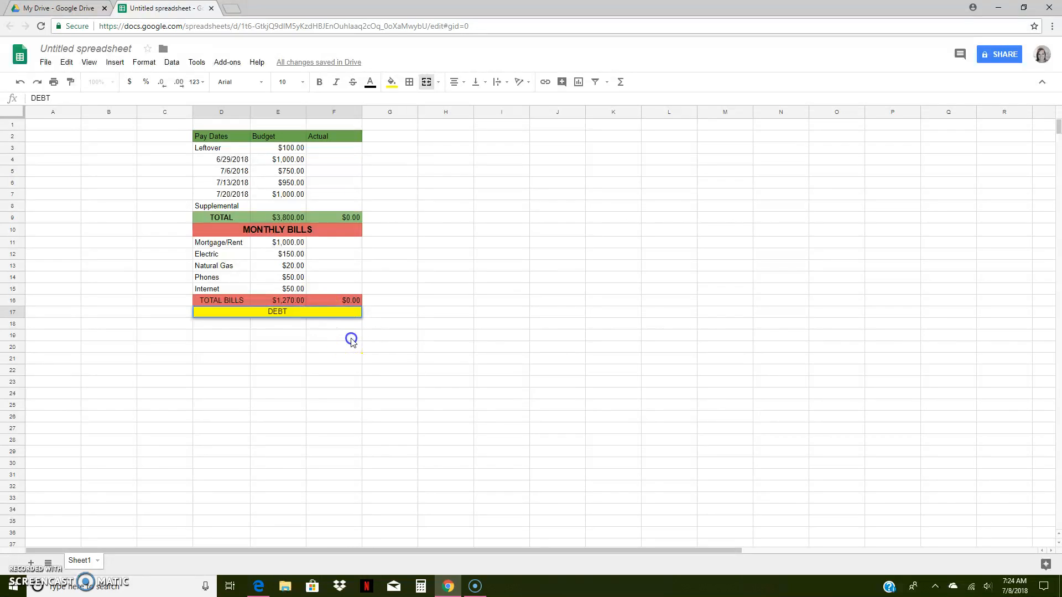
{"action": "left_click", "coordinate": [292, 311]}
{"action": "left_click", "coordinate": [302, 82]}
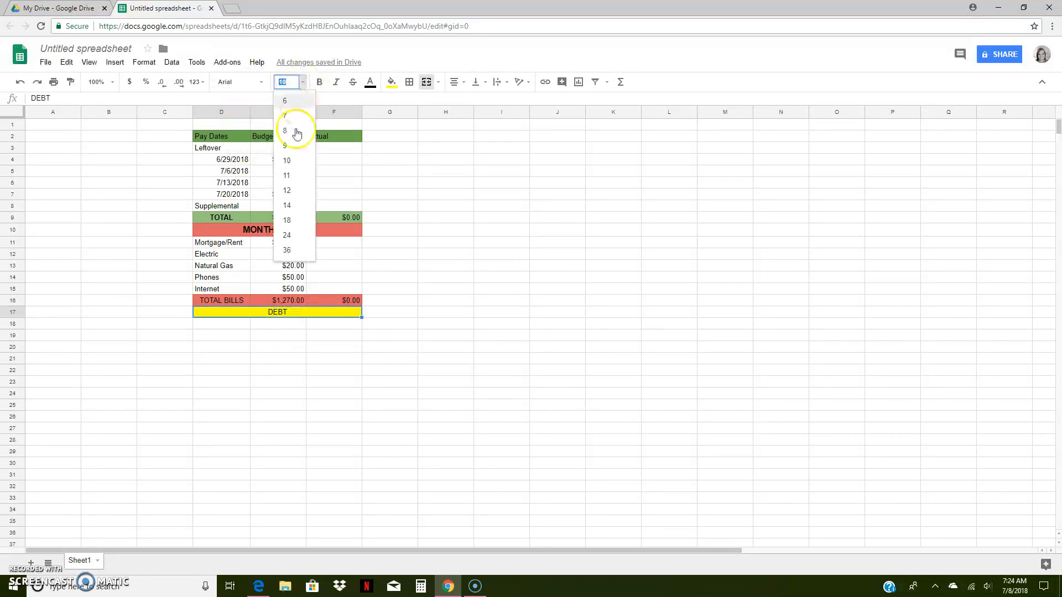
{"action": "left_click", "coordinate": [292, 192]}
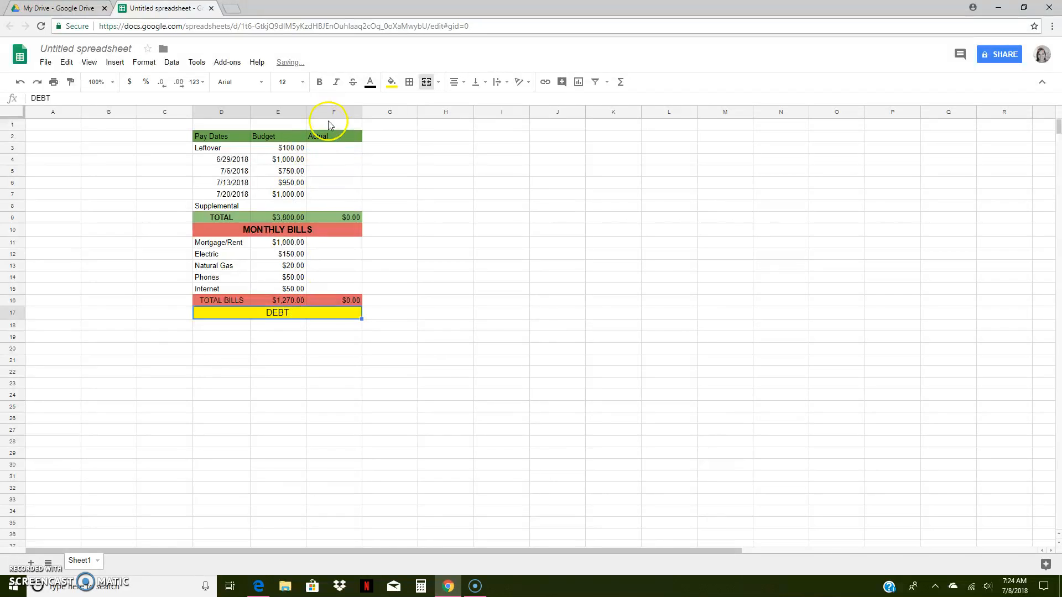
{"action": "left_click", "coordinate": [321, 83]}
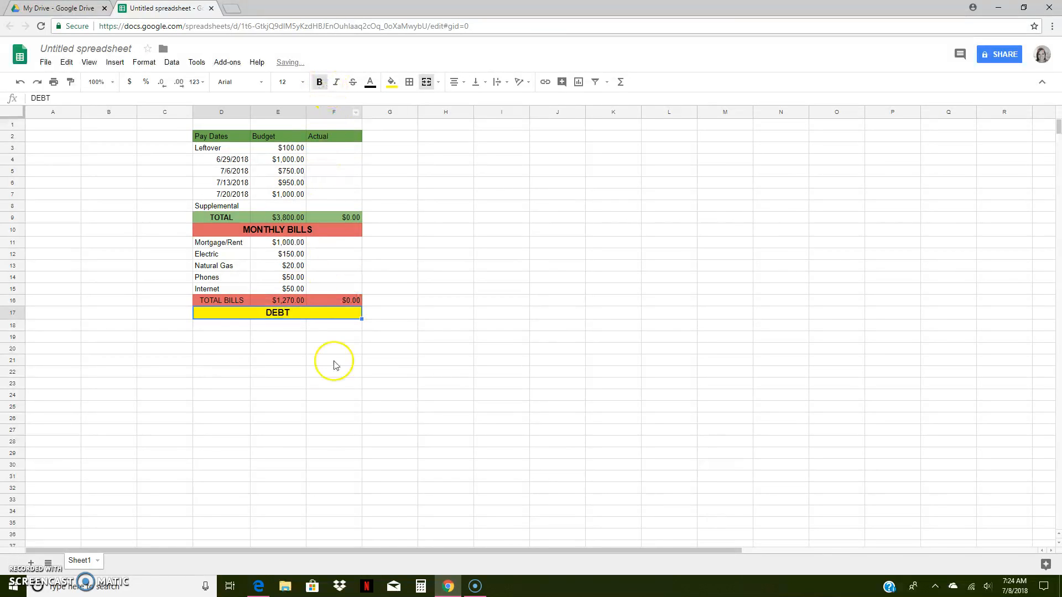
Step: List Credit Card 1, Citi Card and American Express in cells D18:D20 and widen column D to fit the names
{"action": "left_click", "coordinate": [231, 332]}
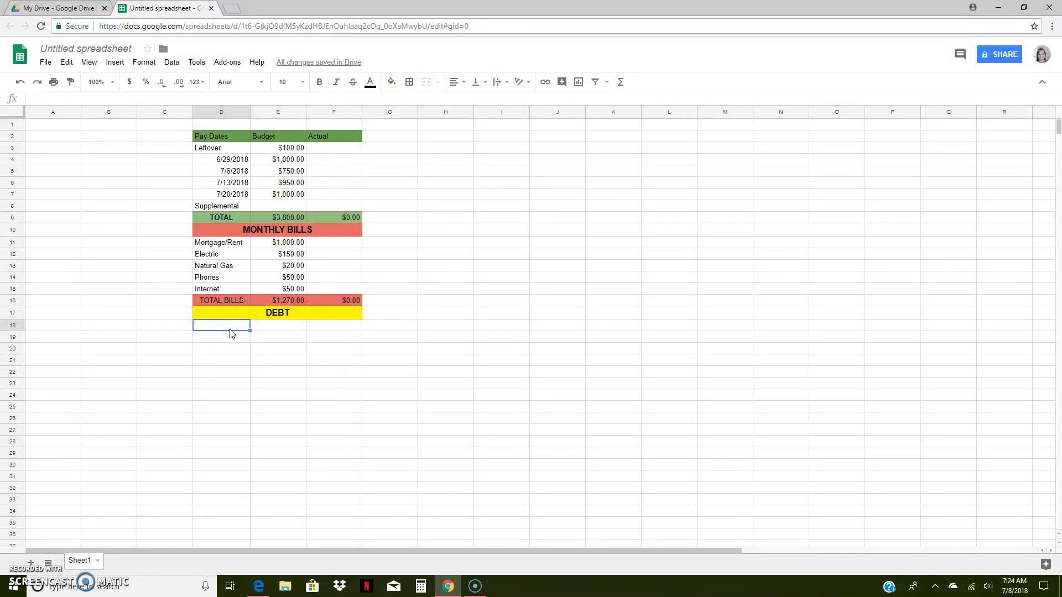
{"action": "type", "text": "Credit Card 1"}
{"action": "left_click", "coordinate": [229, 338]}
{"action": "type", "text": "Citi Card"}
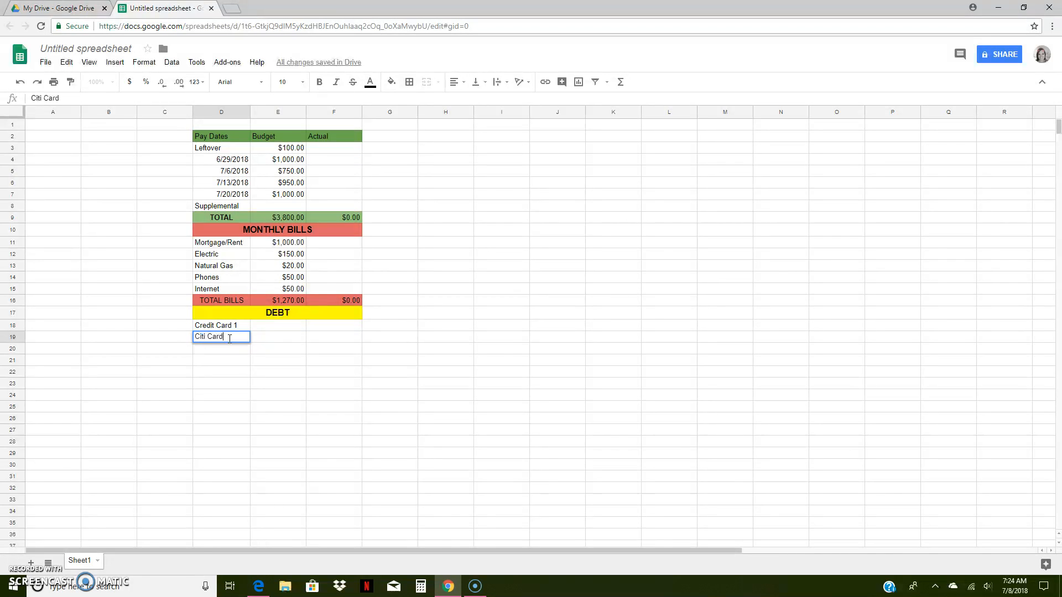
{"action": "key", "text": "Return"}
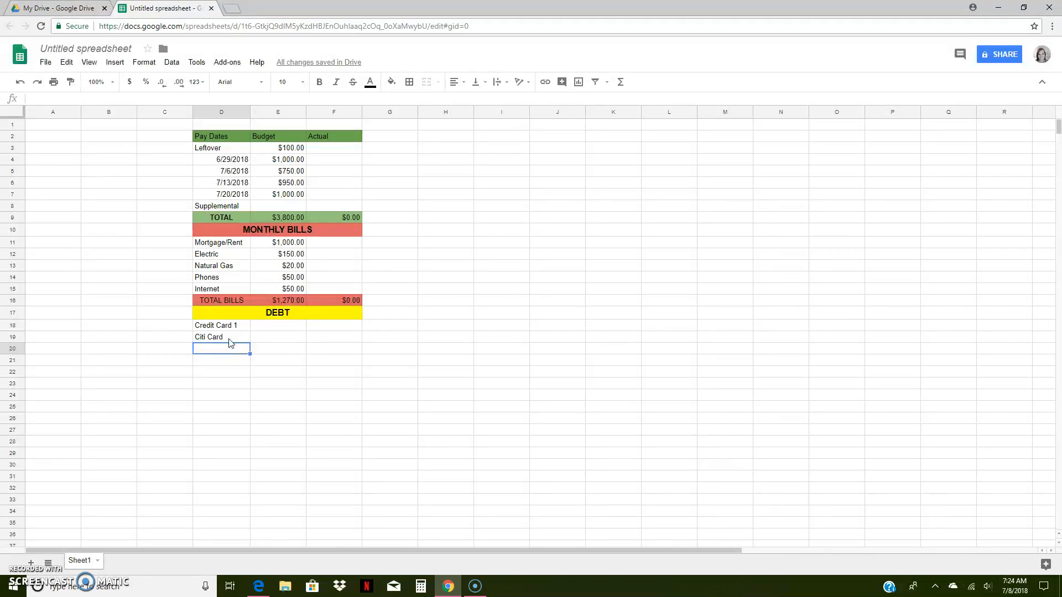
{"action": "type", "text": "American Express"}
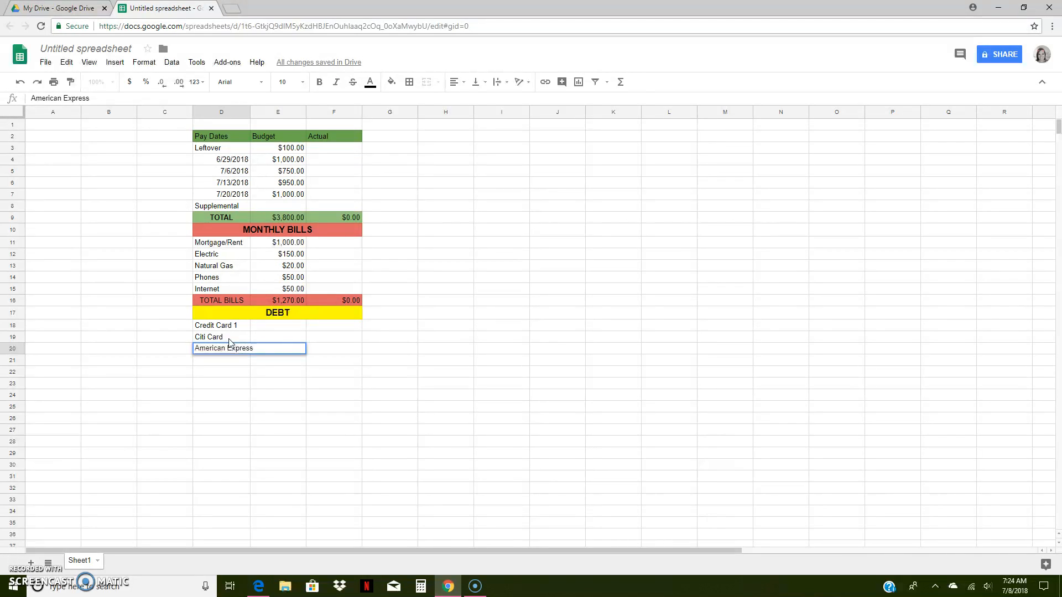
{"action": "key", "text": "Return"}
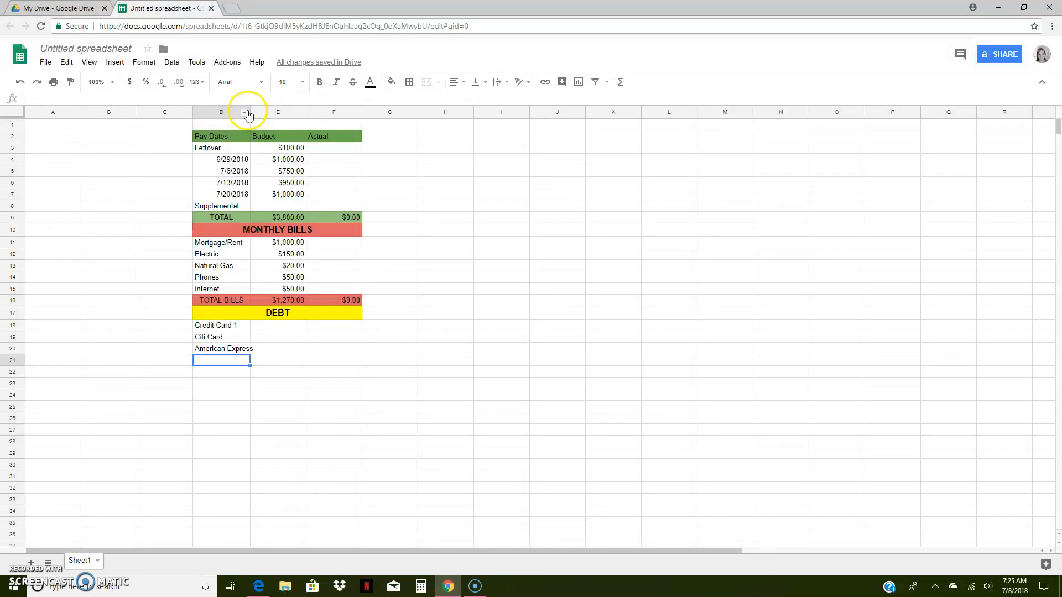
{"action": "left_click_drag", "start_coordinate": [250, 111], "coordinate": [259, 111]}
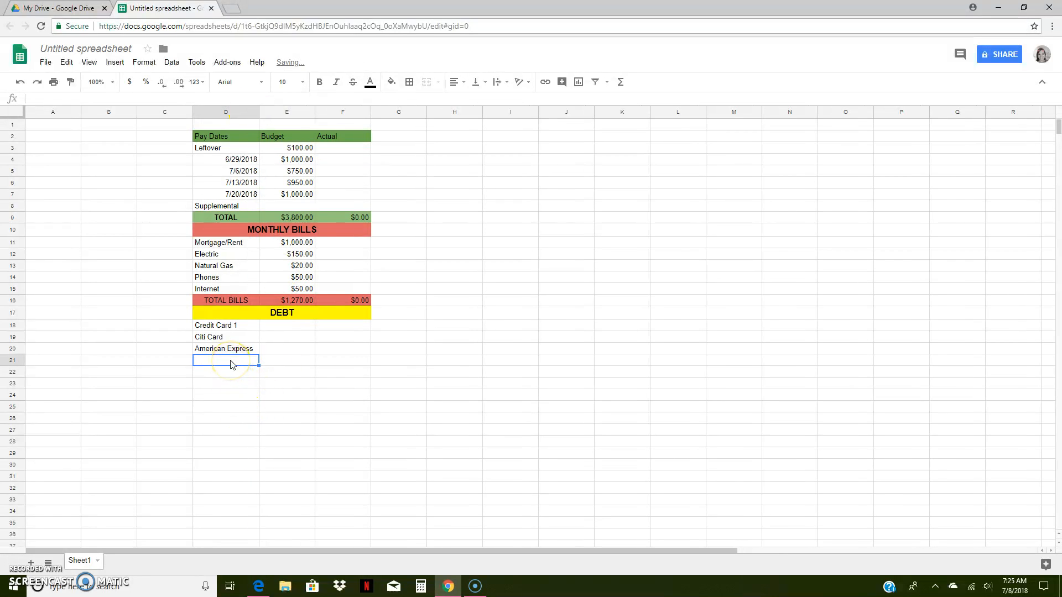
{"action": "left_click", "coordinate": [292, 328]}
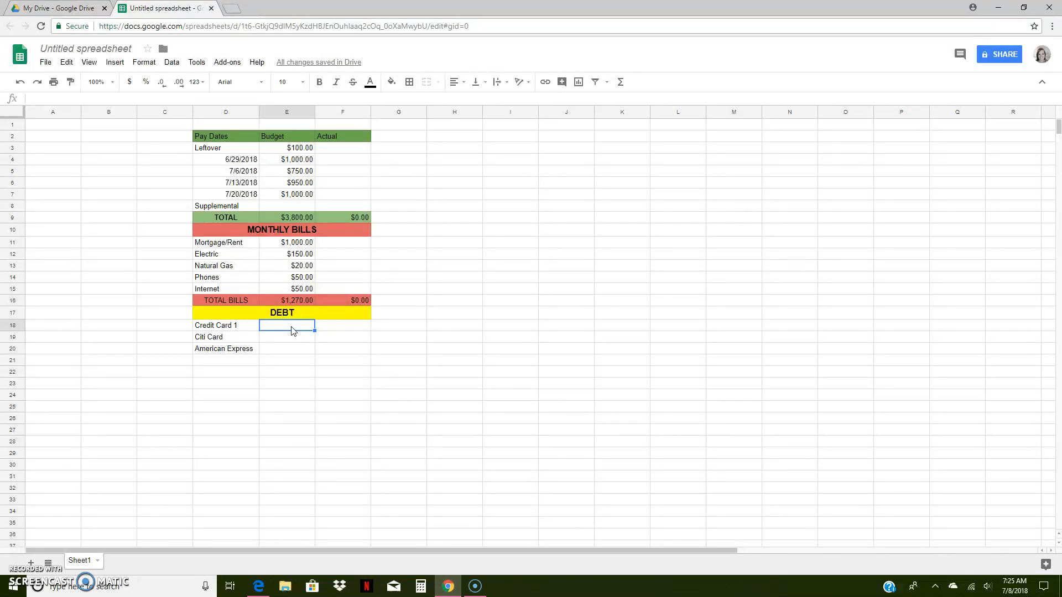
{"action": "type", "text": "560"}
{"action": "key", "text": "Return"}
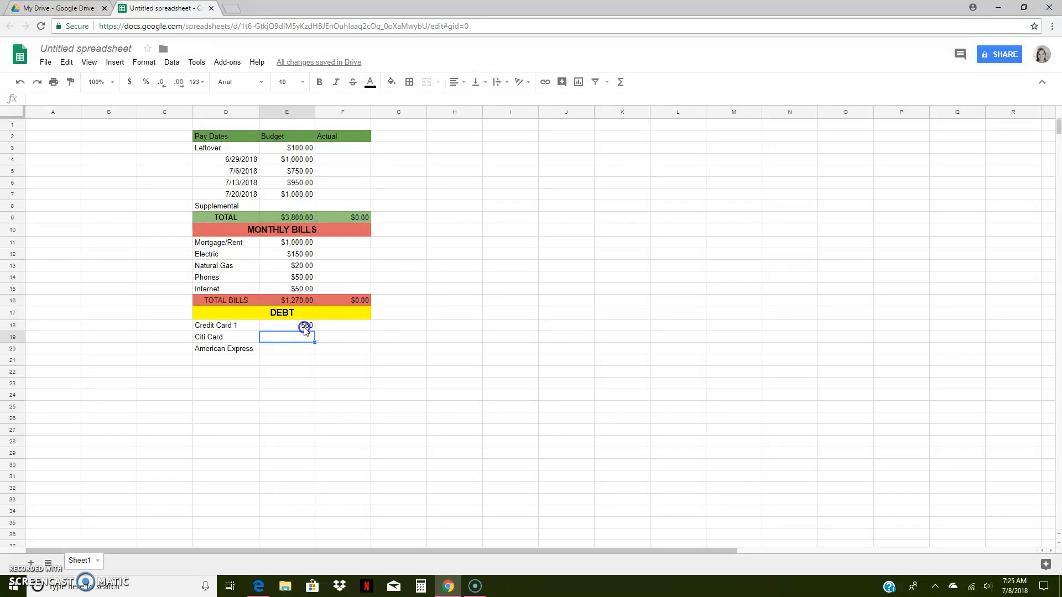
Step: Enter the budgeted debt payments: 25 for Credit Card 1, 50 for Citi Card and 300 for American Express
{"action": "left_click", "coordinate": [307, 329]}
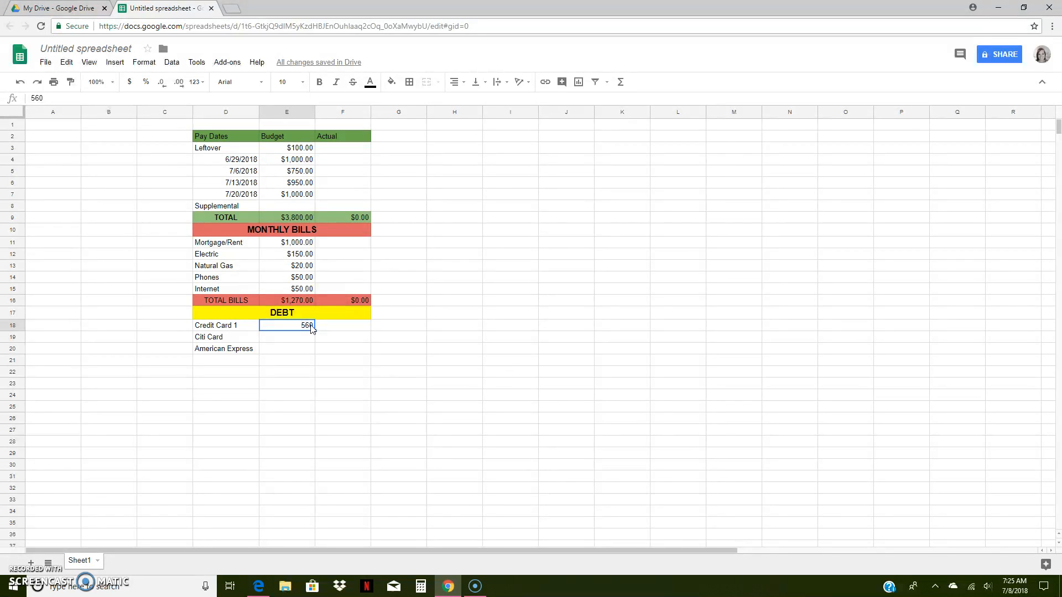
{"action": "type", "text": "25"}
{"action": "key", "text": "Return"}
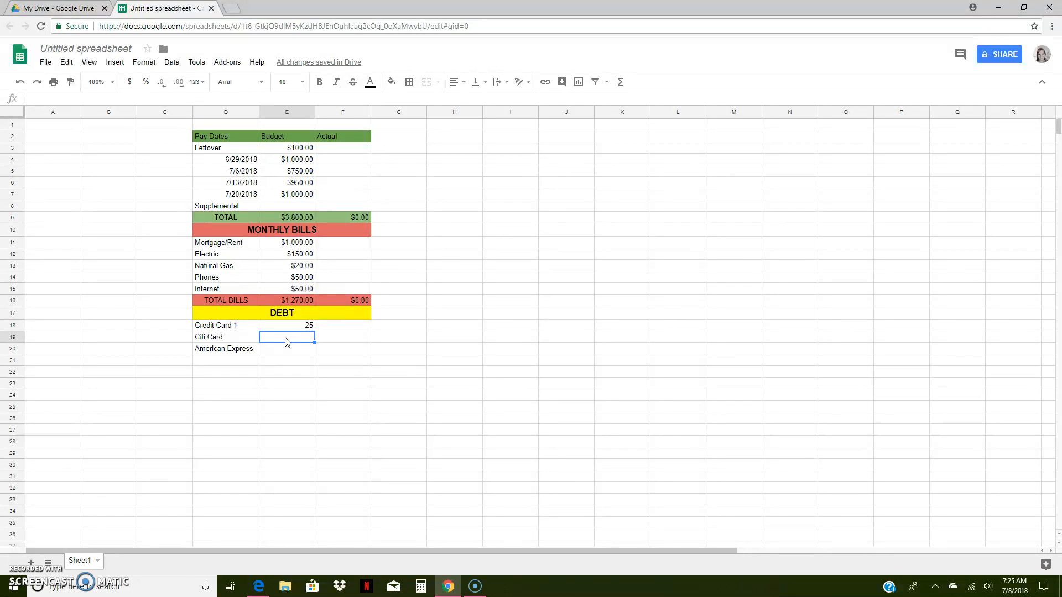
{"action": "type", "text": "50"}
{"action": "key", "text": "Return"}
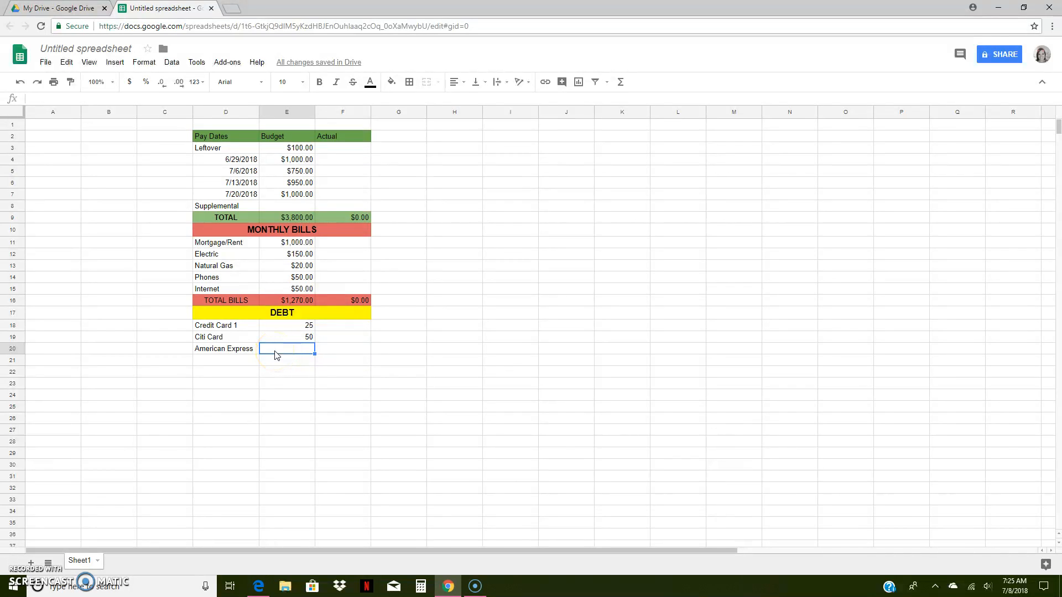
{"action": "type", "text": "300"}
{"action": "left_click", "coordinate": [280, 383]}
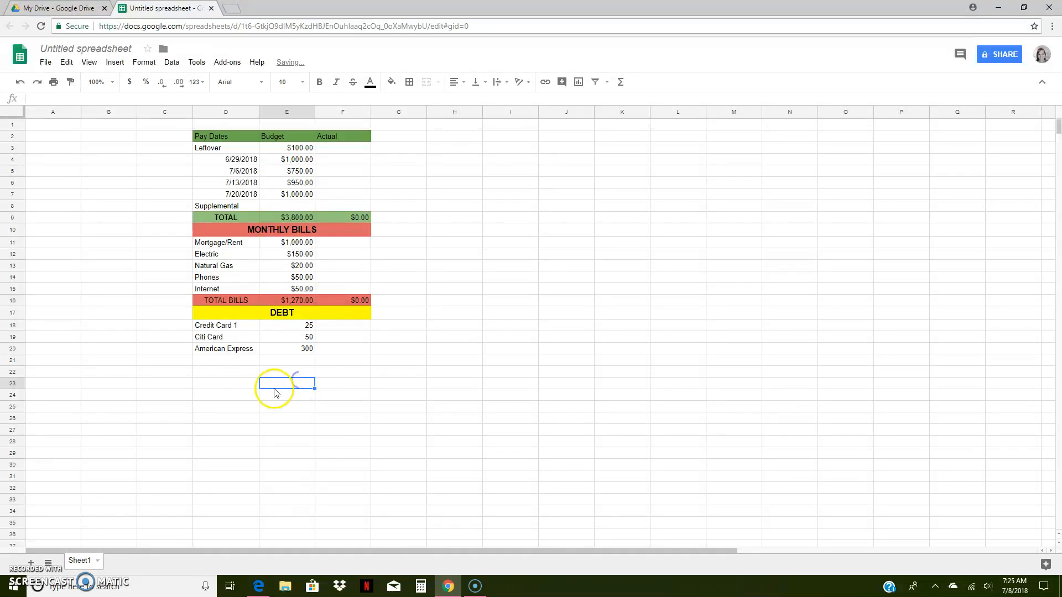
Step: Fill cells D21:F21 below the debt list with yellow
{"action": "left_click", "coordinate": [237, 362]}
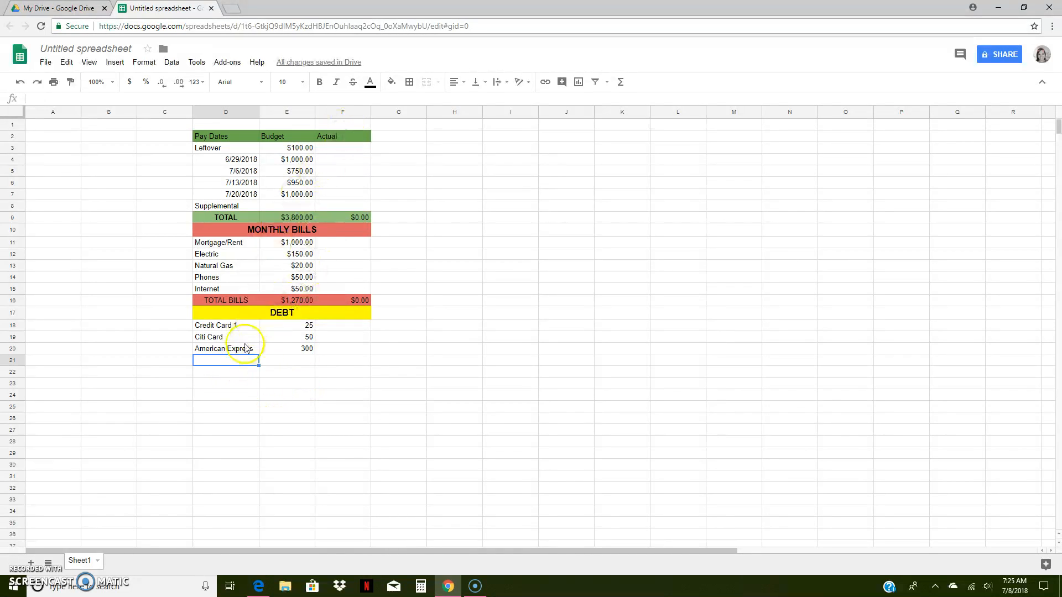
{"action": "left_click", "coordinate": [291, 361], "text": "shift"}
{"action": "left_click", "coordinate": [346, 363], "text": "shift"}
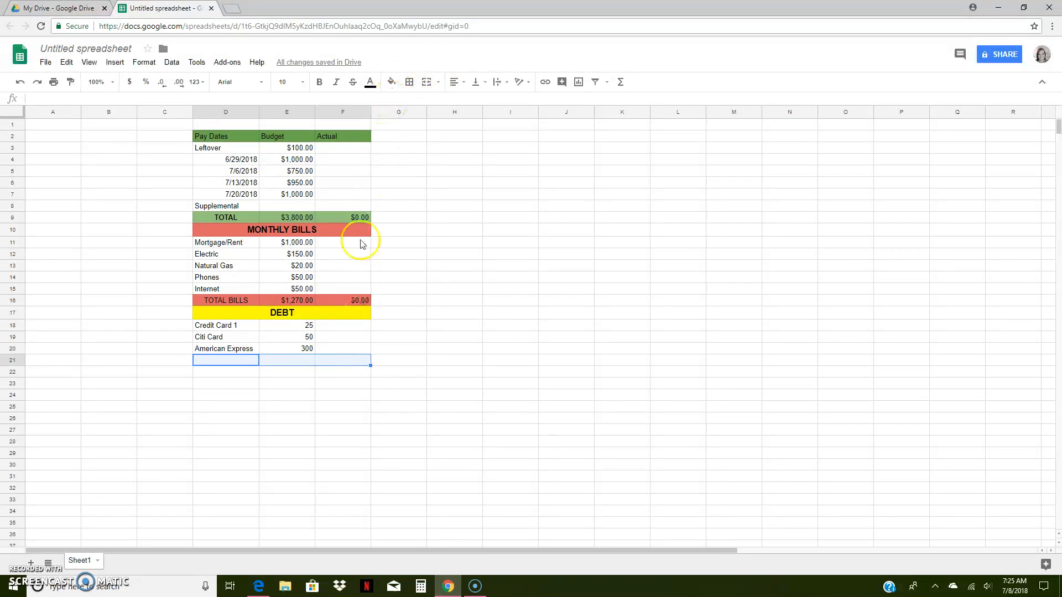
{"action": "left_click", "coordinate": [396, 83]}
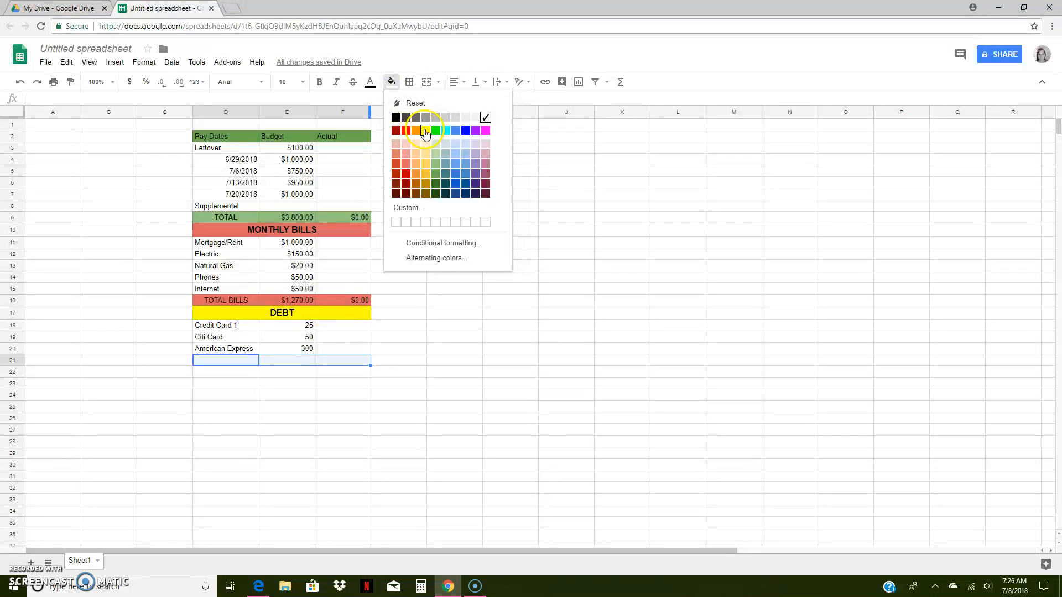
{"action": "left_click", "coordinate": [425, 130]}
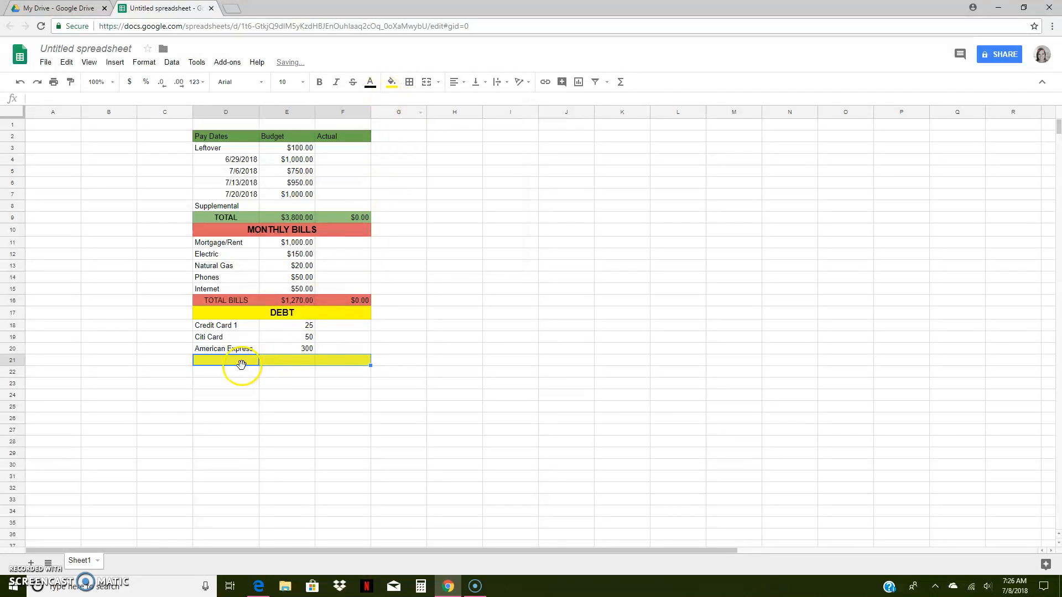
Step: Center the contents of the yellow row D21:F21 horizontally and label cell D21 "TOTAL DEBT"
{"action": "left_click", "coordinate": [453, 82]}
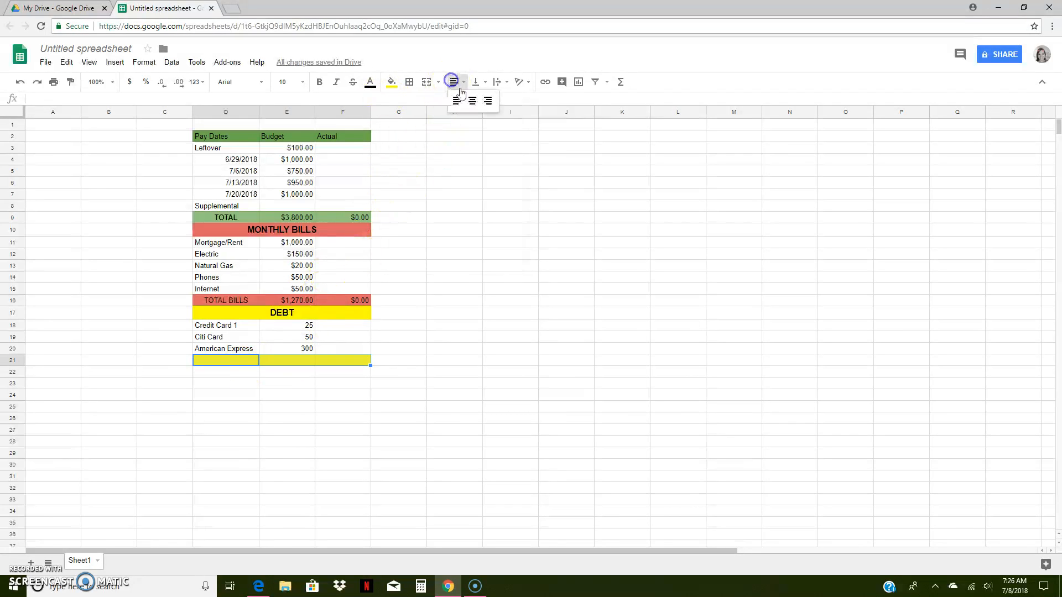
{"action": "left_click", "coordinate": [471, 100]}
{"action": "type", "text": "TOTAL"}
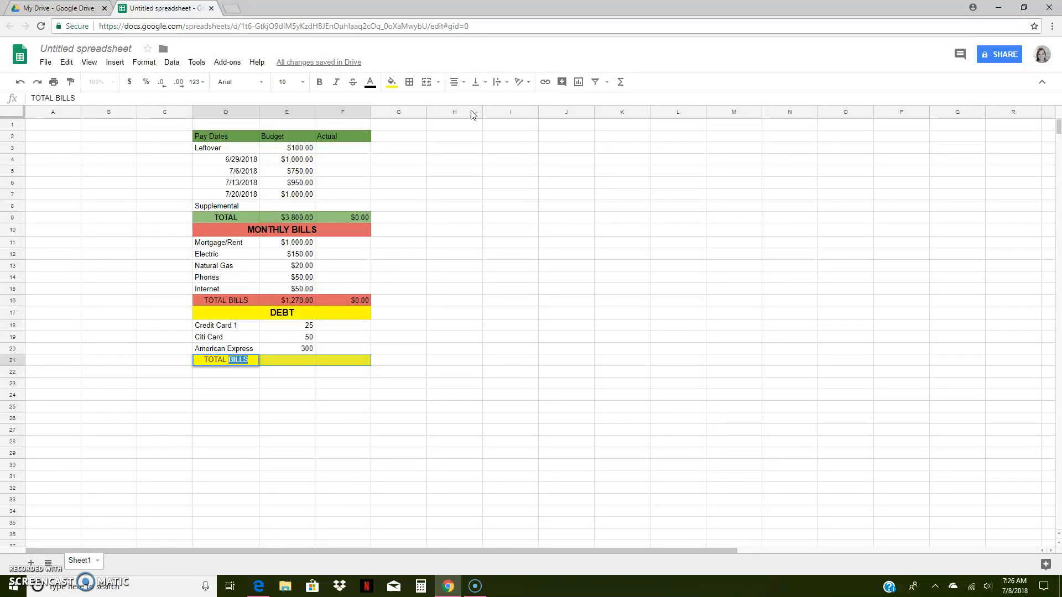
{"action": "key", "text": "BackSpace"}
{"action": "type", "text": "DEBT"}
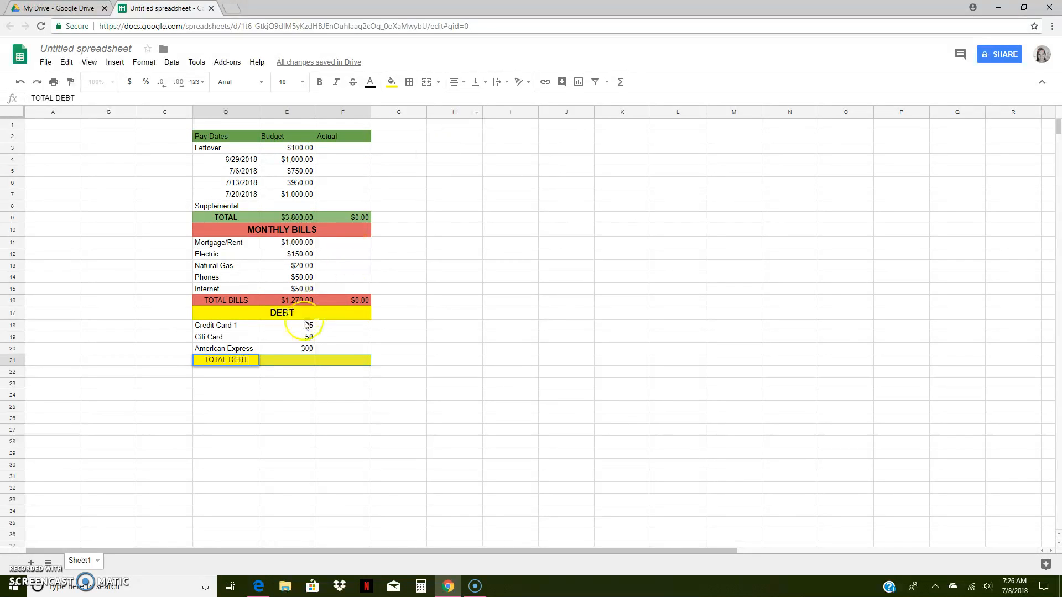
Step: Format the debt section's budget and actual cells E18:F21 as currency
{"action": "left_click", "coordinate": [285, 360]}
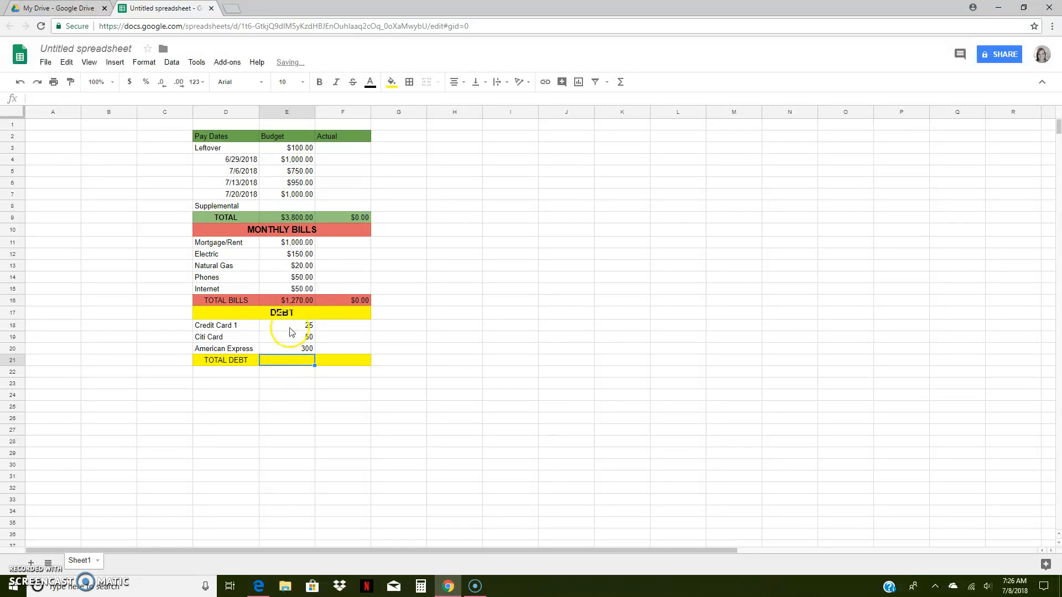
{"action": "left_click_drag", "start_coordinate": [291, 327], "coordinate": [340, 362]}
{"action": "left_click", "coordinate": [129, 82]}
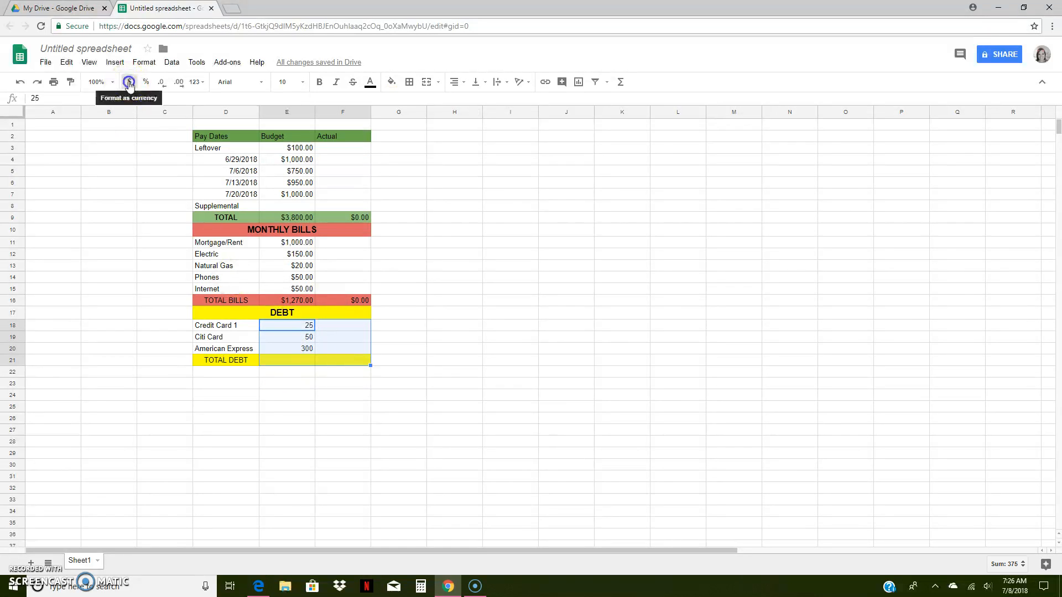
Step: Total the budgeted debt payments in cell E21 with a SUM of E18:E20
{"action": "left_click", "coordinate": [308, 362]}
{"action": "left_click", "coordinate": [620, 82]}
{"action": "left_click", "coordinate": [626, 100]}
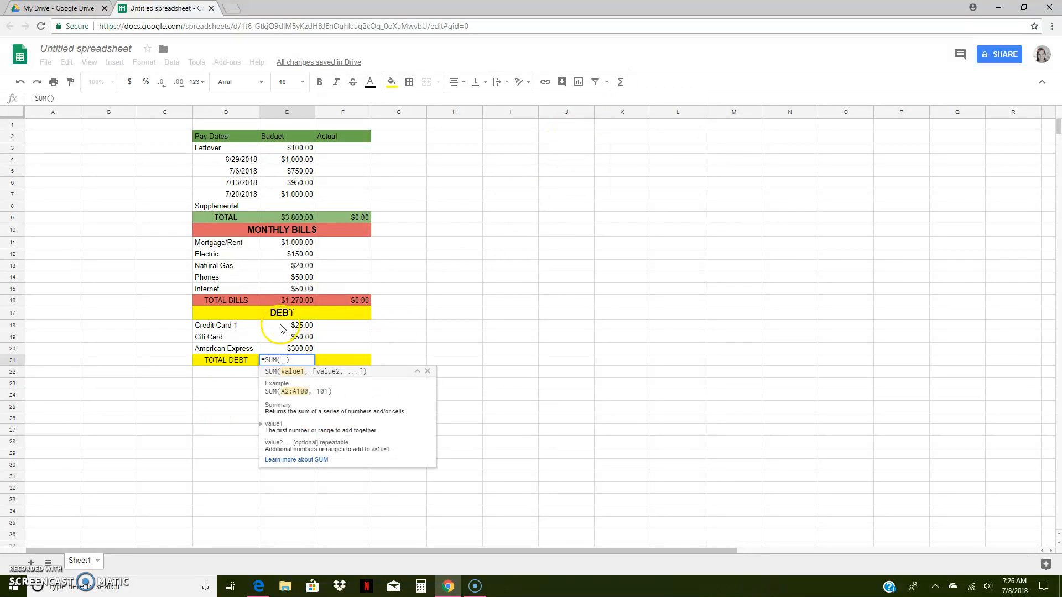
{"action": "left_click_drag", "start_coordinate": [287, 325], "coordinate": [283, 349]}
{"action": "key", "text": "Return"}
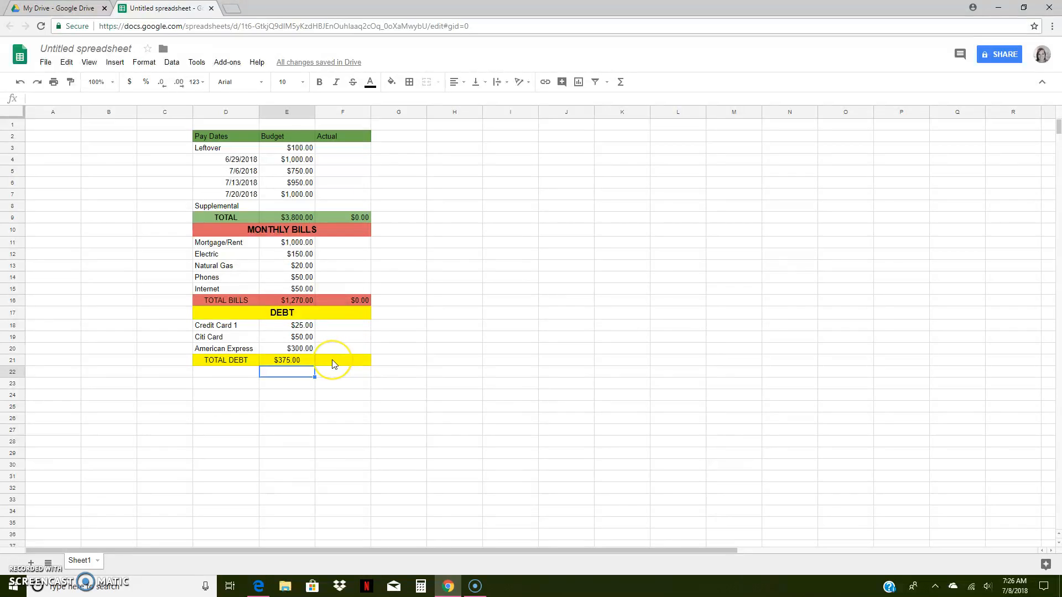
Step: Try to total the actual debt payments in cell F21 with the formula =F18:F20
{"action": "left_click", "coordinate": [348, 361]}
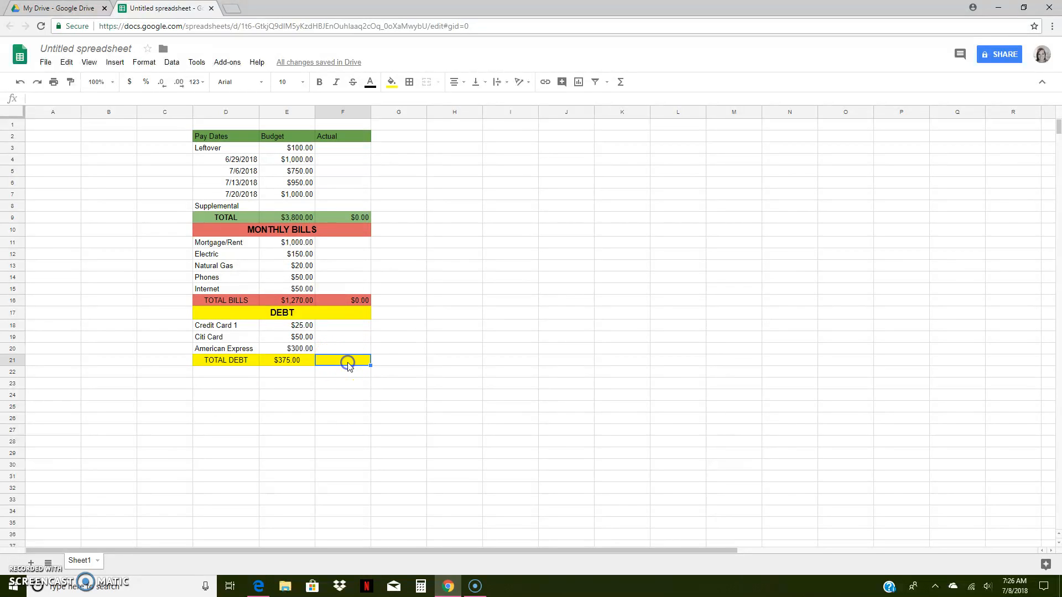
{"action": "left_click", "coordinate": [347, 366]}
{"action": "type", "text": "="}
{"action": "left_click_drag", "start_coordinate": [341, 332], "coordinate": [341, 352]}
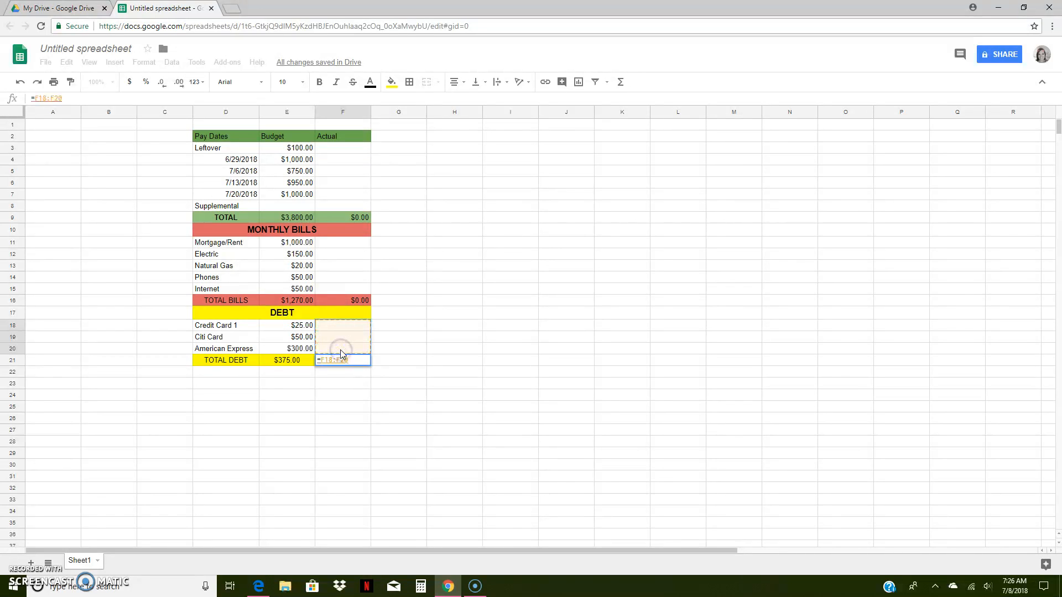
{"action": "key", "text": "Return"}
Step: Replace the formula in cell F21 with =SUM(F18:F20) to total the actual debt payments
{"action": "left_click", "coordinate": [349, 358]}
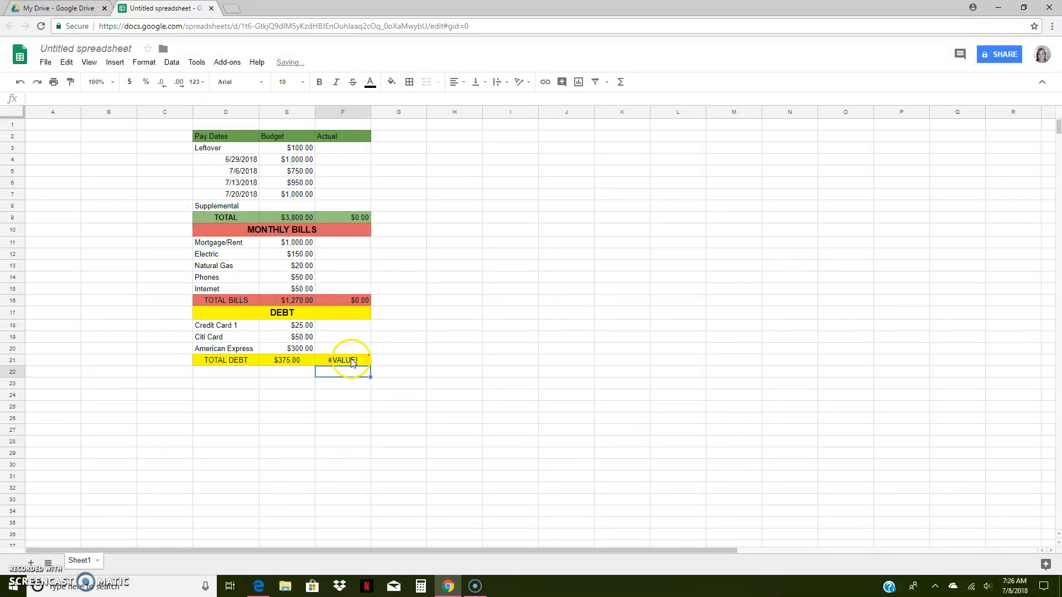
{"action": "left_click", "coordinate": [618, 83]}
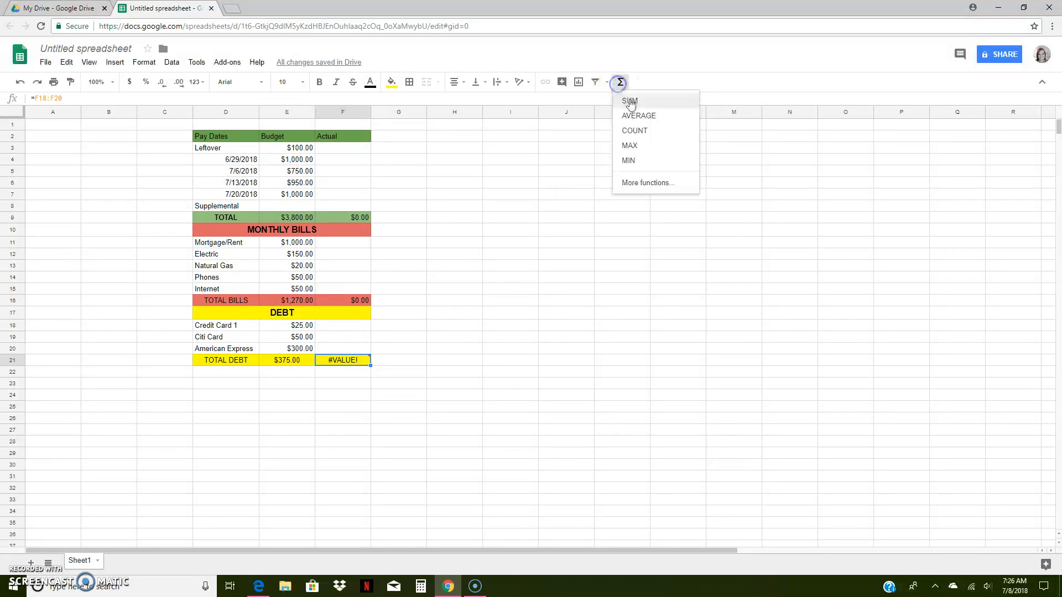
{"action": "left_click", "coordinate": [631, 100]}
{"action": "left_click_drag", "start_coordinate": [350, 327], "coordinate": [349, 343]}
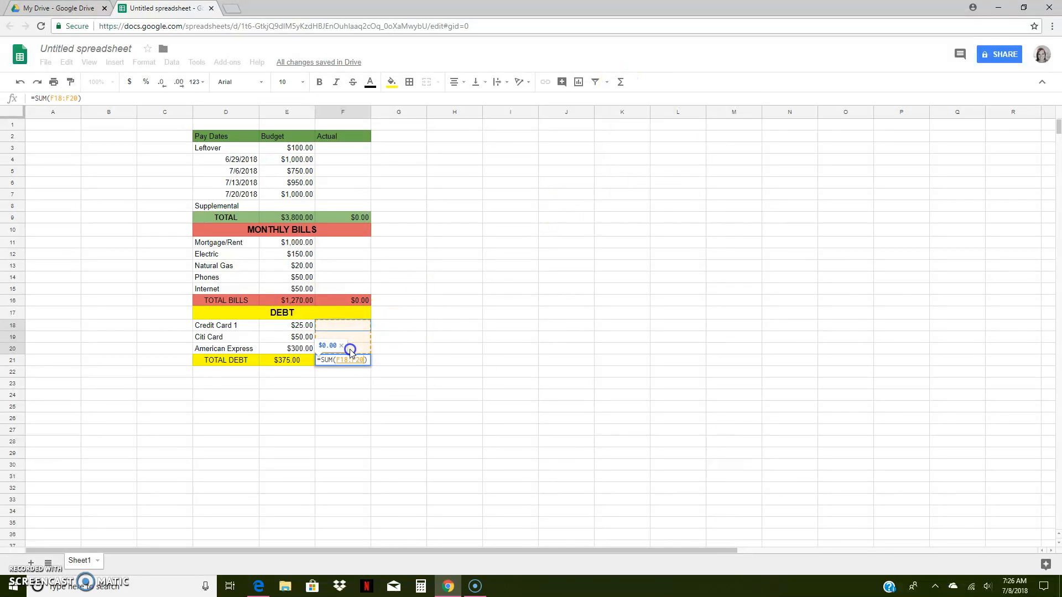
{"action": "key", "text": "Return"}
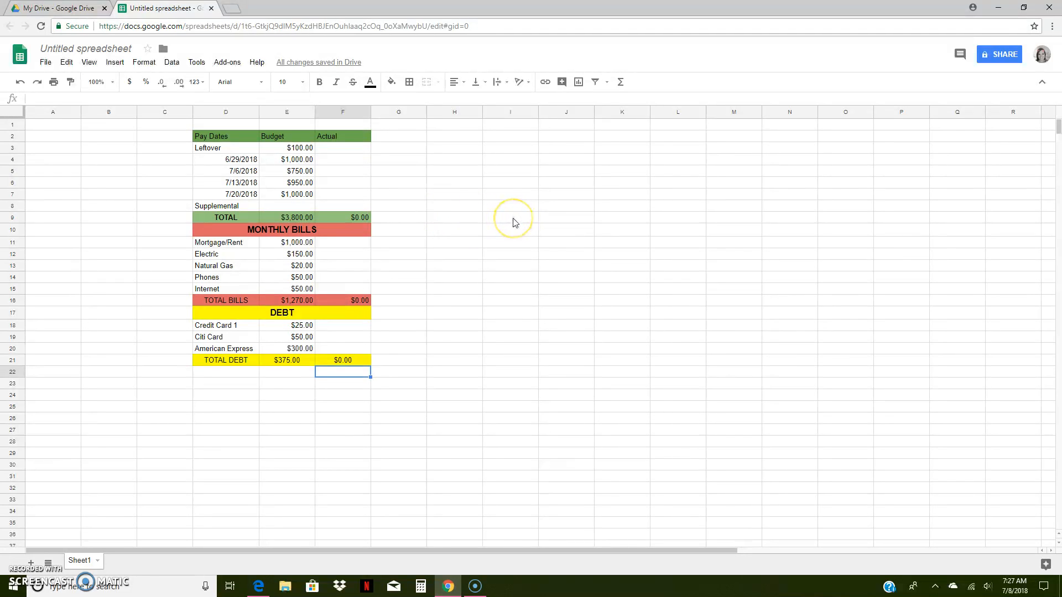
Step: List the sample labels leftover, date, dae and date in cells J8:J11
{"action": "left_click", "coordinate": [578, 210]}
{"action": "type", "text": "IE"}
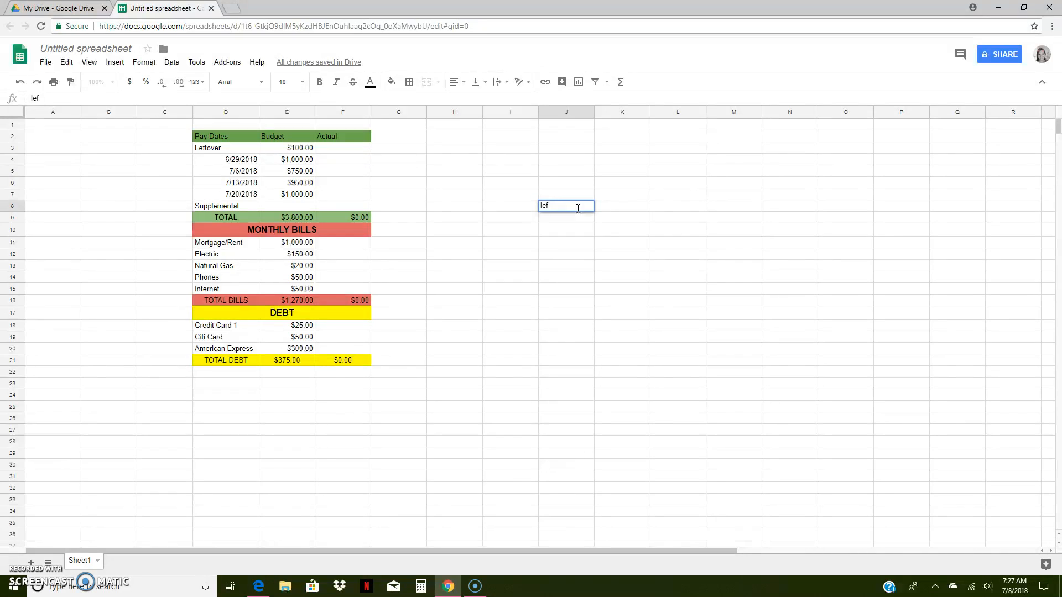
{"action": "key", "text": "Return"}
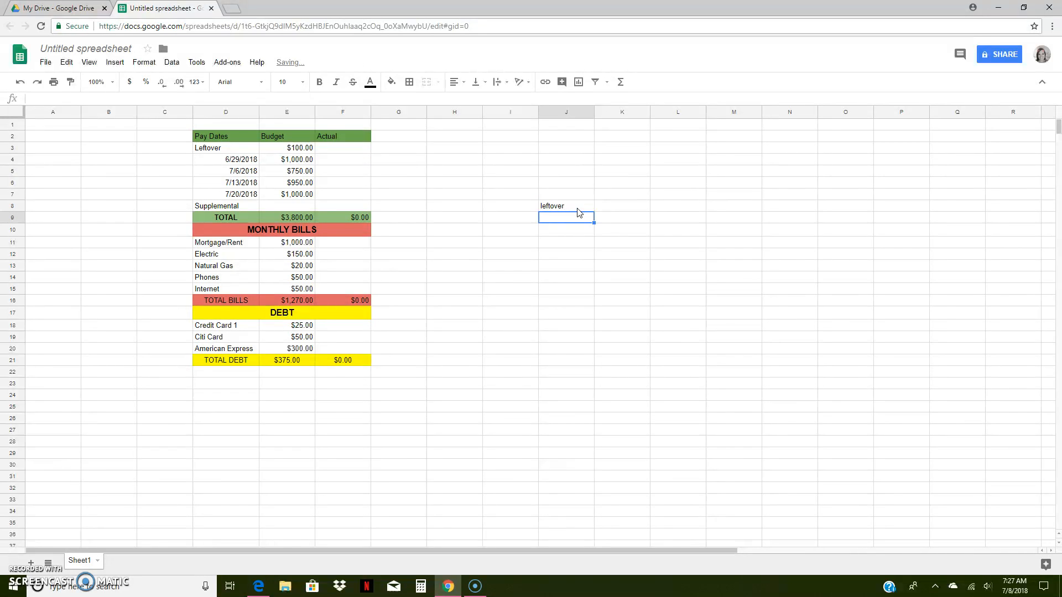
{"action": "type", "text": "date"}
{"action": "key", "text": "Return"}
{"action": "type", "text": "dae"}
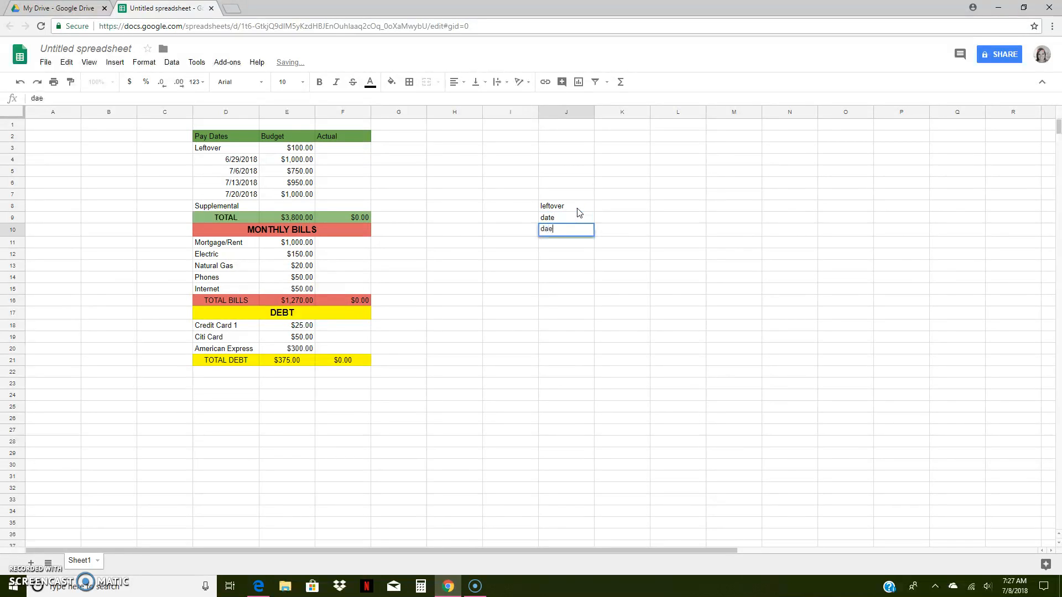
{"action": "key", "text": "Return"}
{"action": "type", "text": "date"}
{"action": "key", "text": "Return"}
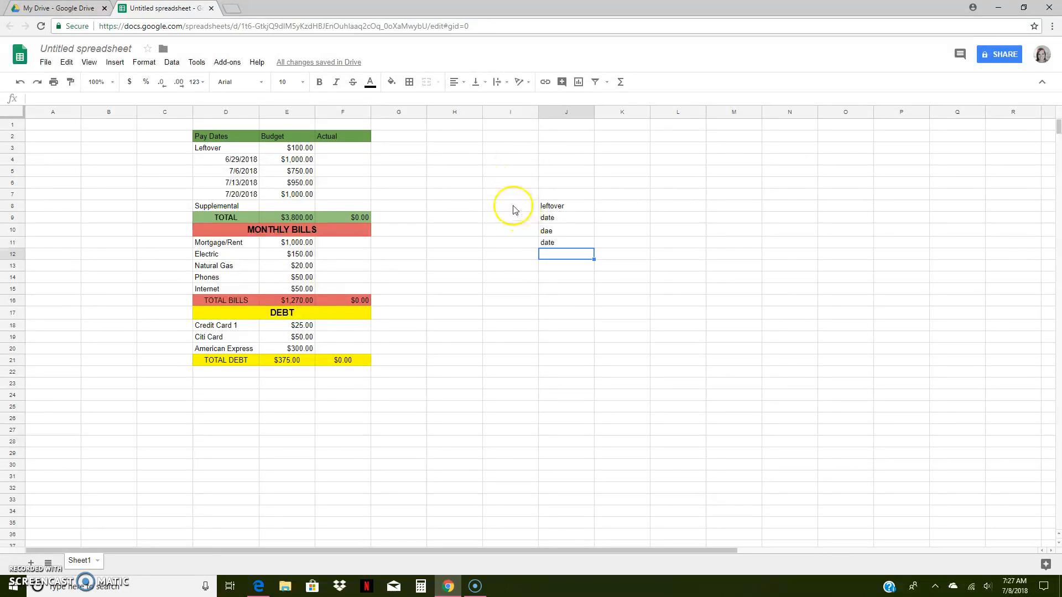
Step: Enter the label "total" in cell J12 below the sample list
{"action": "left_click_drag", "start_coordinate": [507, 207], "coordinate": [526, 259]}
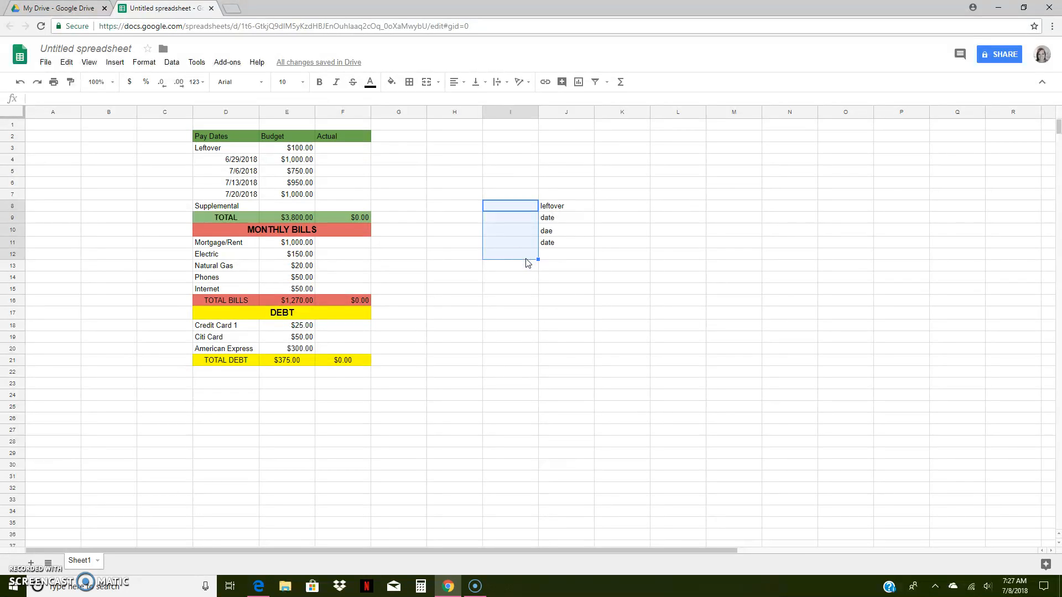
{"action": "left_click", "coordinate": [559, 259]}
{"action": "type", "text": "total"}
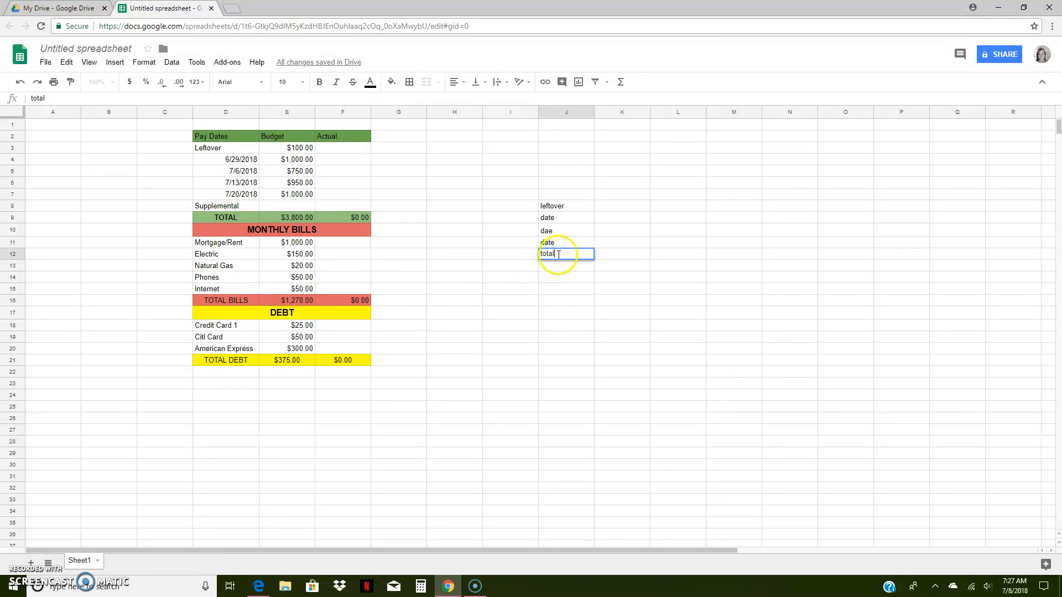
{"action": "key", "text": "Return"}
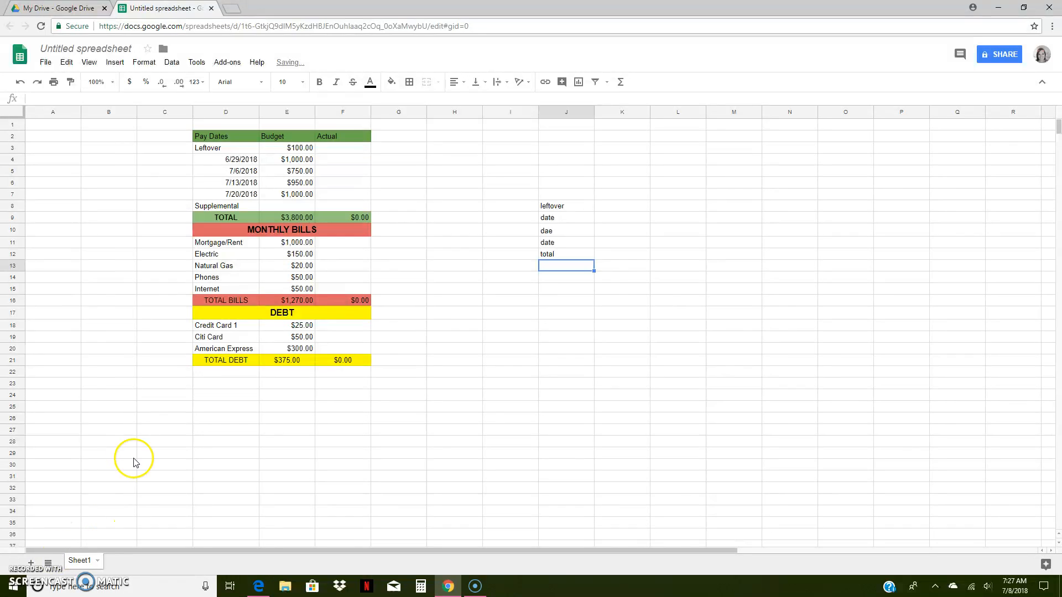